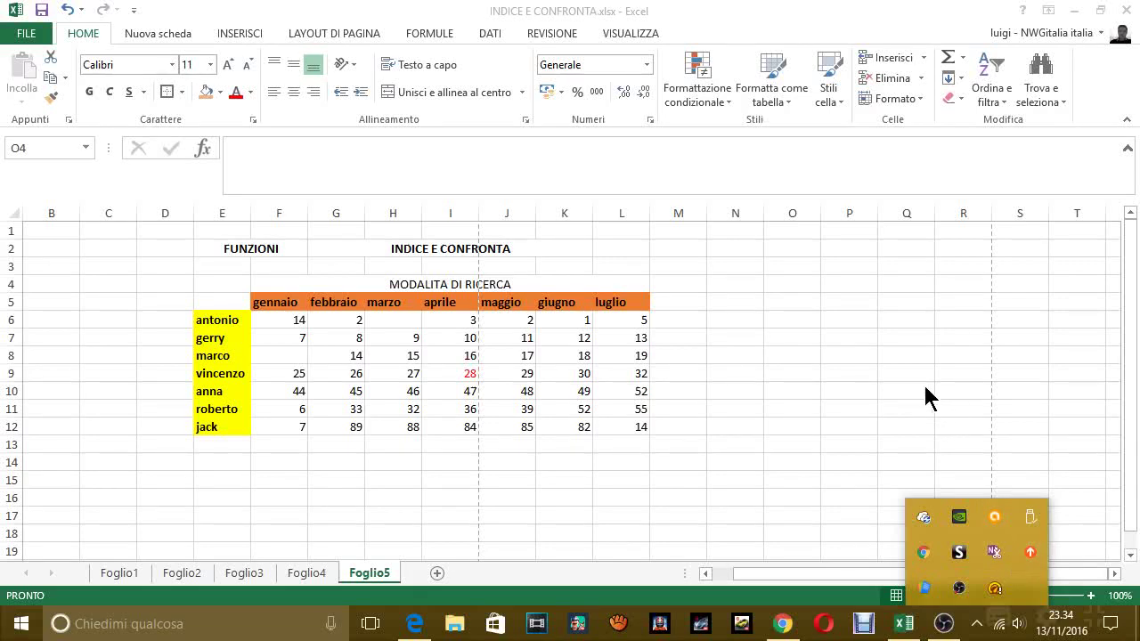
Step: Type 'VEDIAMO LA FUNZIONE' into Q3 and 'INDICE E CONFRONTA' into Q4 beside the monthly table
click(926, 398)
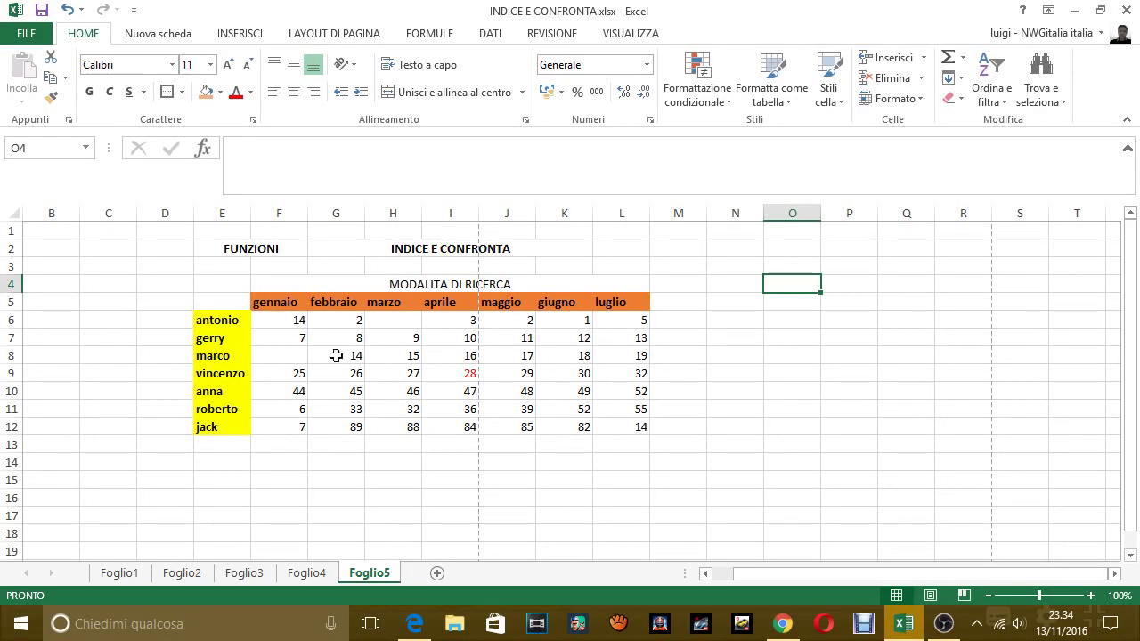
click(264, 251)
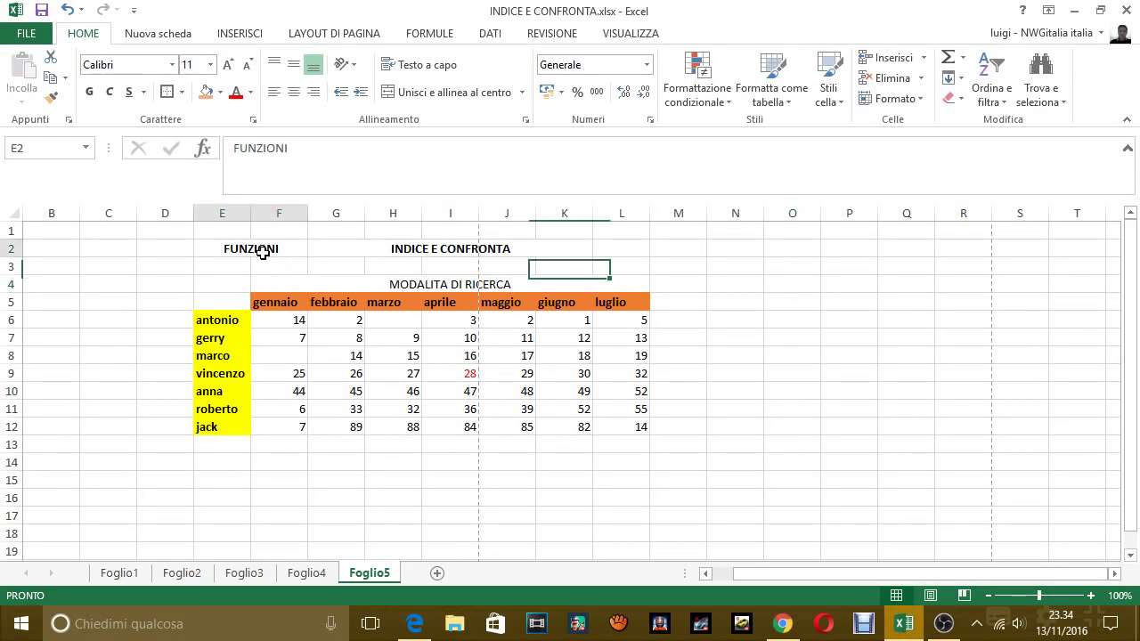
click(448, 248)
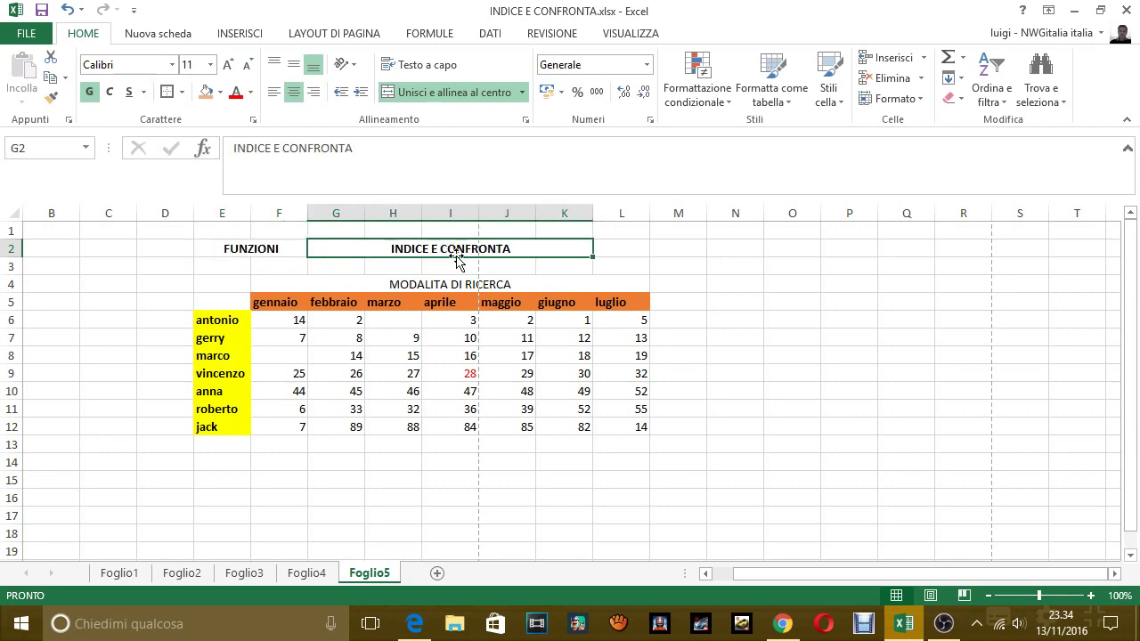
click(894, 269)
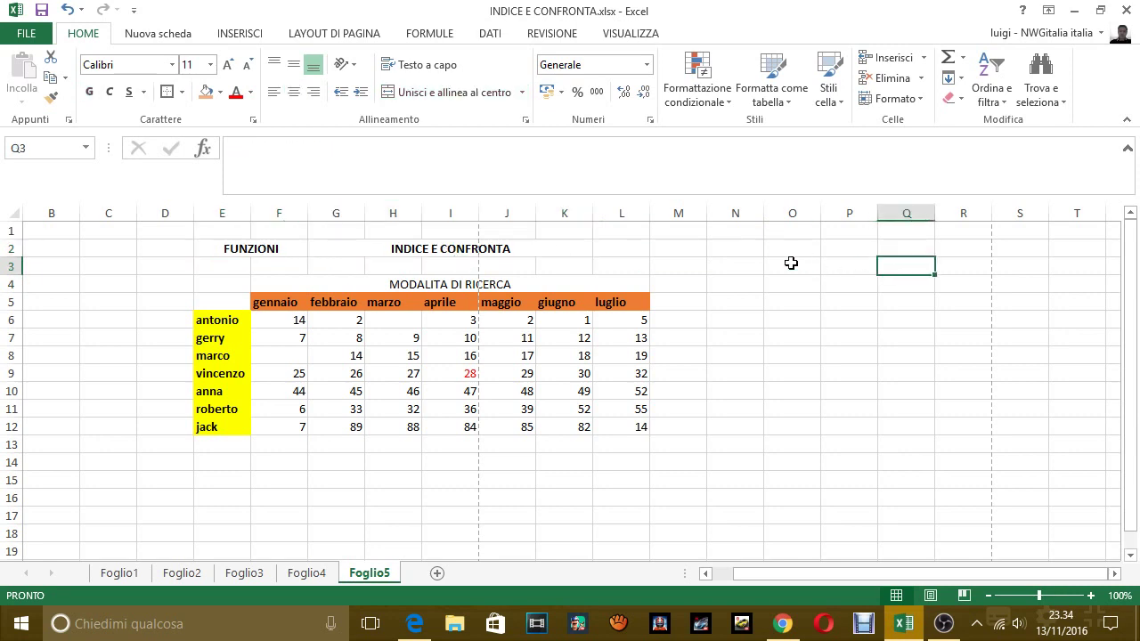
text(VEDIA)
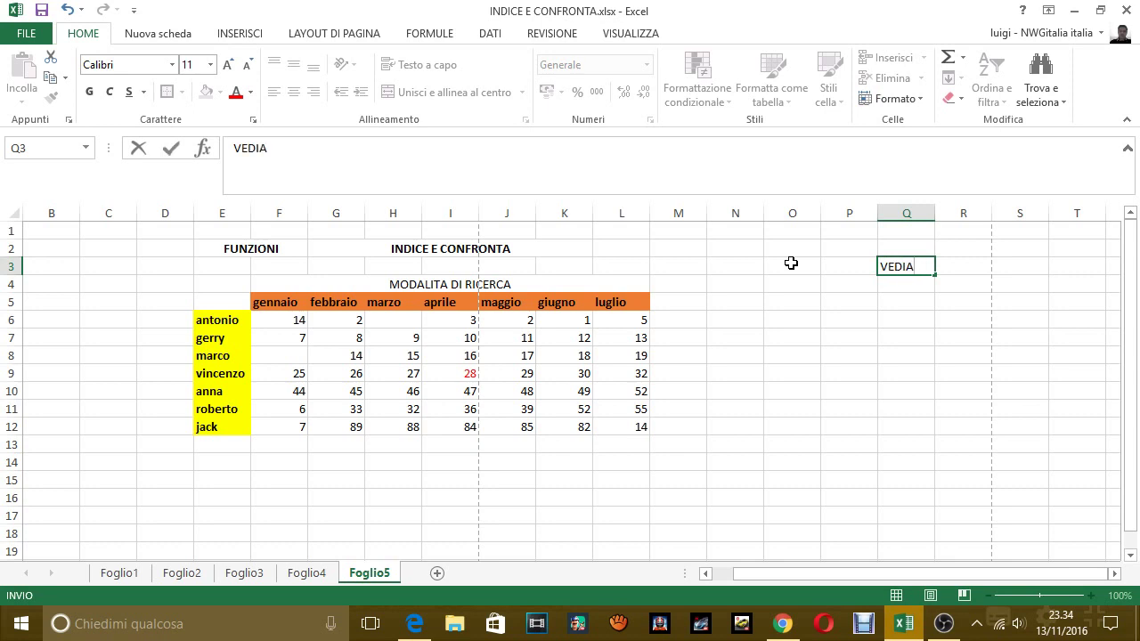
text(MO LA FUNZ)
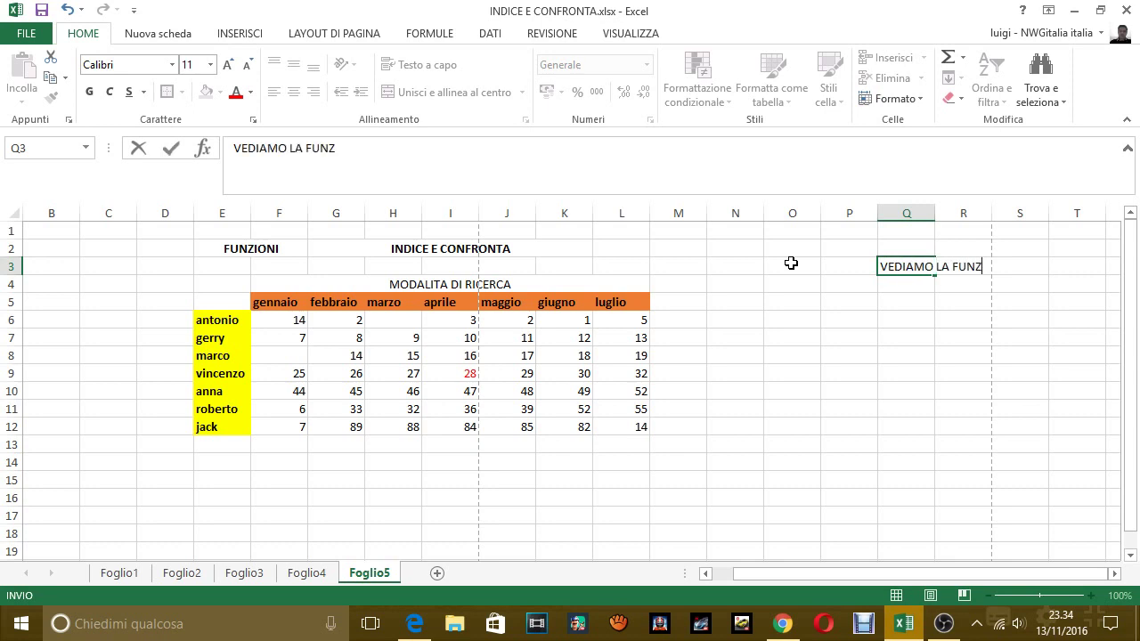
text(IONE)
key(Return)
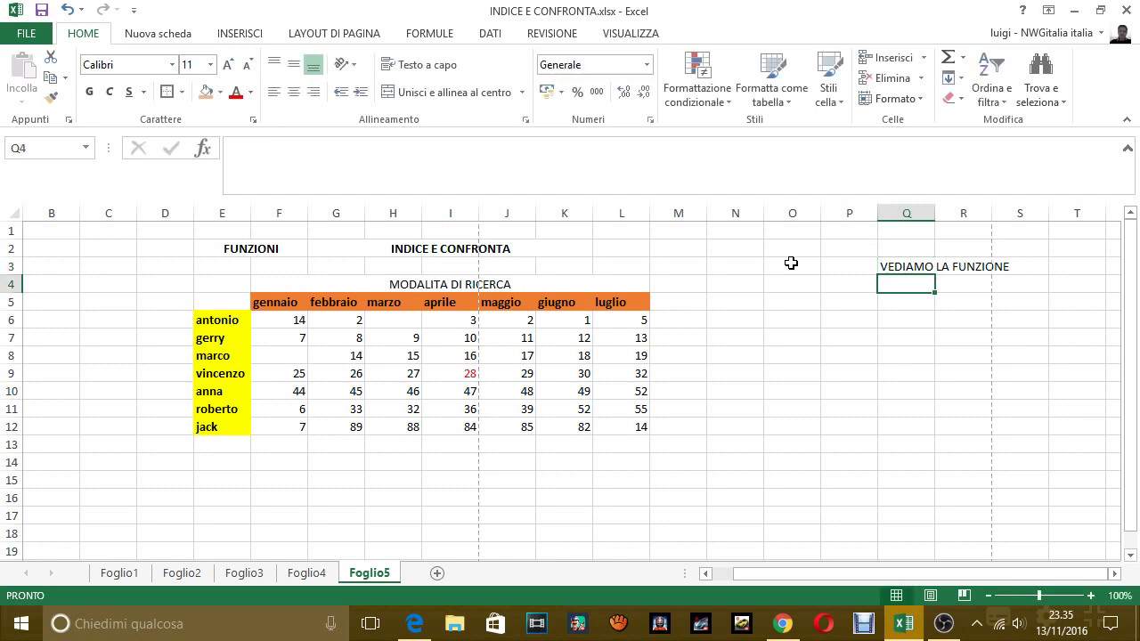
text(INDICE E CONF)
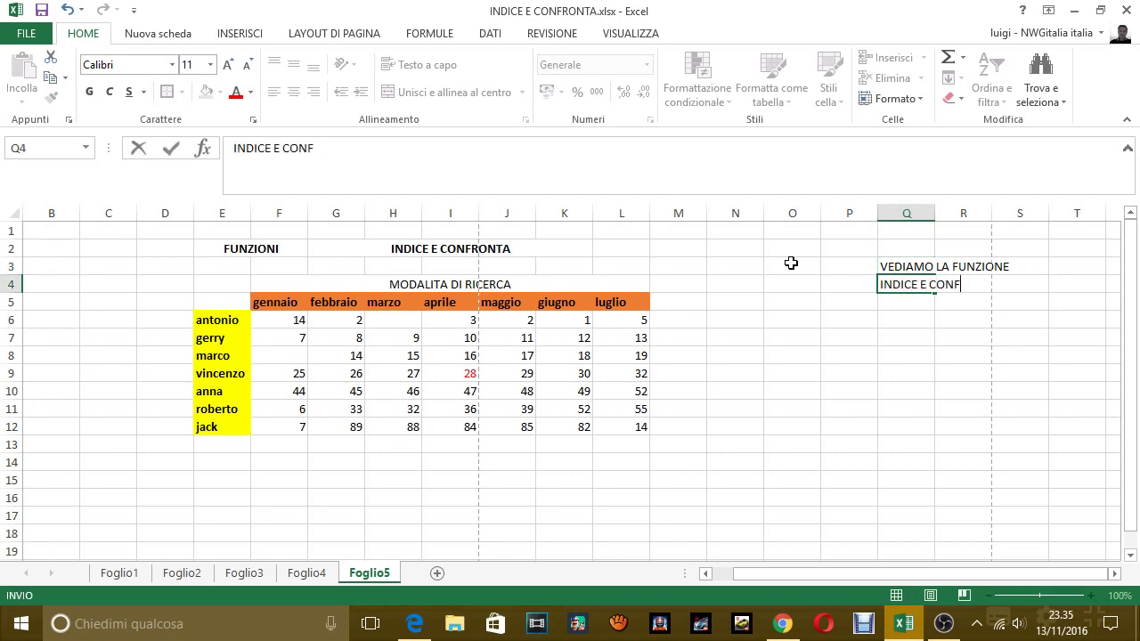
text(RONTA)
click(290, 482)
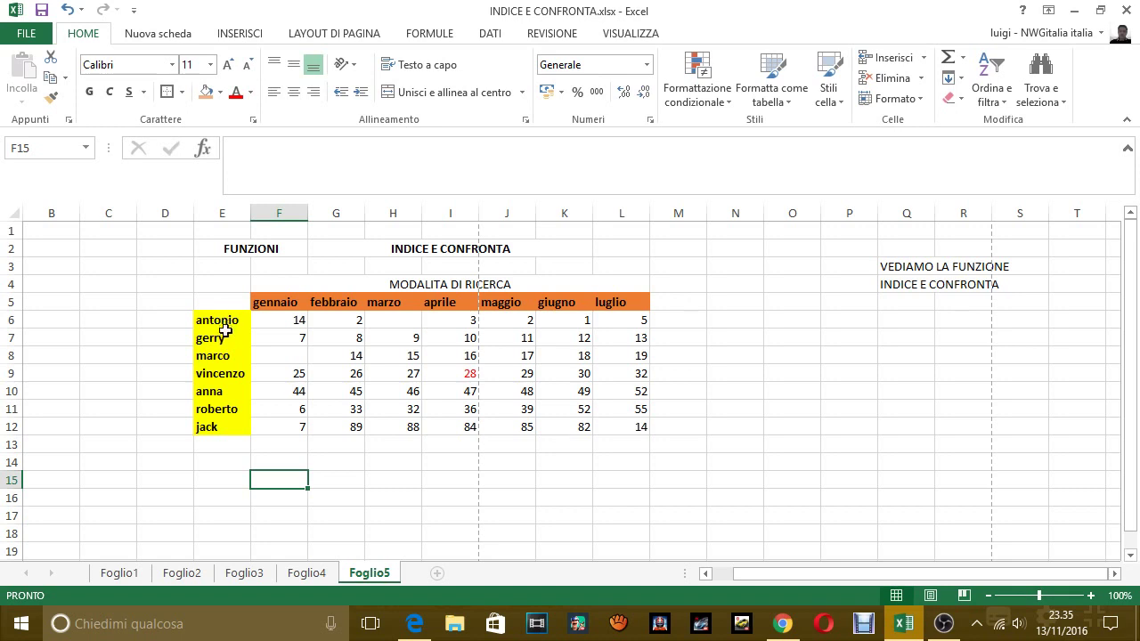
Step: Copy gerry from E7 into F15 and label it 'RIGA' in D15
click(224, 338)
right_click(223, 339)
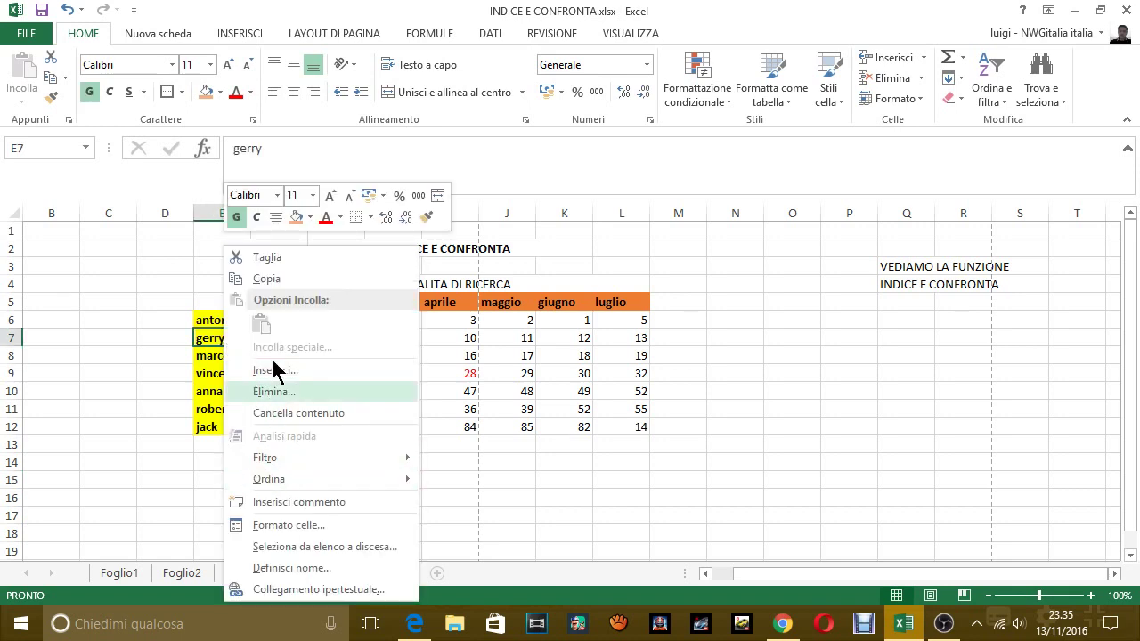
click(276, 278)
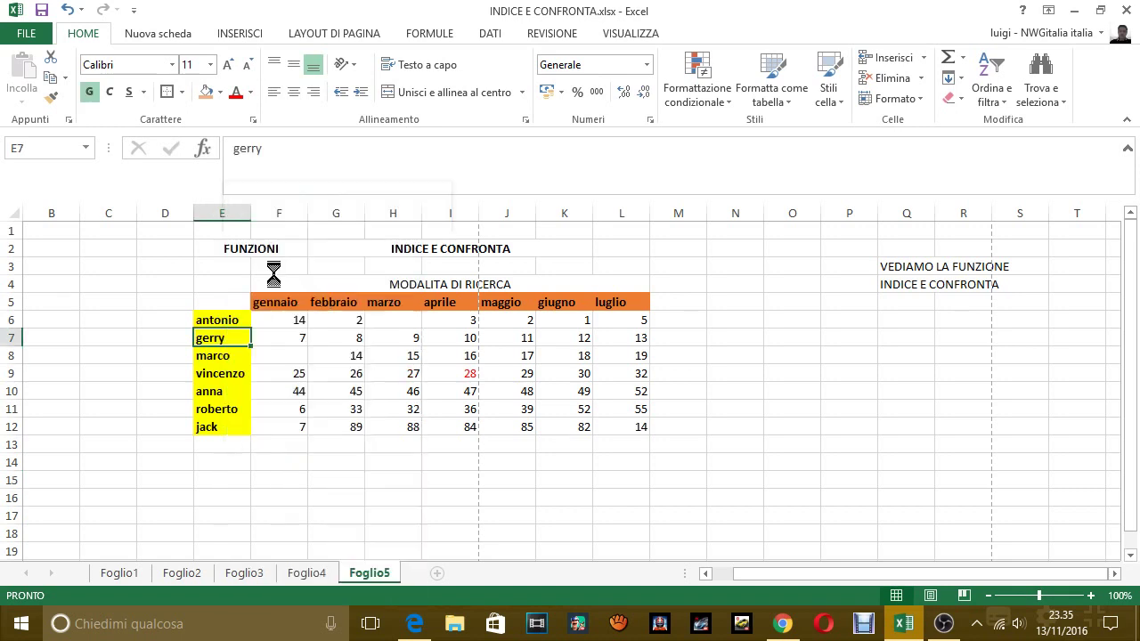
click(276, 479)
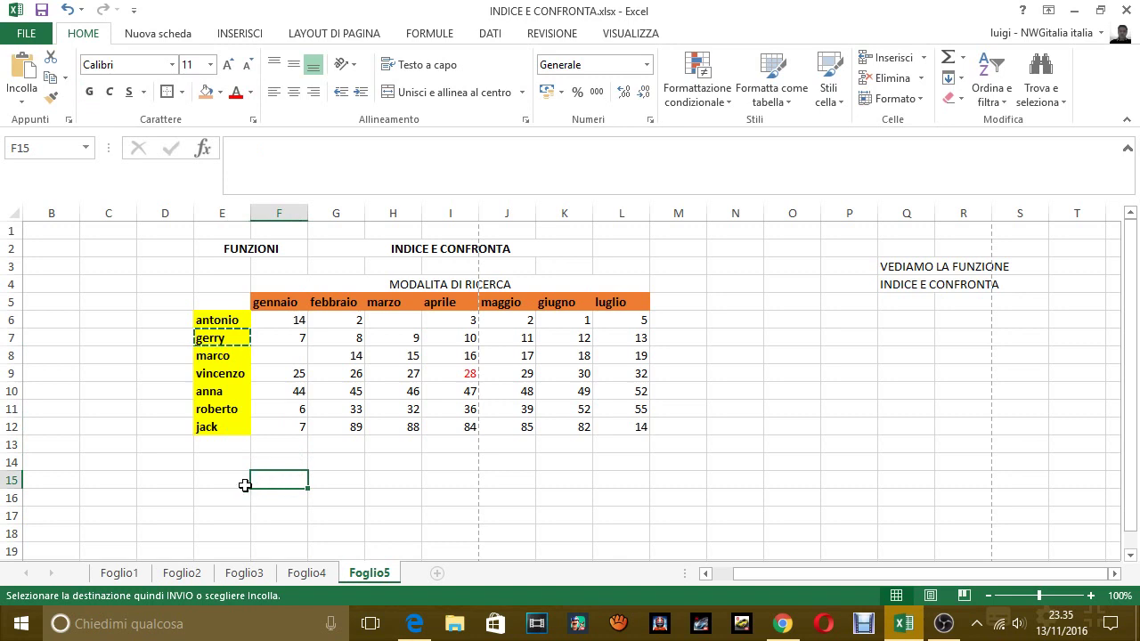
text(gerry)
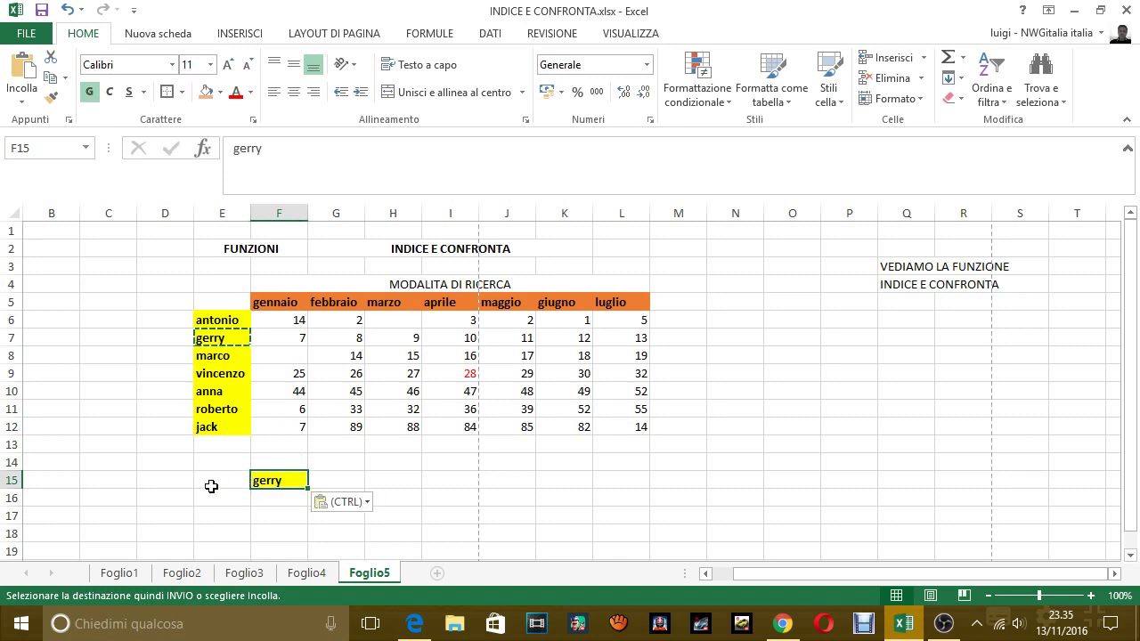
click(167, 481)
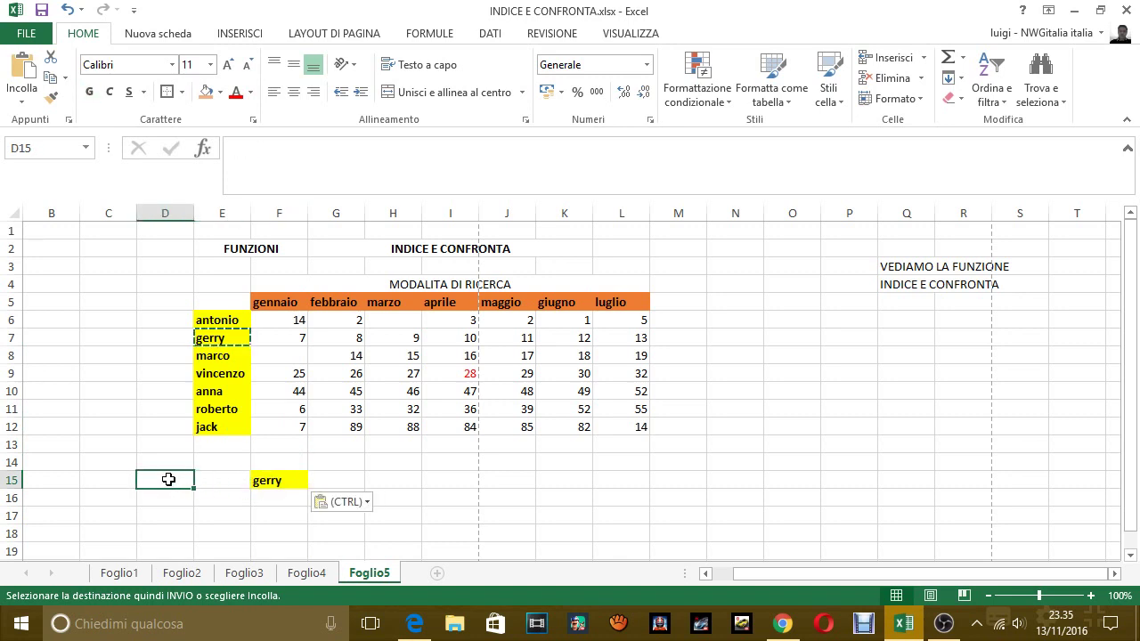
text(RIGA>>>>>>>>>>)
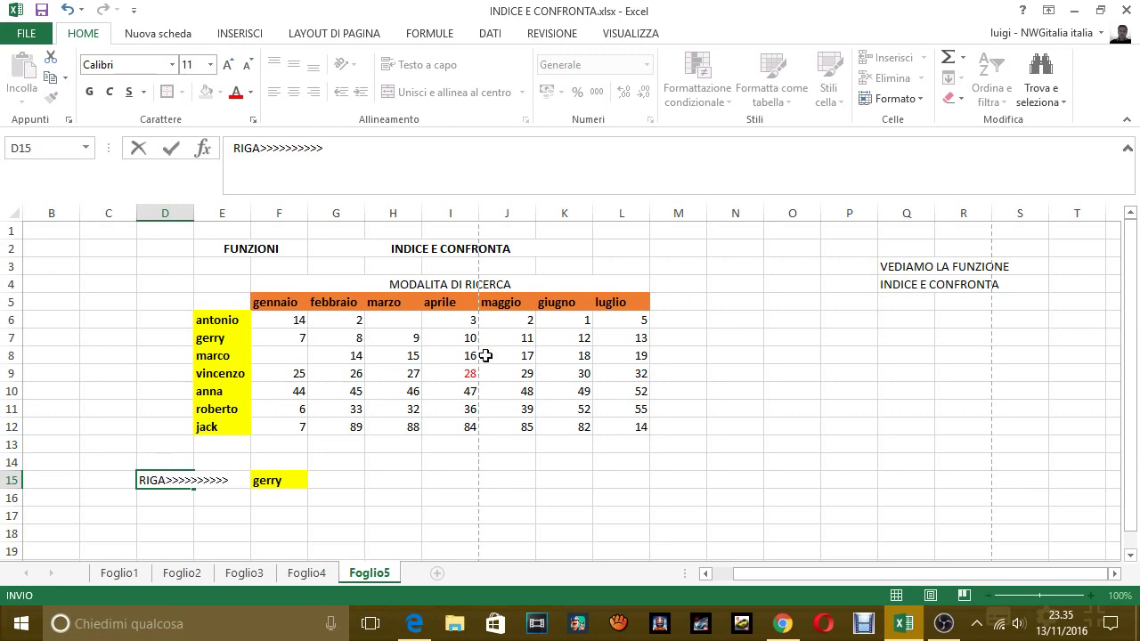
click(278, 500)
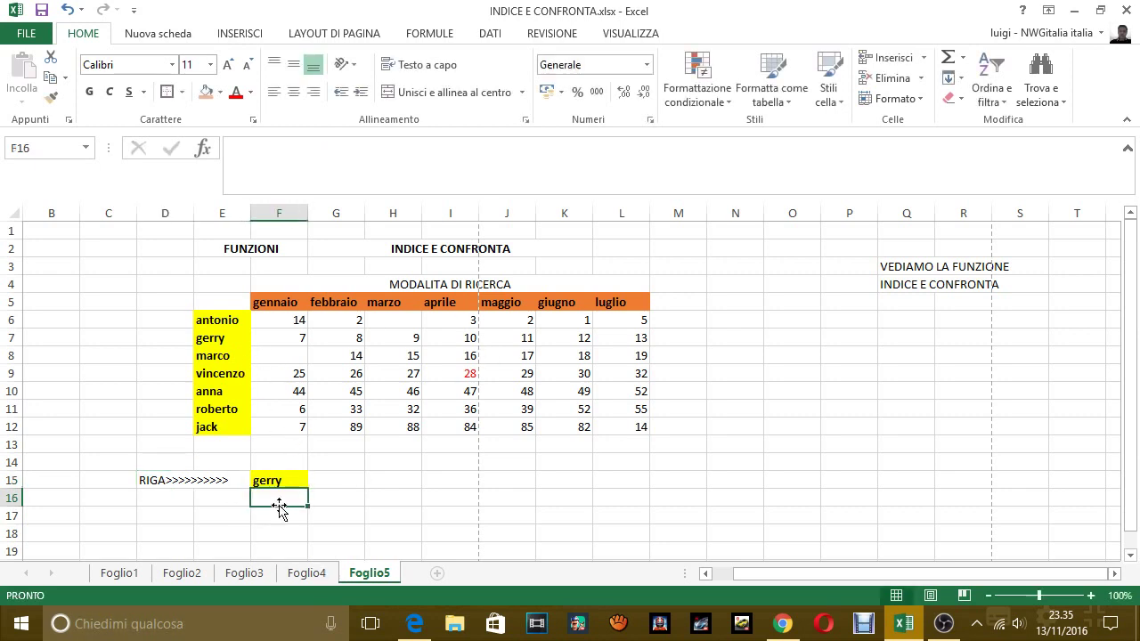
Step: Copy marzo from H5 into F16 and label it 'COLONNA' in D16
click(389, 303)
right_click(389, 302)
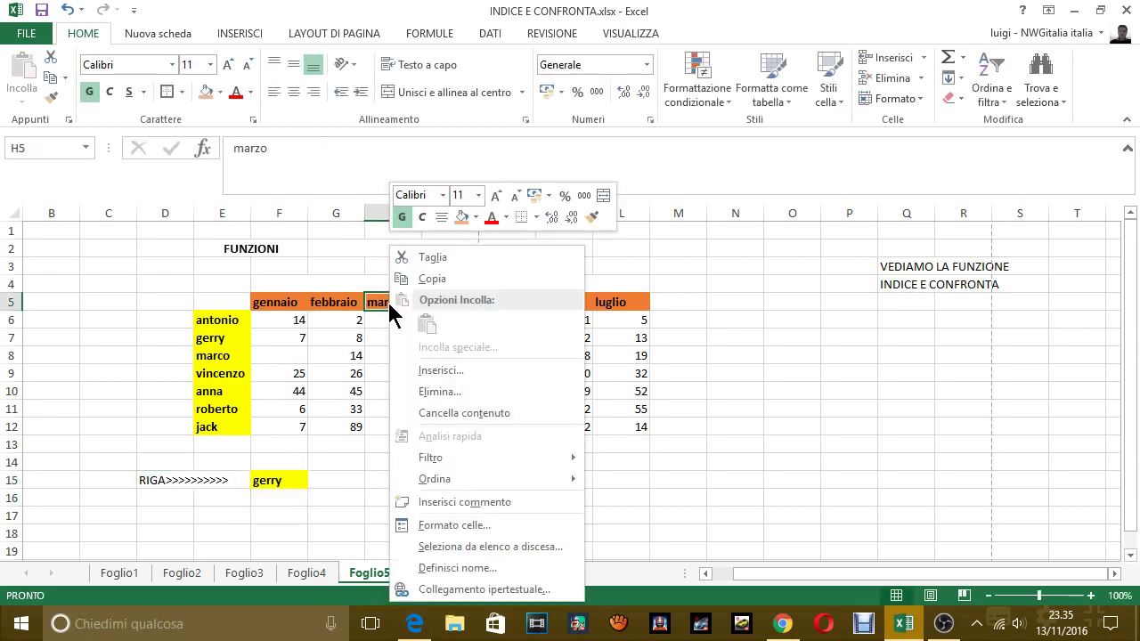
click(435, 280)
click(279, 501)
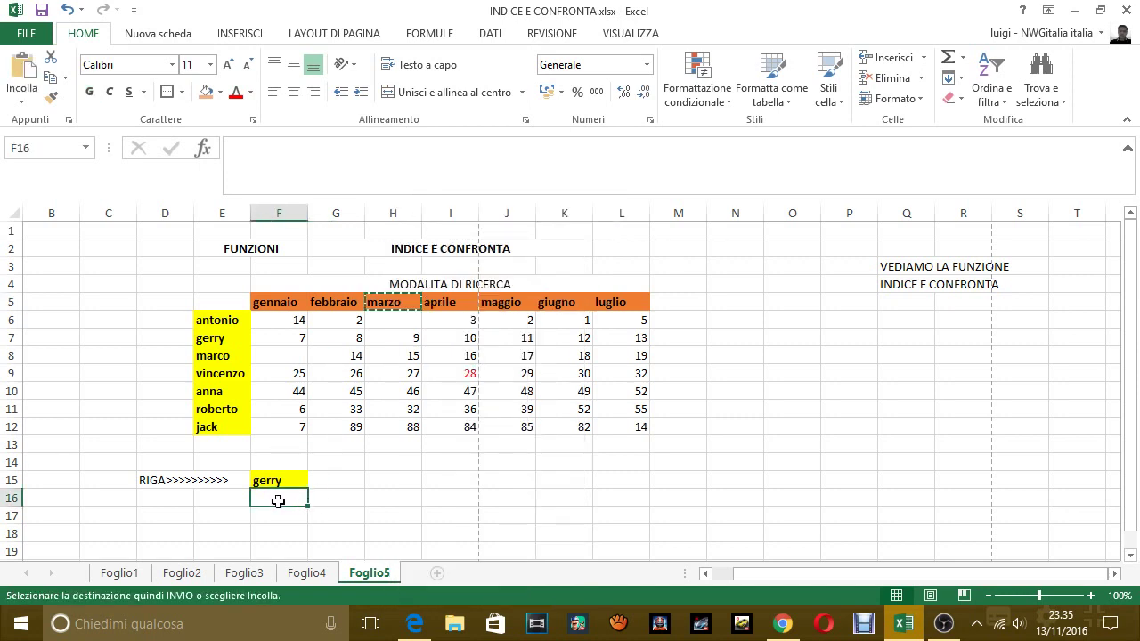
key(ctrl+v)
click(335, 496)
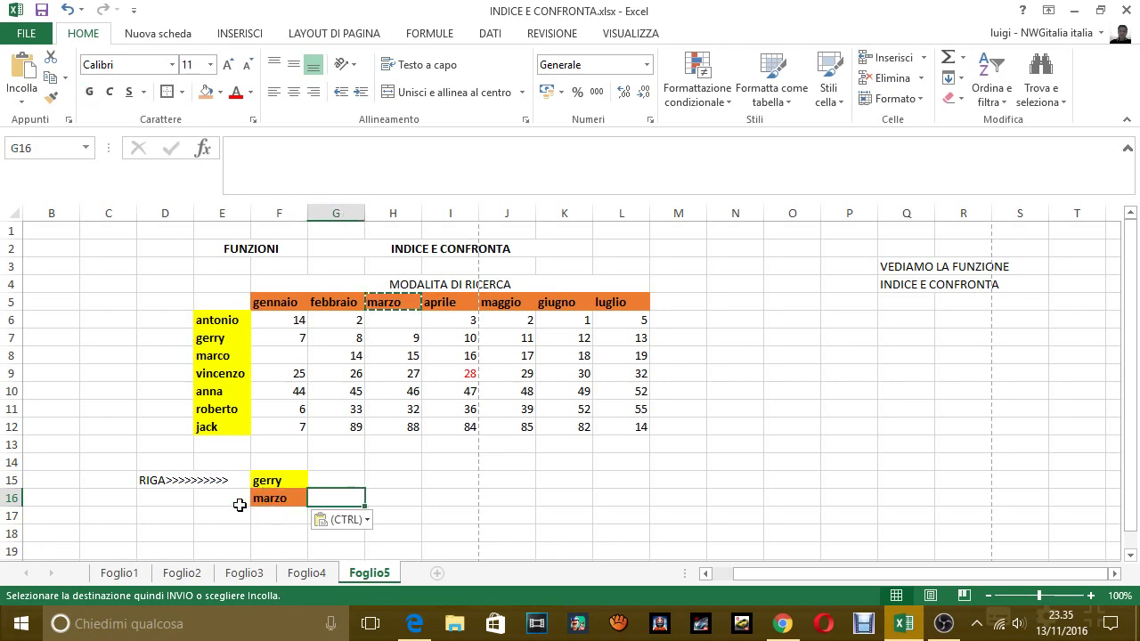
click(161, 501)
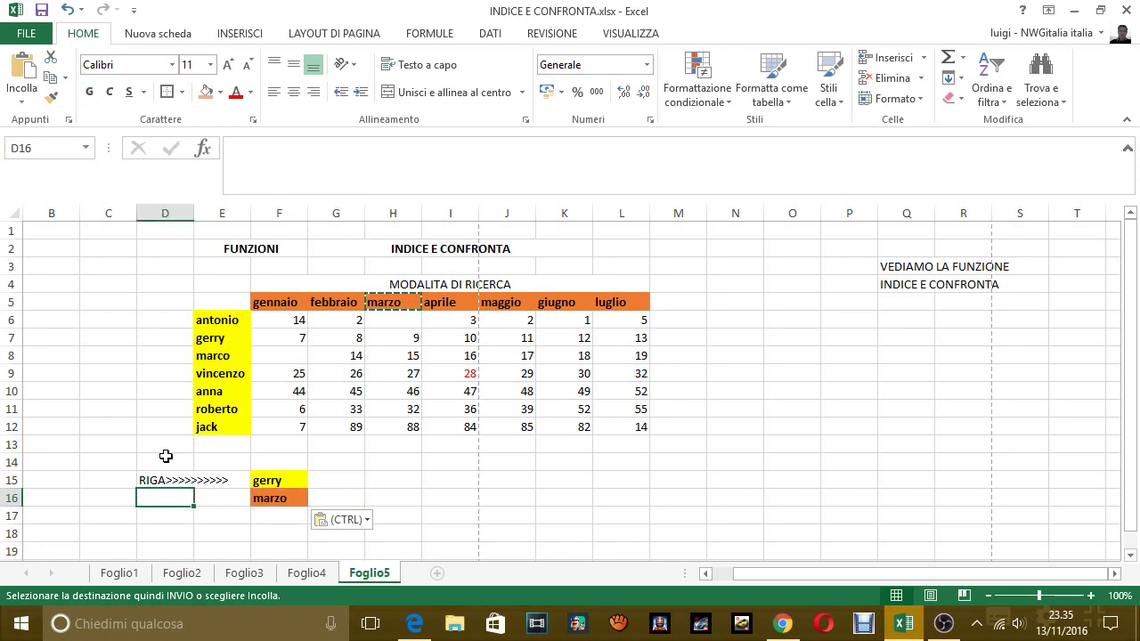
text(COLONNA>>>>>)
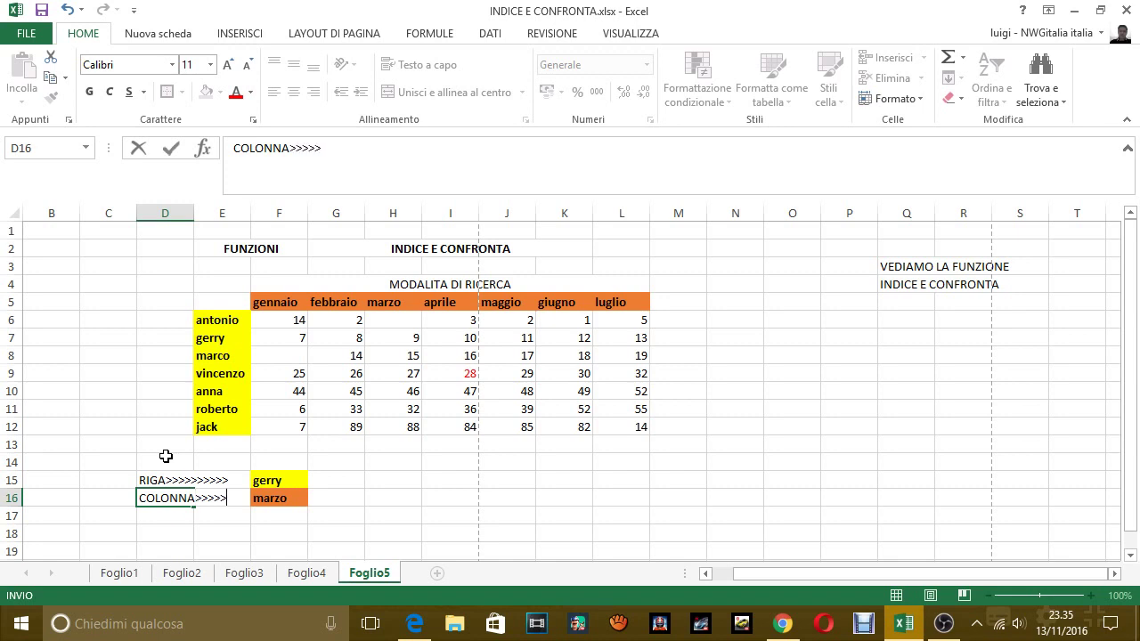
click(341, 483)
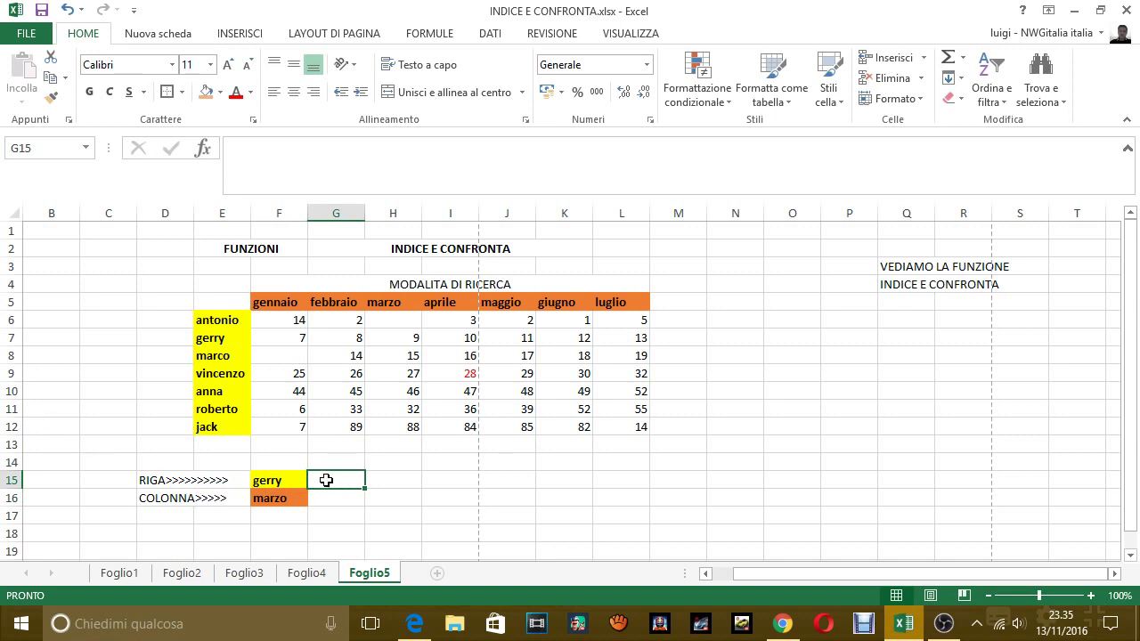
click(281, 481)
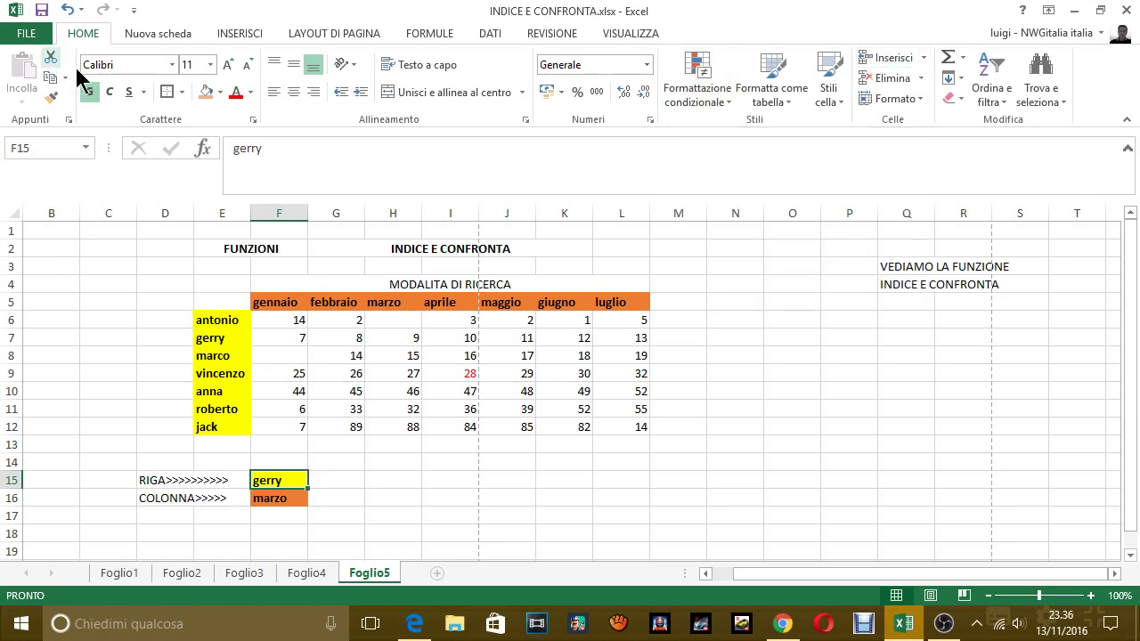
Step: Restrict F15 with data validation to a list sourced from the names in E6:E12
click(489, 34)
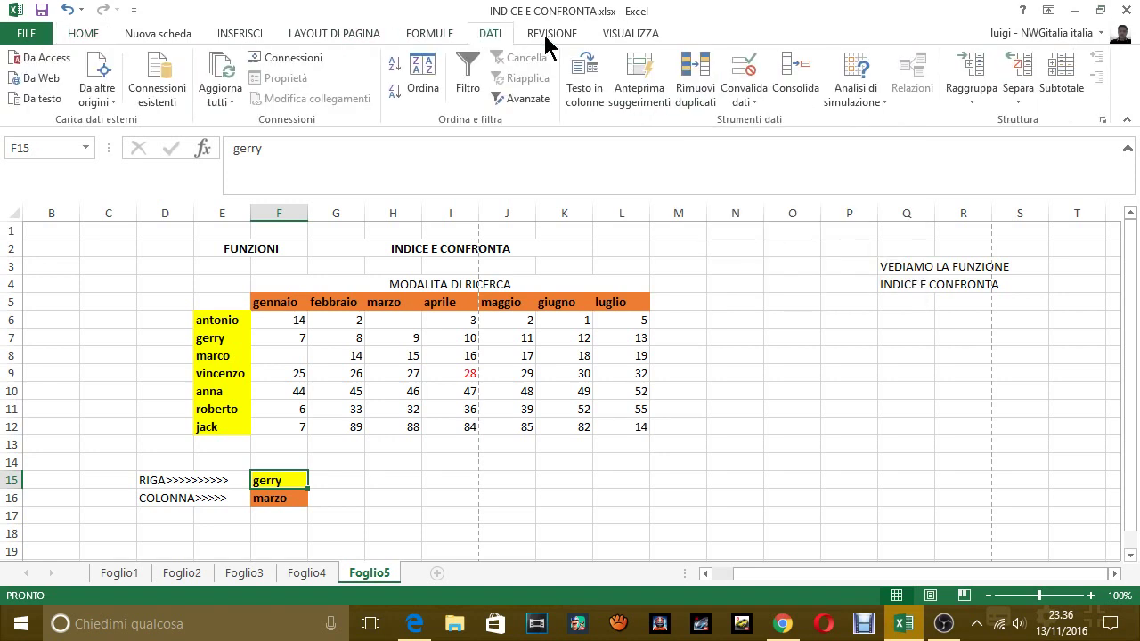
click(748, 75)
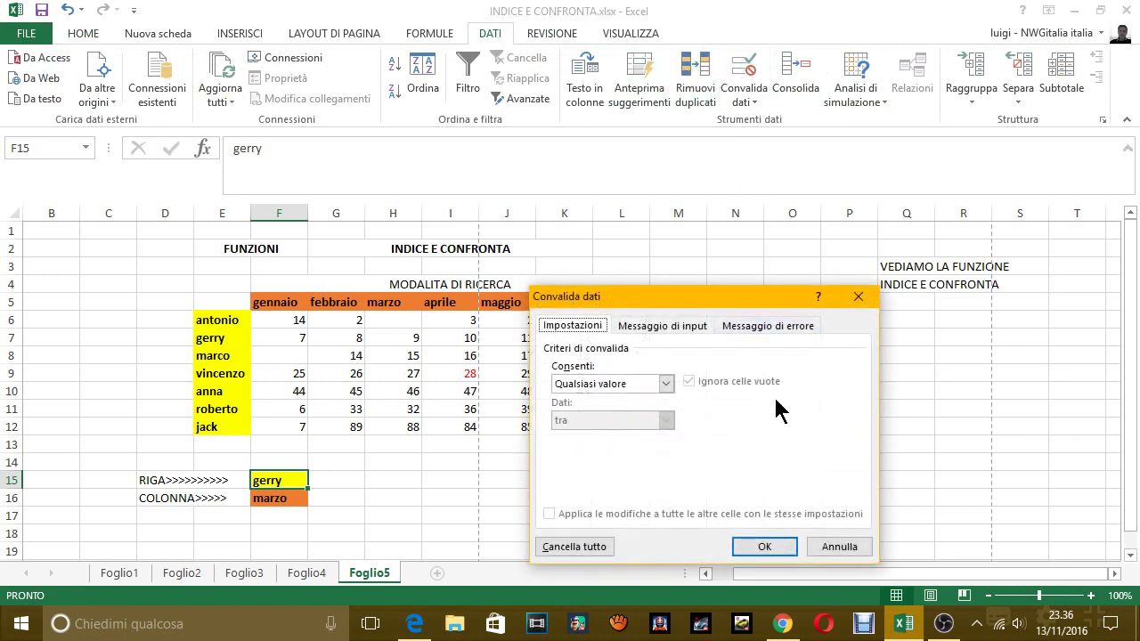
click(666, 383)
click(588, 436)
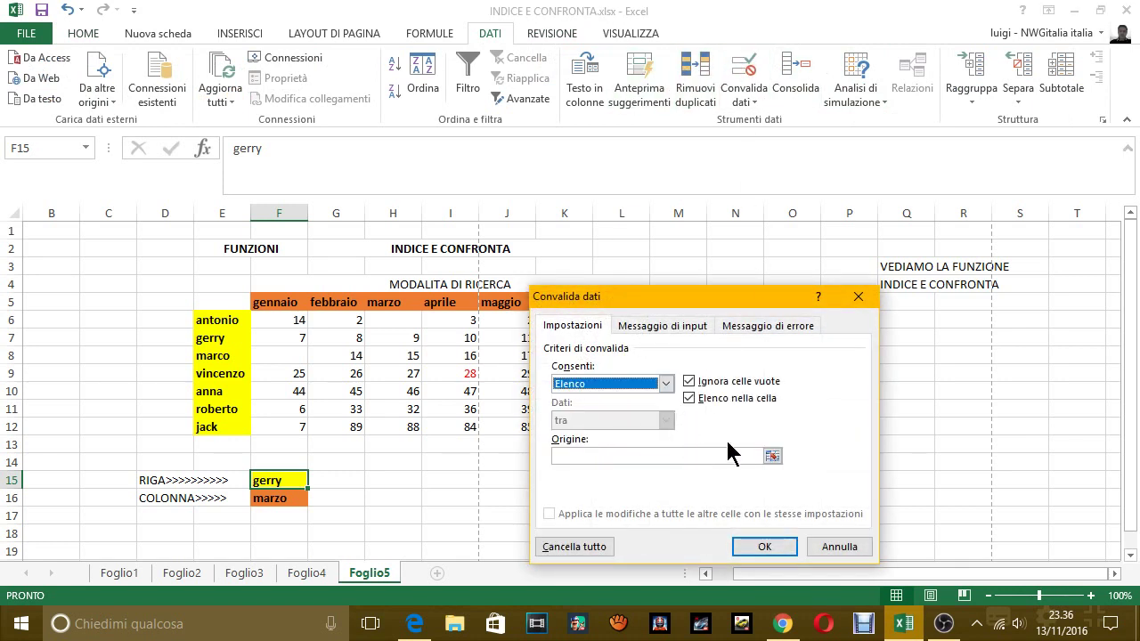
click(771, 456)
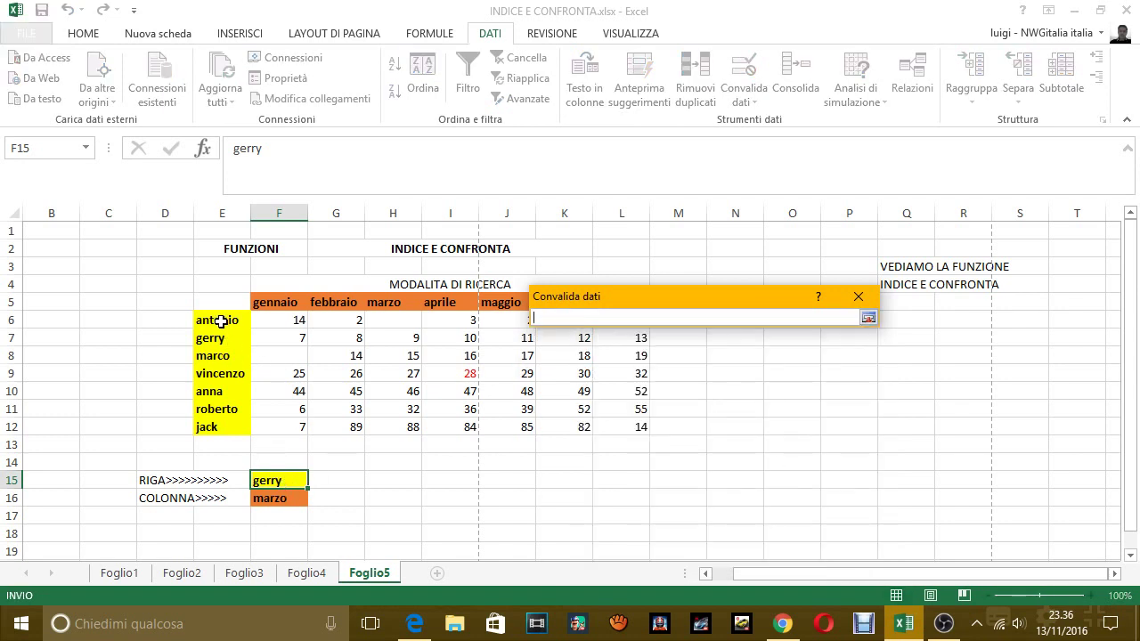
drag(221, 322, 234, 428)
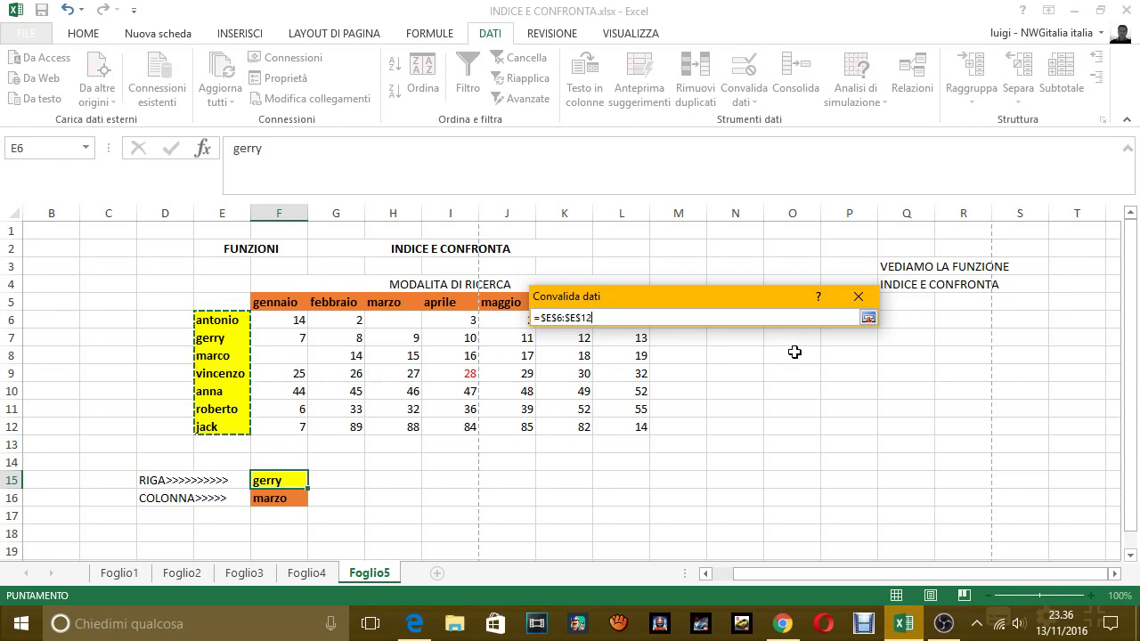
click(869, 318)
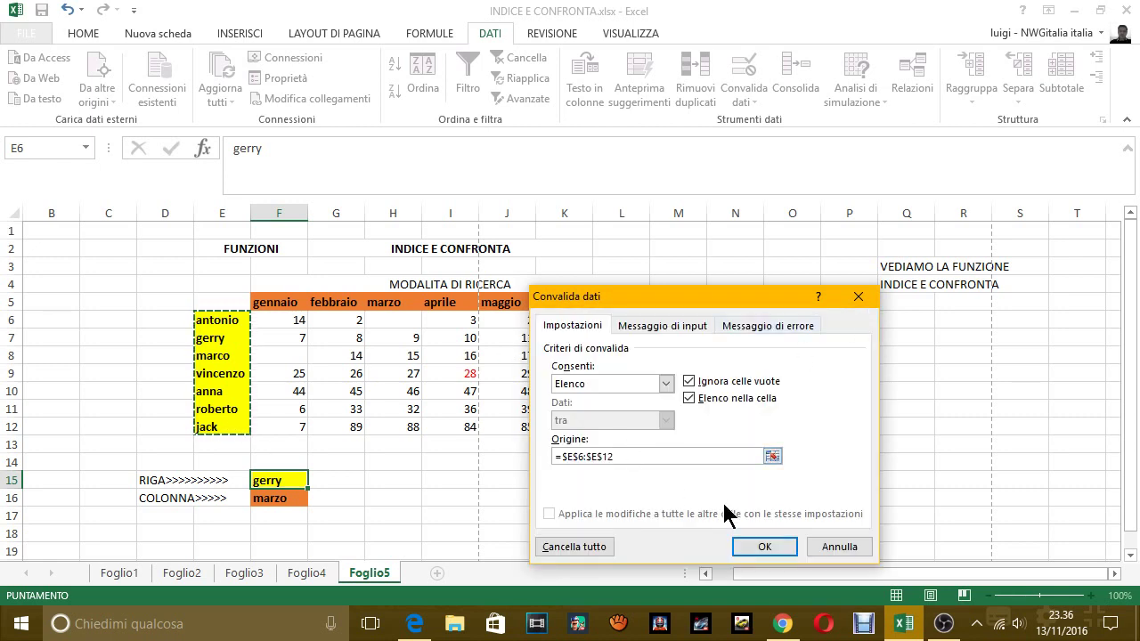
click(766, 549)
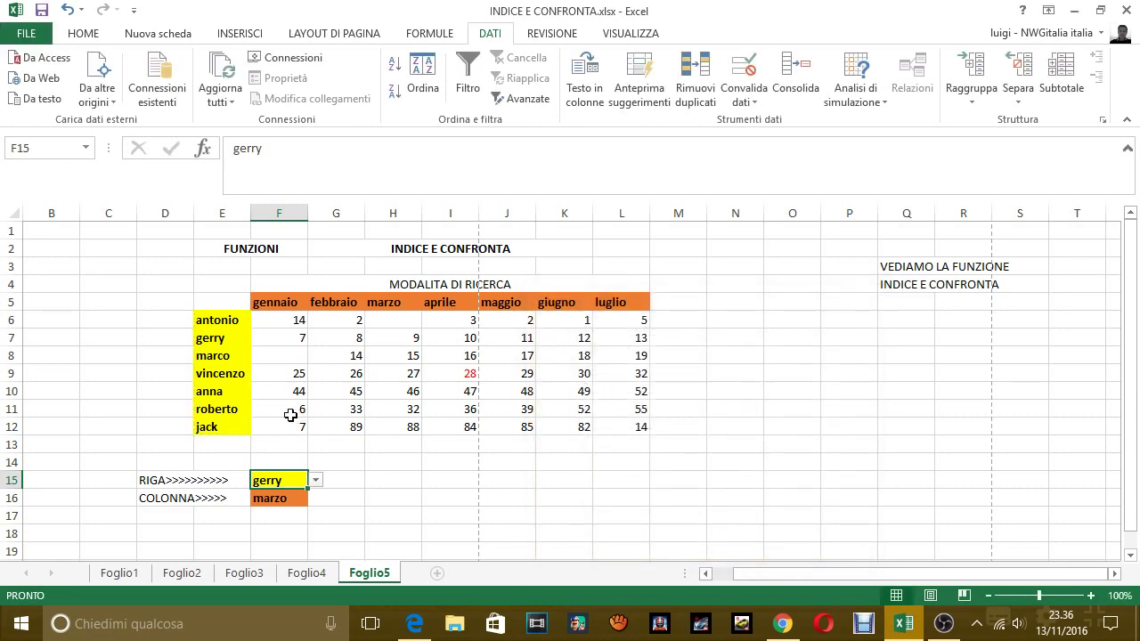
Step: Choose marco from F15's new dropdown
click(316, 480)
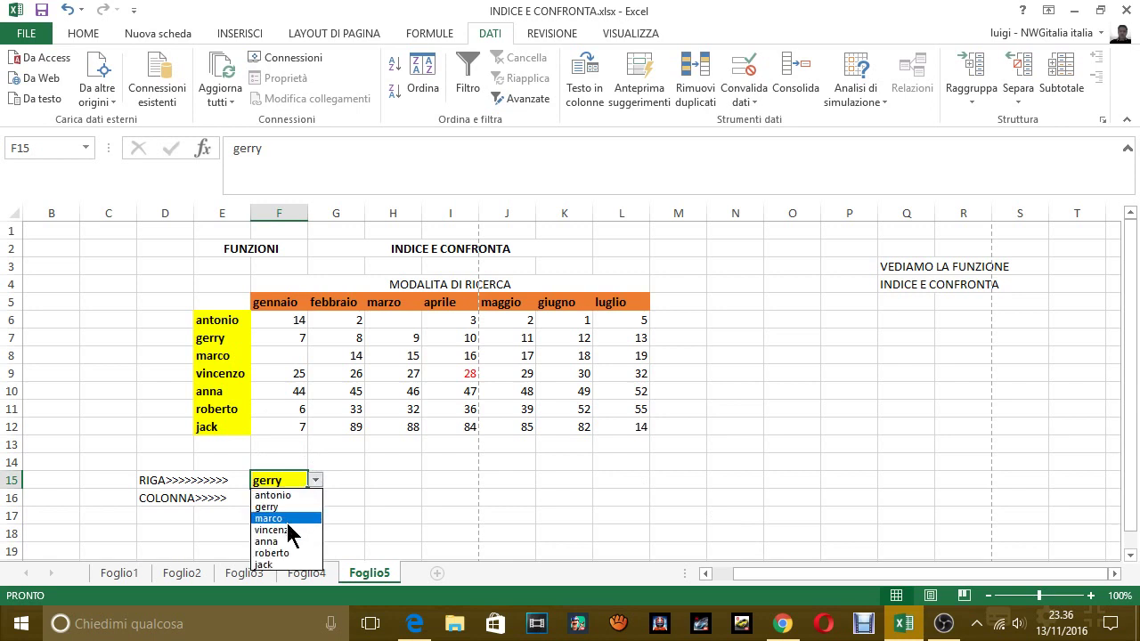
click(286, 518)
click(298, 502)
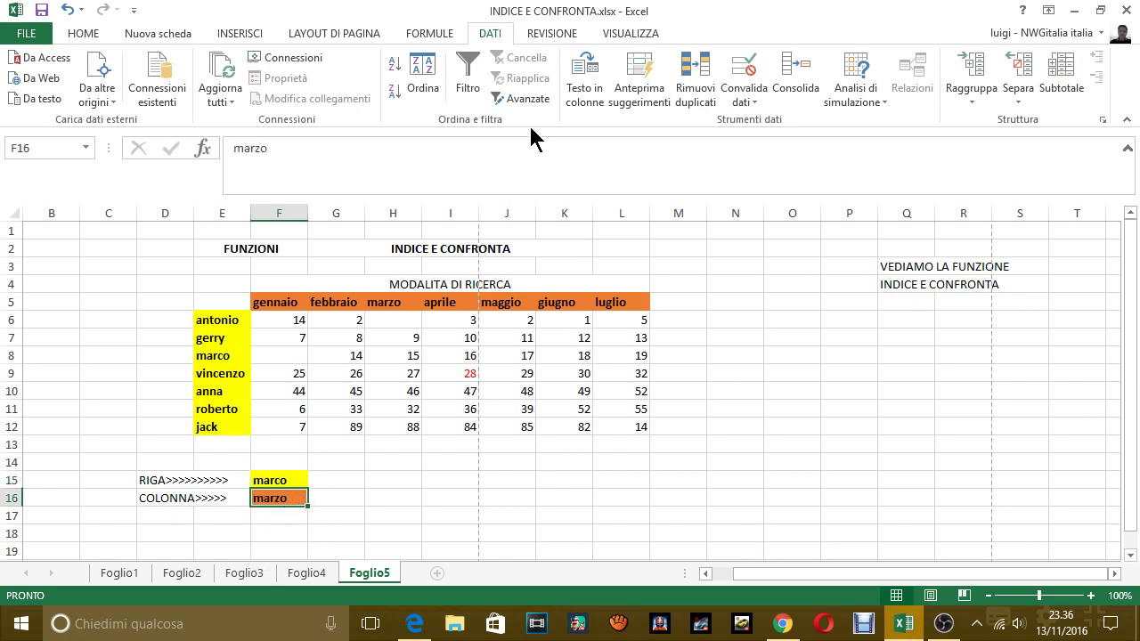
Step: Give F16 a validation list sourced from the month headers F5:L5, gennaio through luglio
click(741, 70)
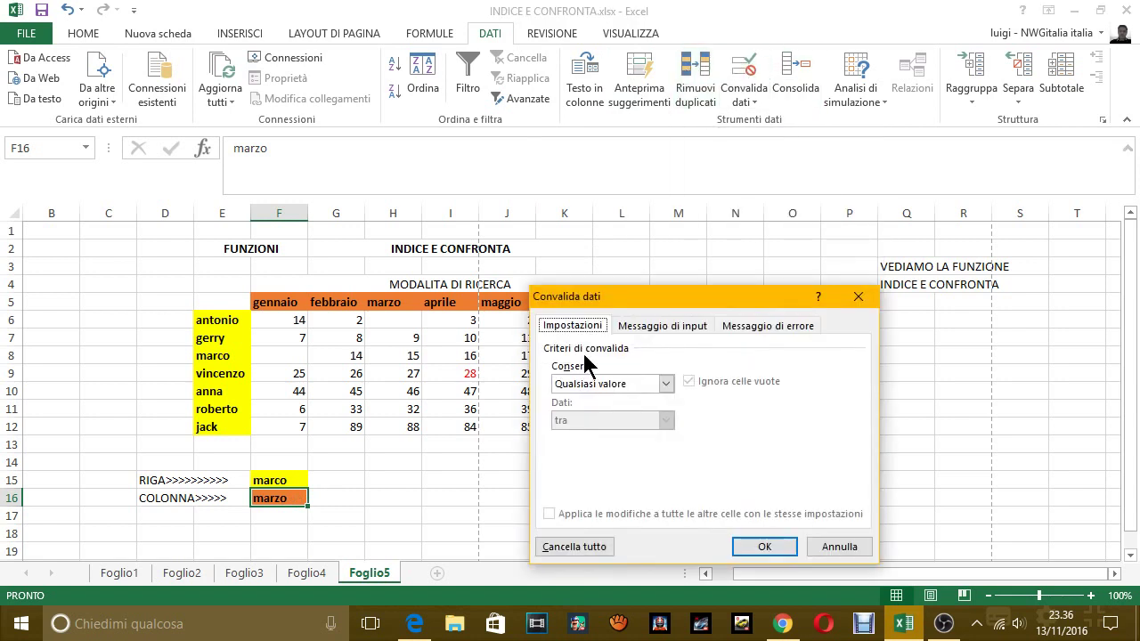
click(616, 384)
click(595, 435)
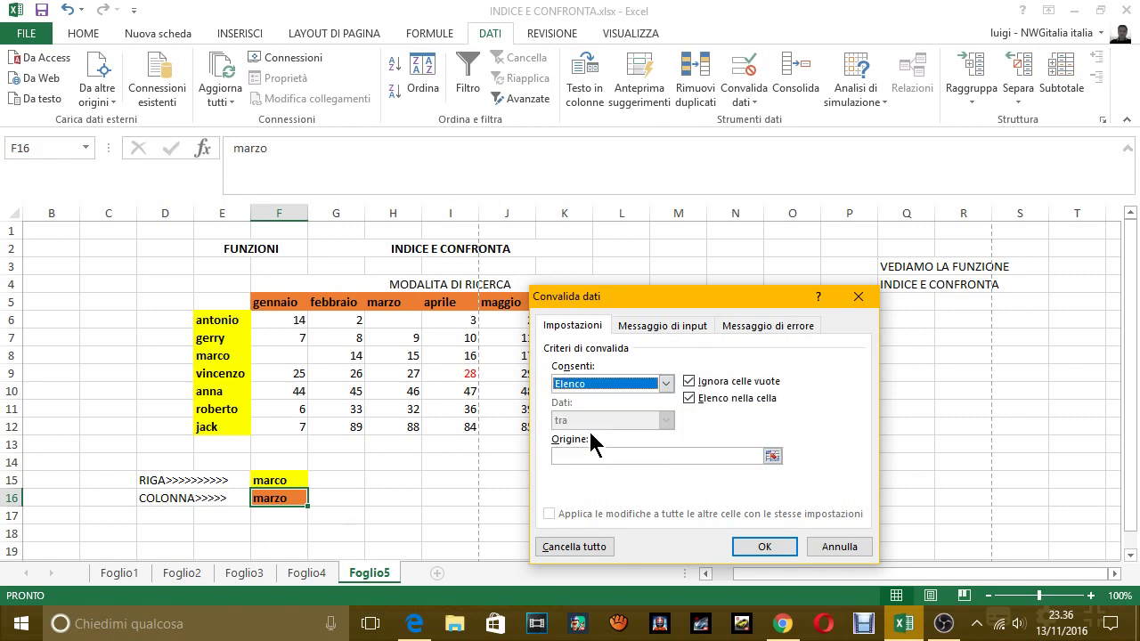
click(772, 456)
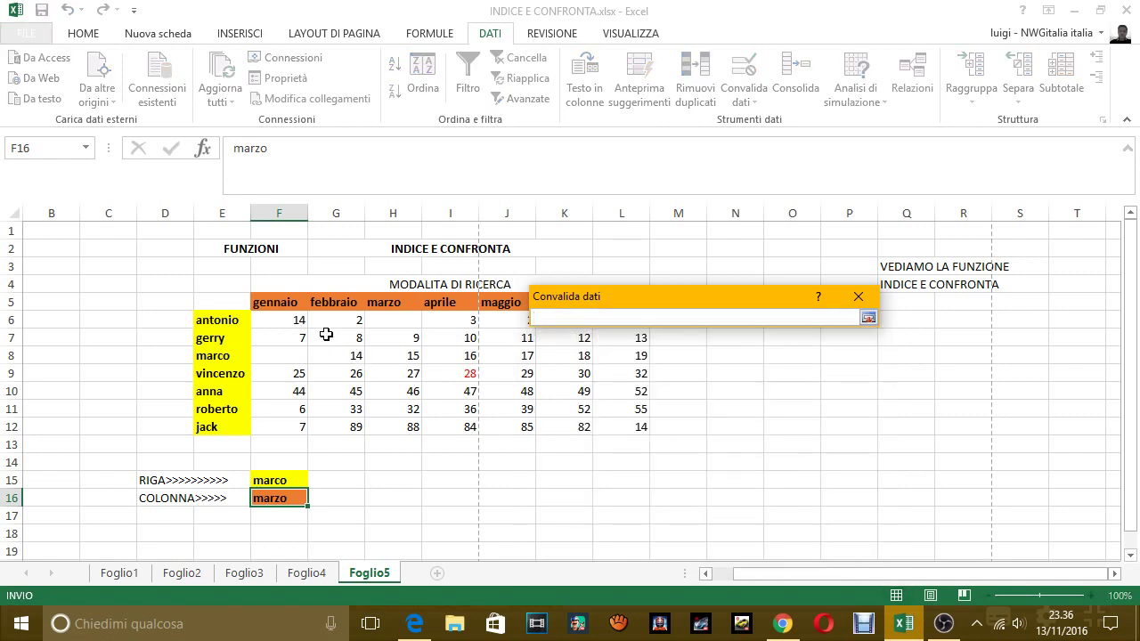
drag(272, 301, 538, 306)
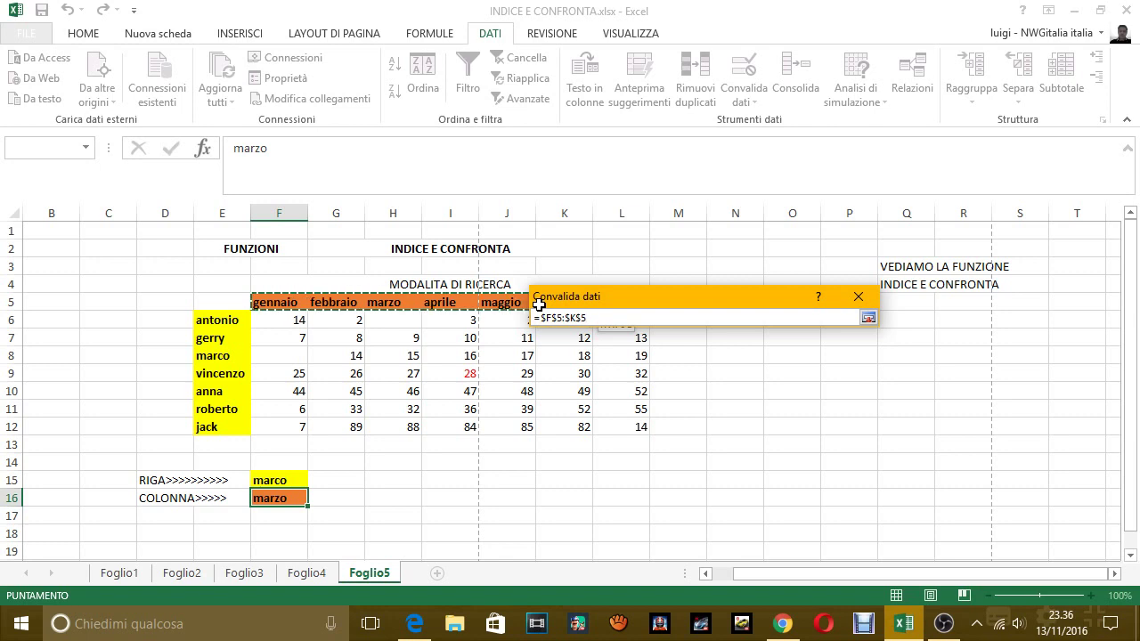
drag(538, 305, 632, 305)
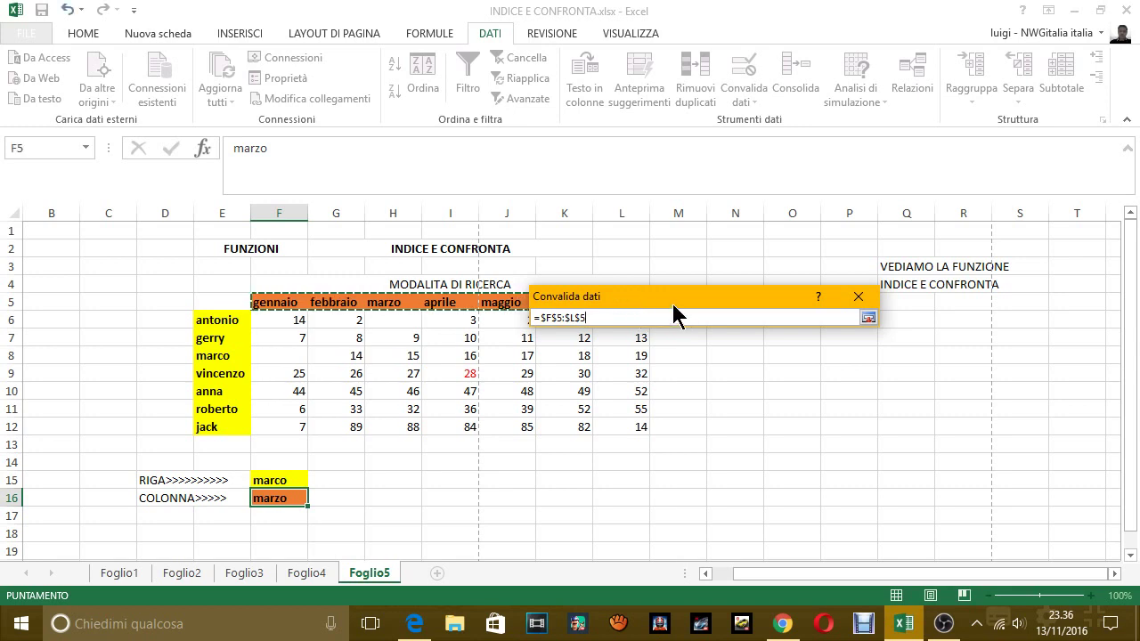
drag(635, 304, 814, 349)
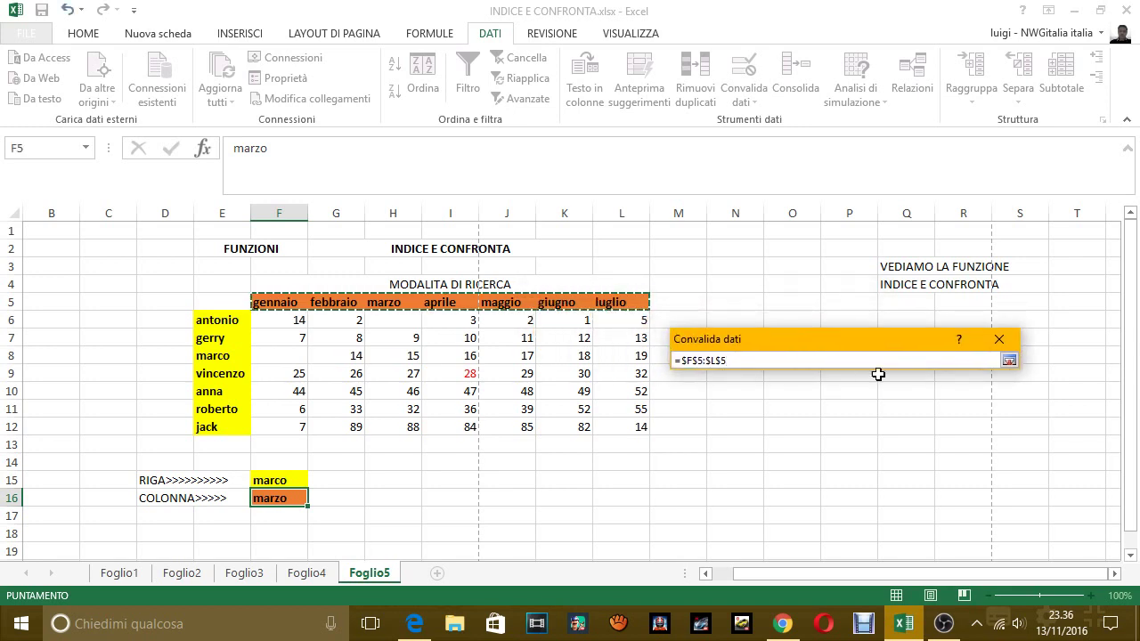
click(1009, 361)
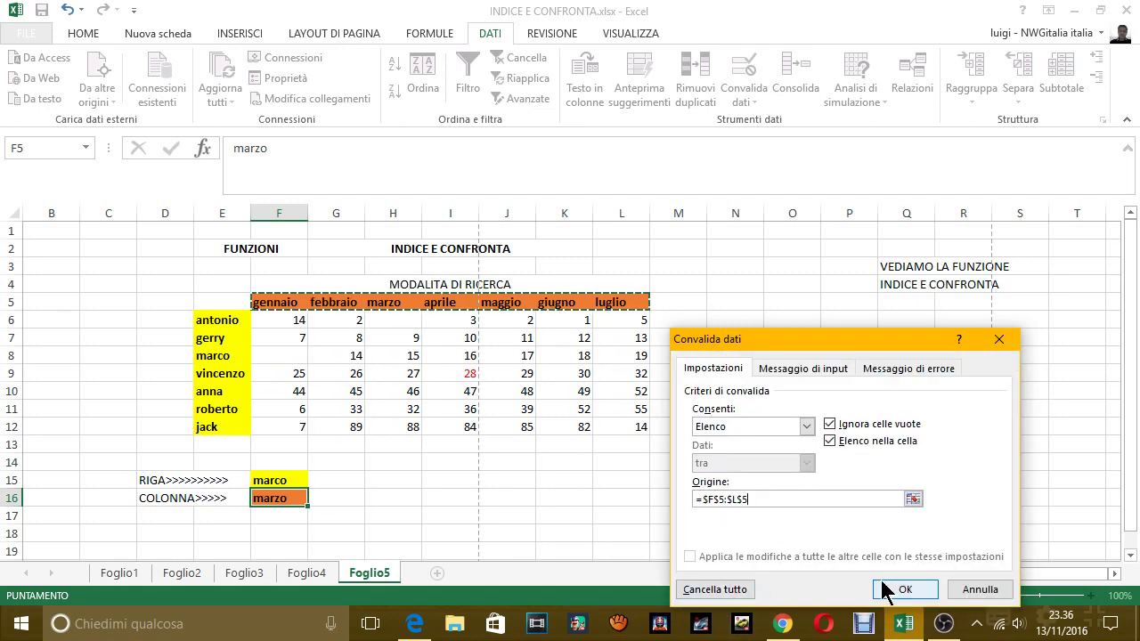
click(902, 590)
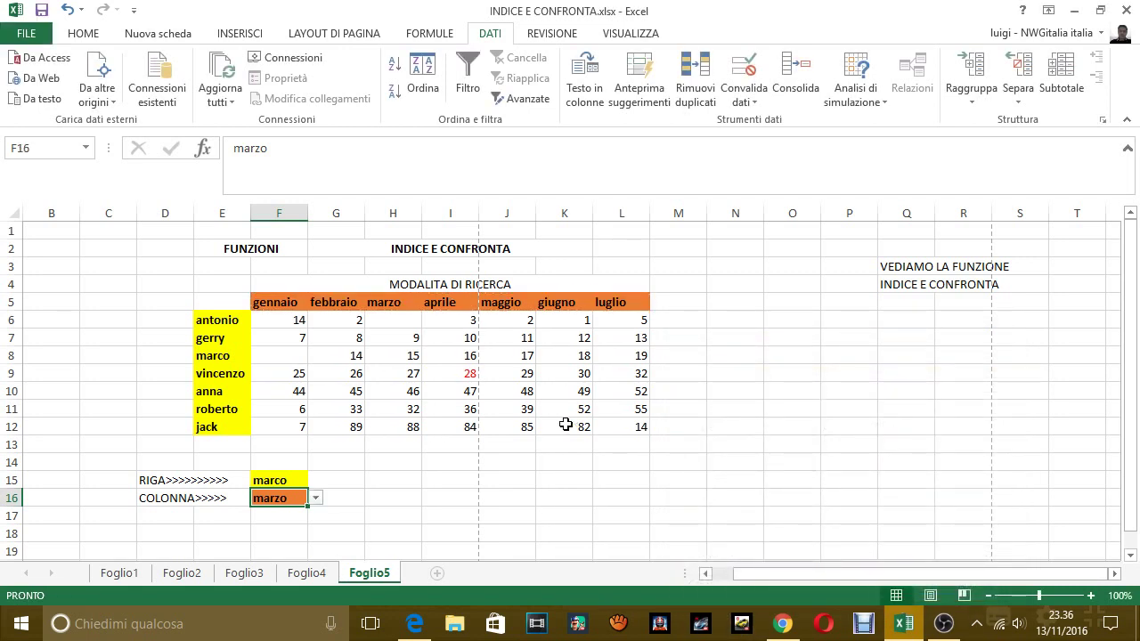
Step: Pick vincenzo from F15's dropdown and maggio from F16's dropdown
click(267, 481)
click(316, 481)
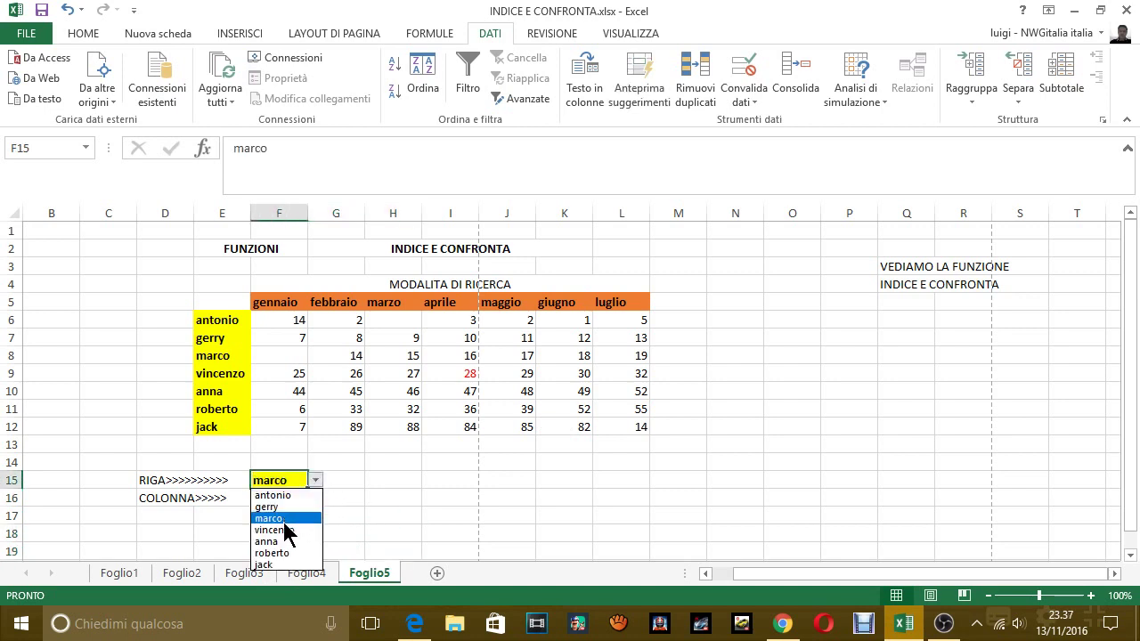
click(288, 529)
click(303, 515)
click(283, 498)
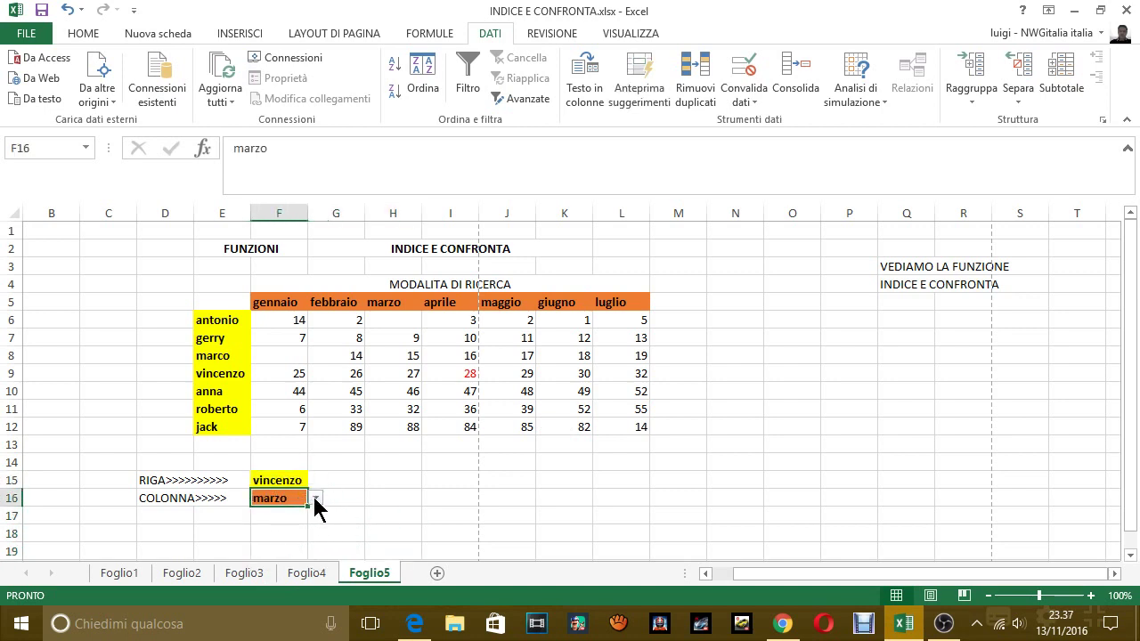
click(315, 499)
click(294, 556)
click(338, 528)
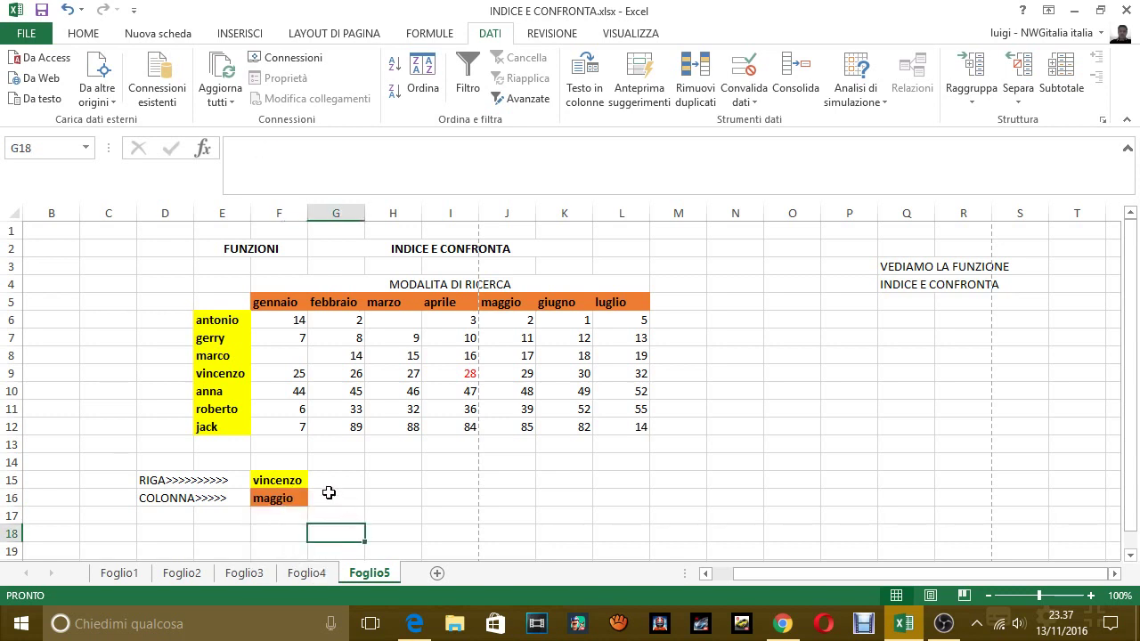
click(330, 485)
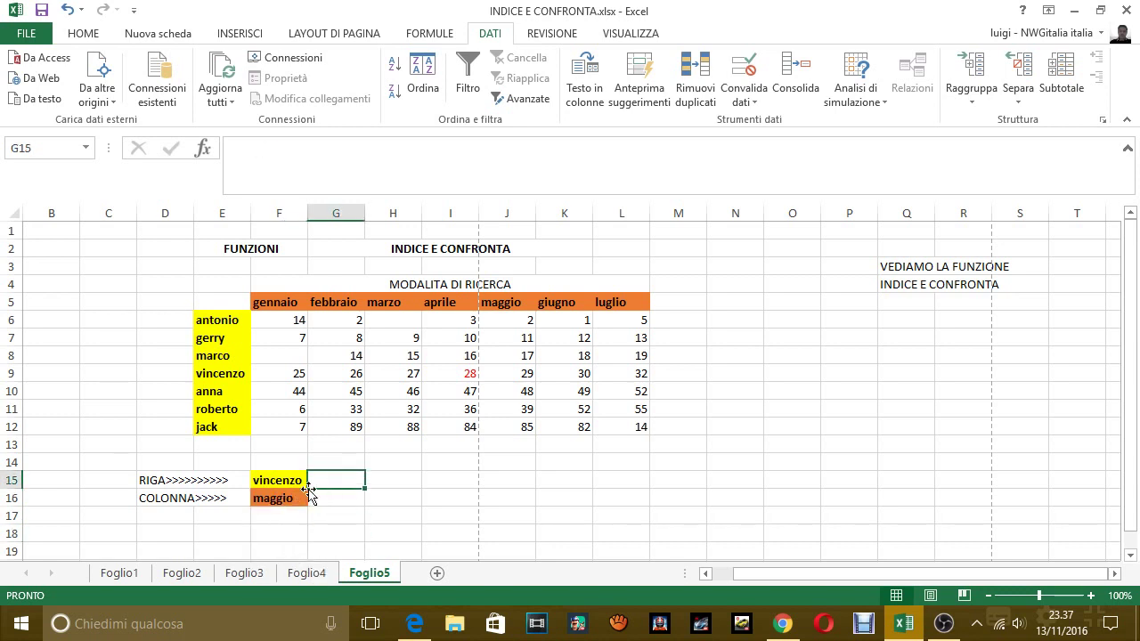
Step: Cancel the started G15 formula and write 'ORA USIAMO LA FUNZIONA CONFRONTA' in Q6, beginning the Q7 note
text(=)
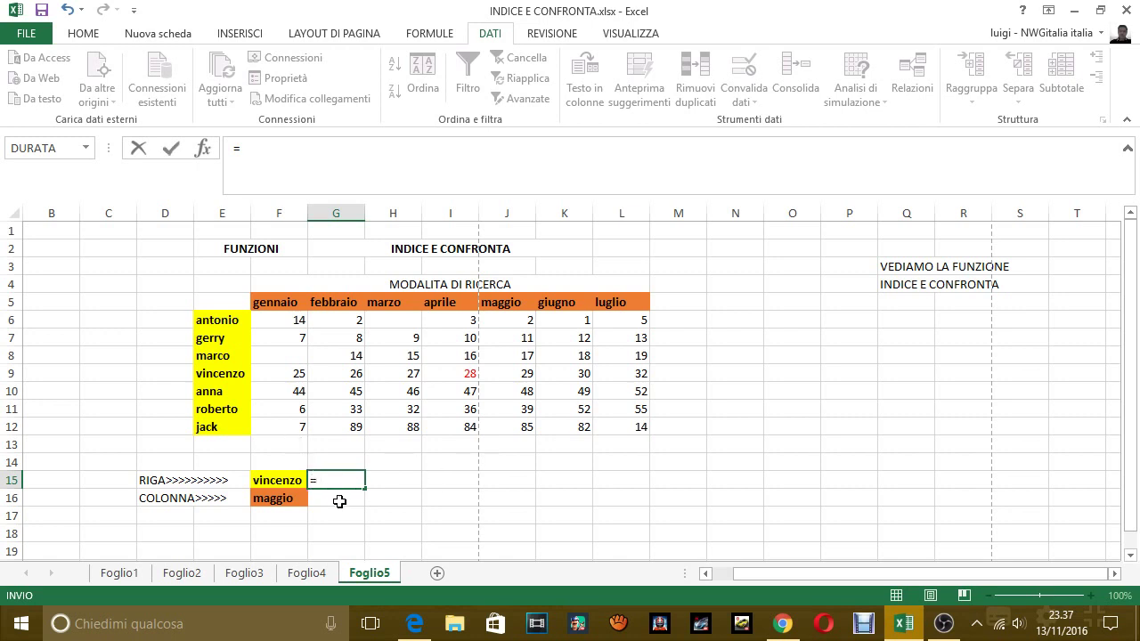
key(Escape)
click(895, 319)
text(O)
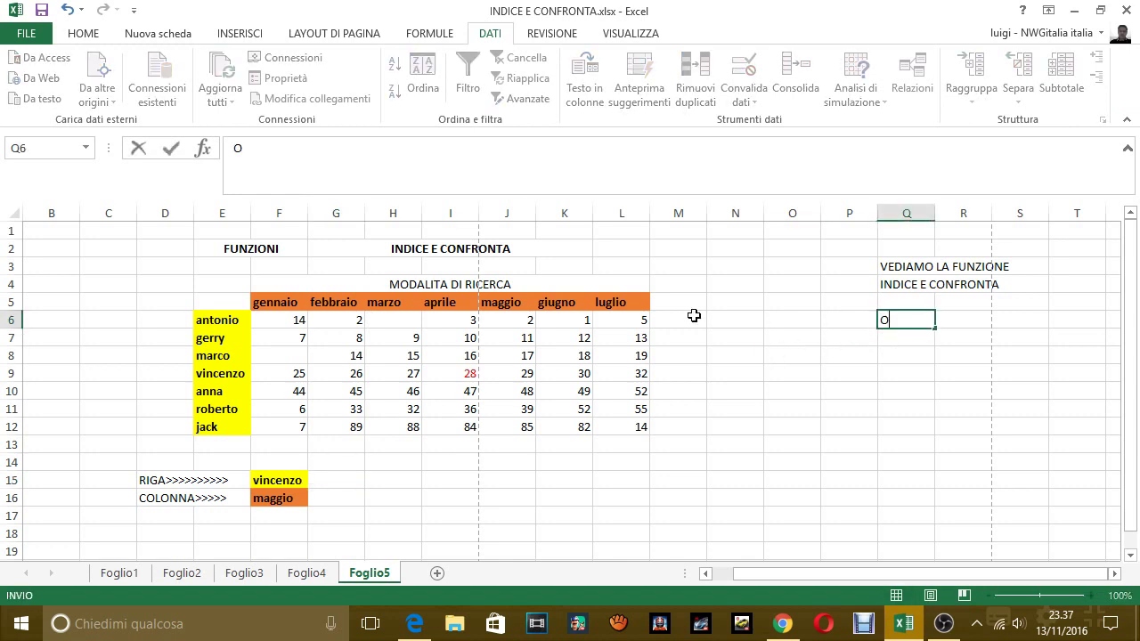
text(RA USIA)
text(MO LA FUNZIONA )
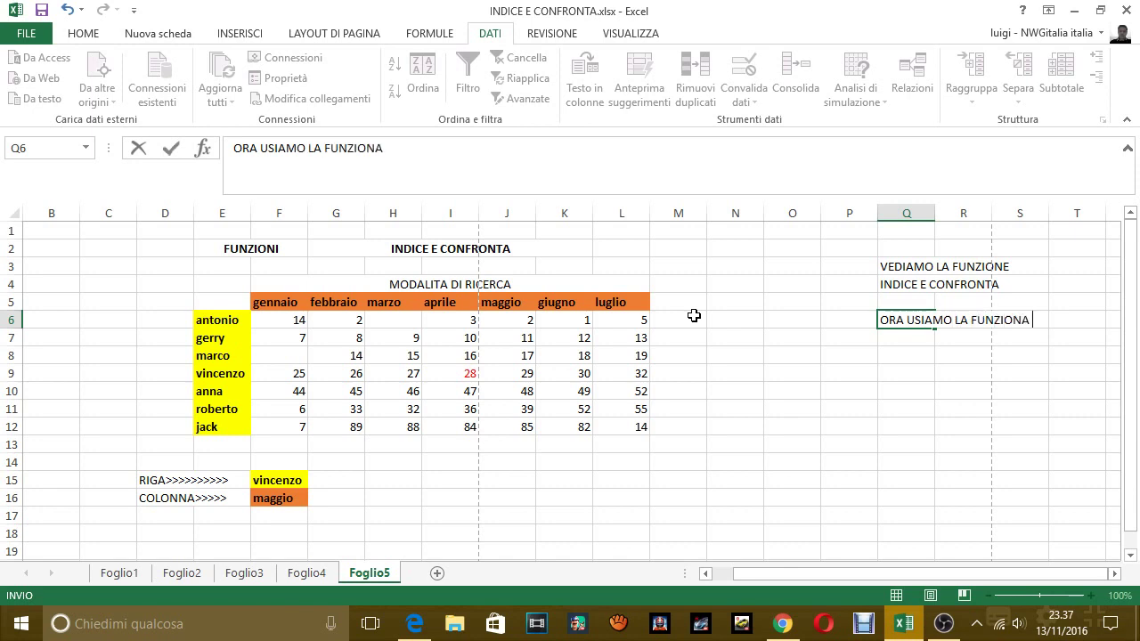
text(CONFRON)
text(TA)
key(Return)
text(PER TRO)
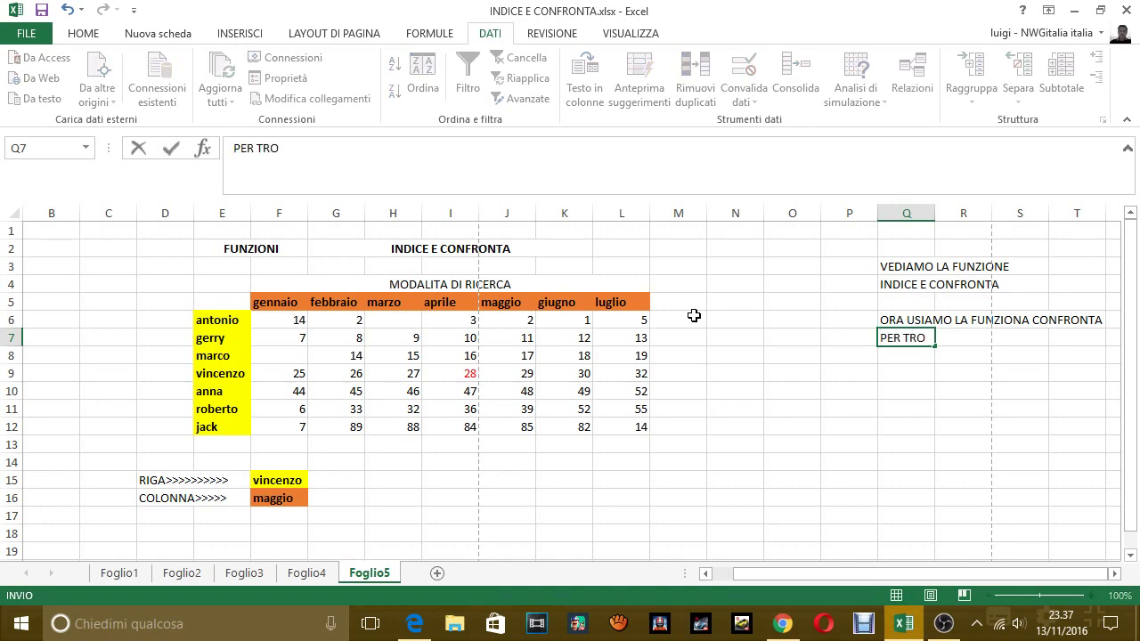
text(M)
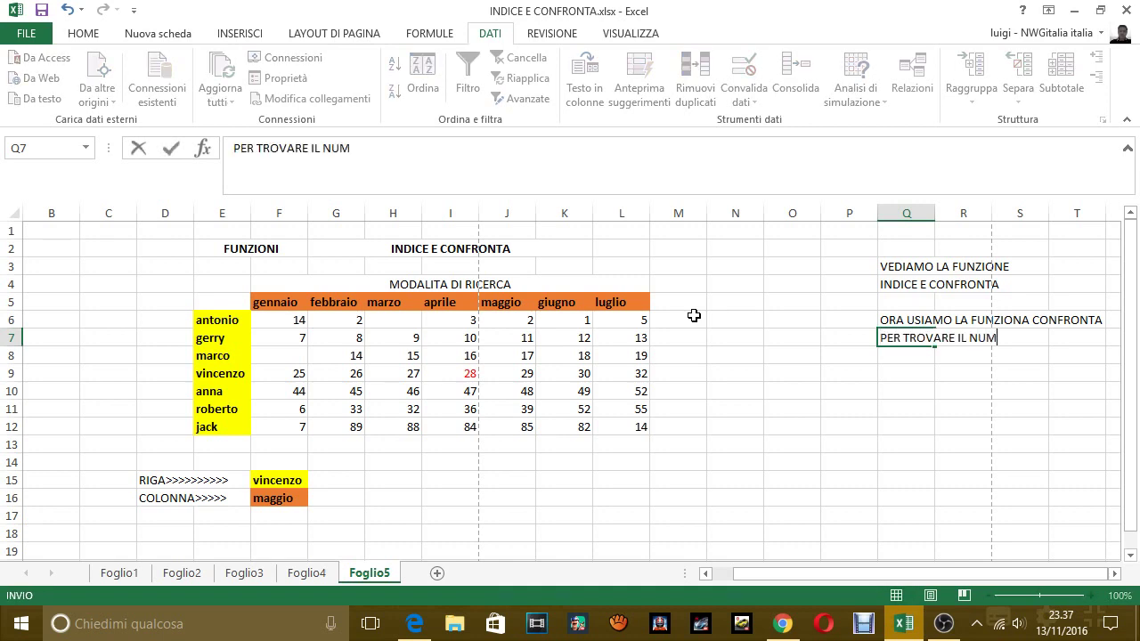
text(ERO DI RIGA)
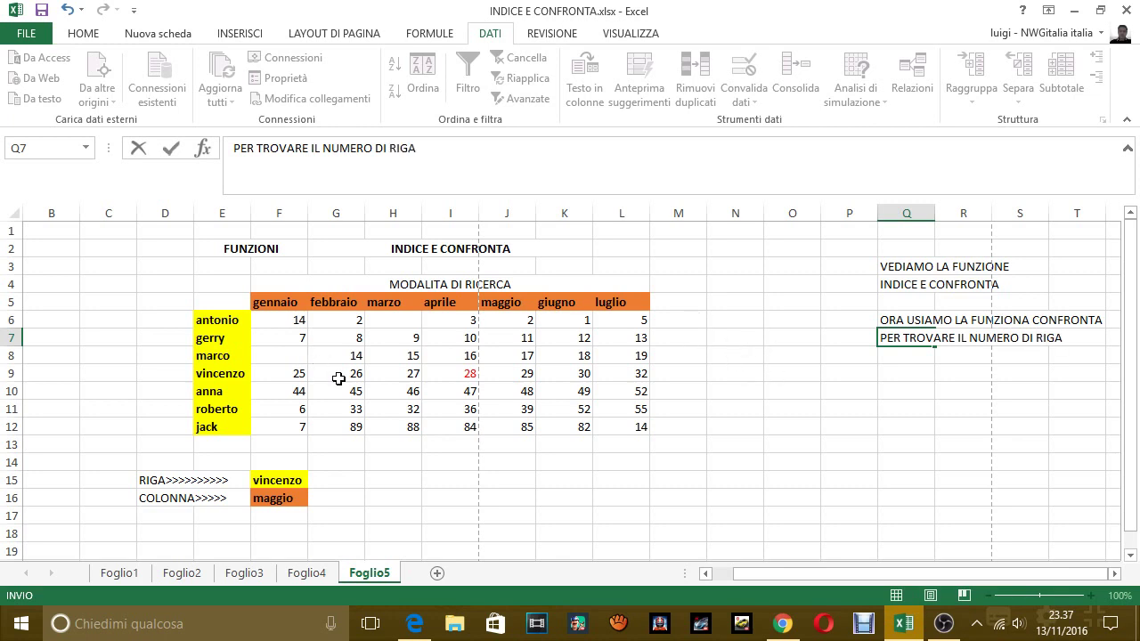
Step: Finish the Q7 note and enter trial numbers 1, 2, 3 in D6:D8 beside antonio, gerry, marco
click(158, 319)
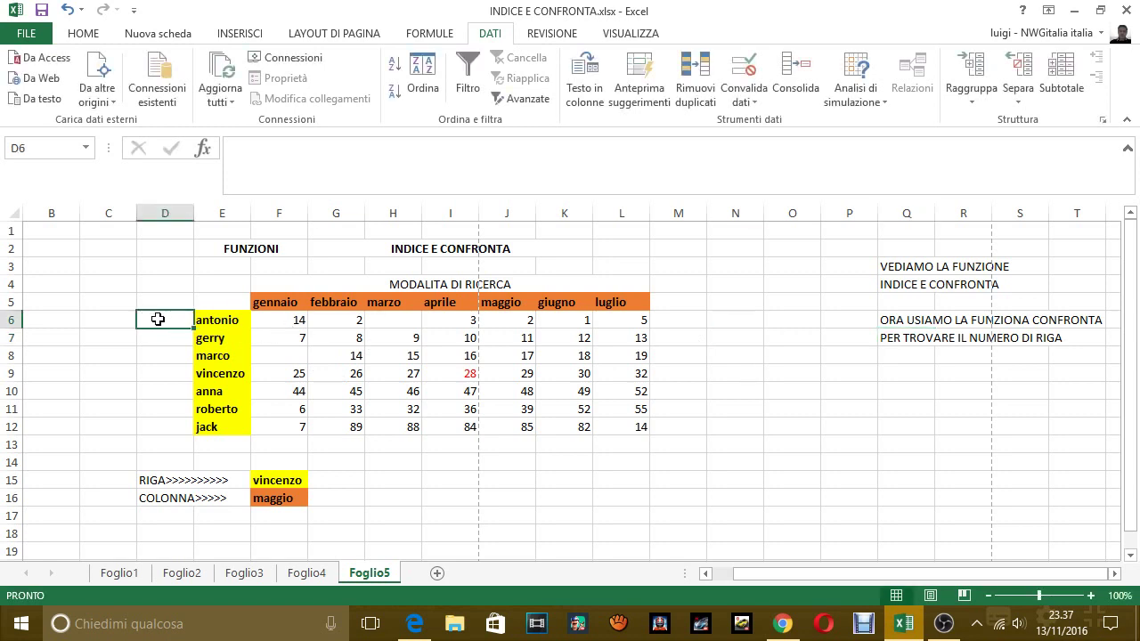
click(158, 339)
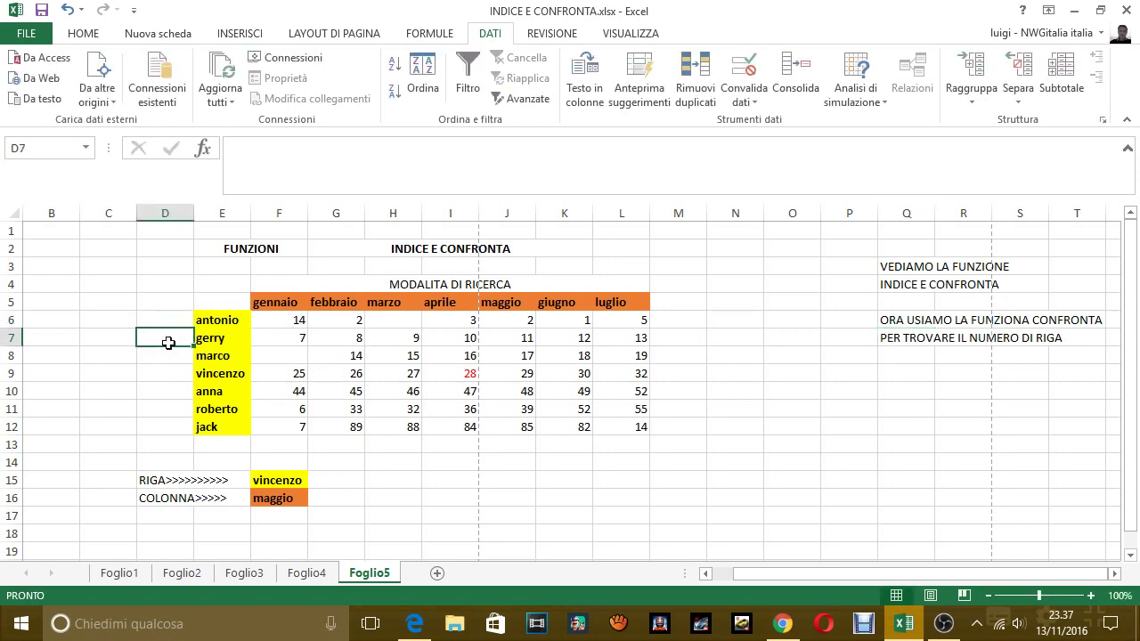
click(161, 321)
click(11, 320)
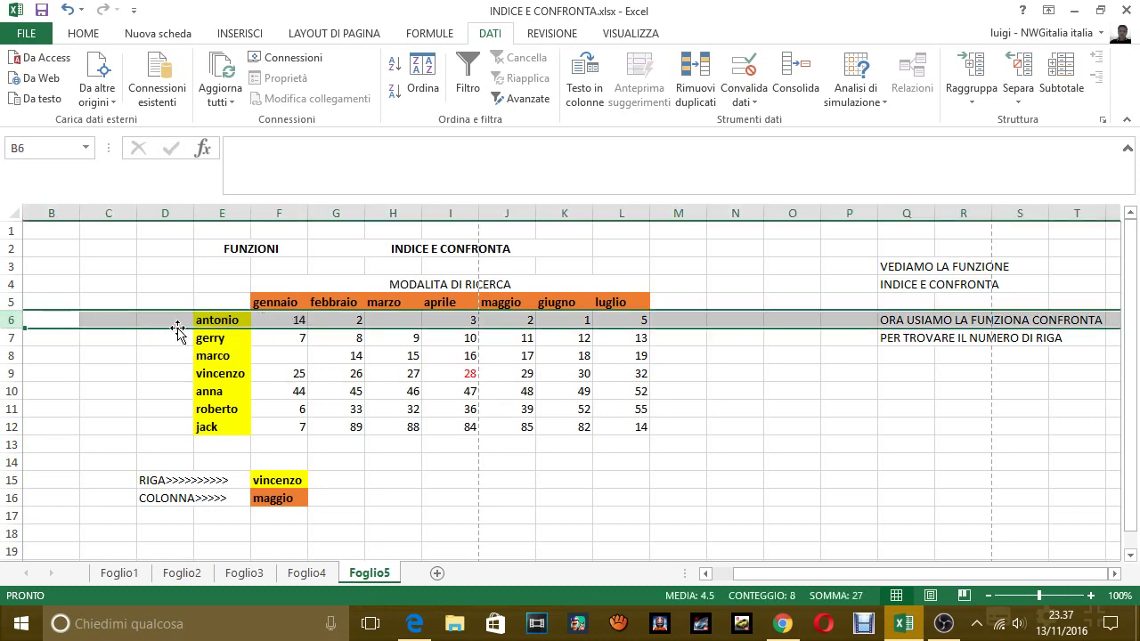
click(176, 286)
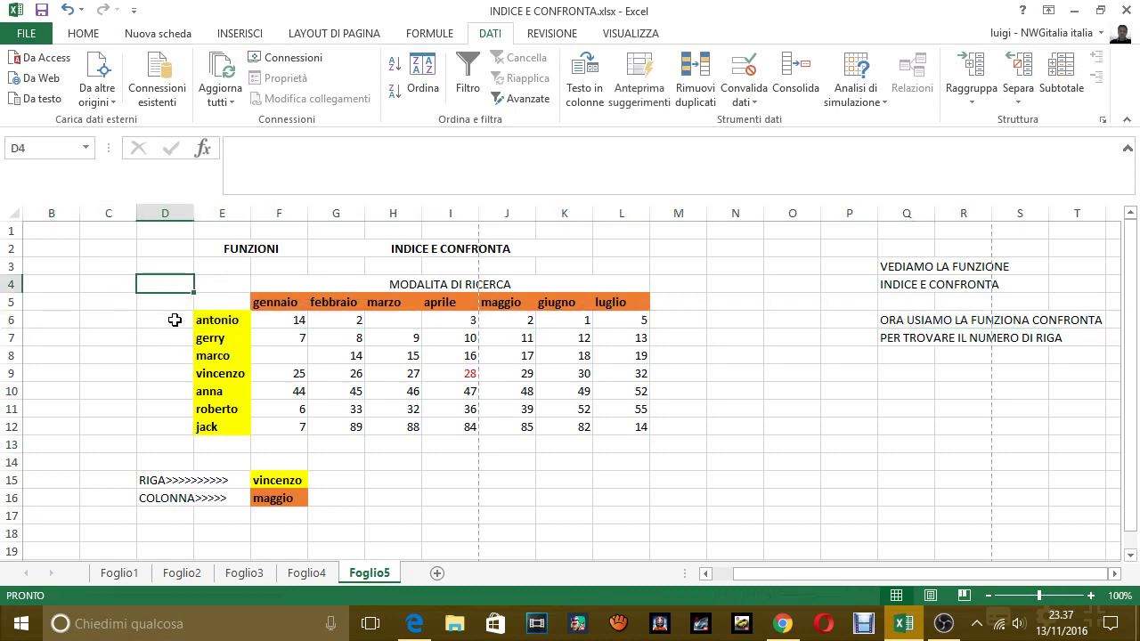
click(173, 322)
text(1)
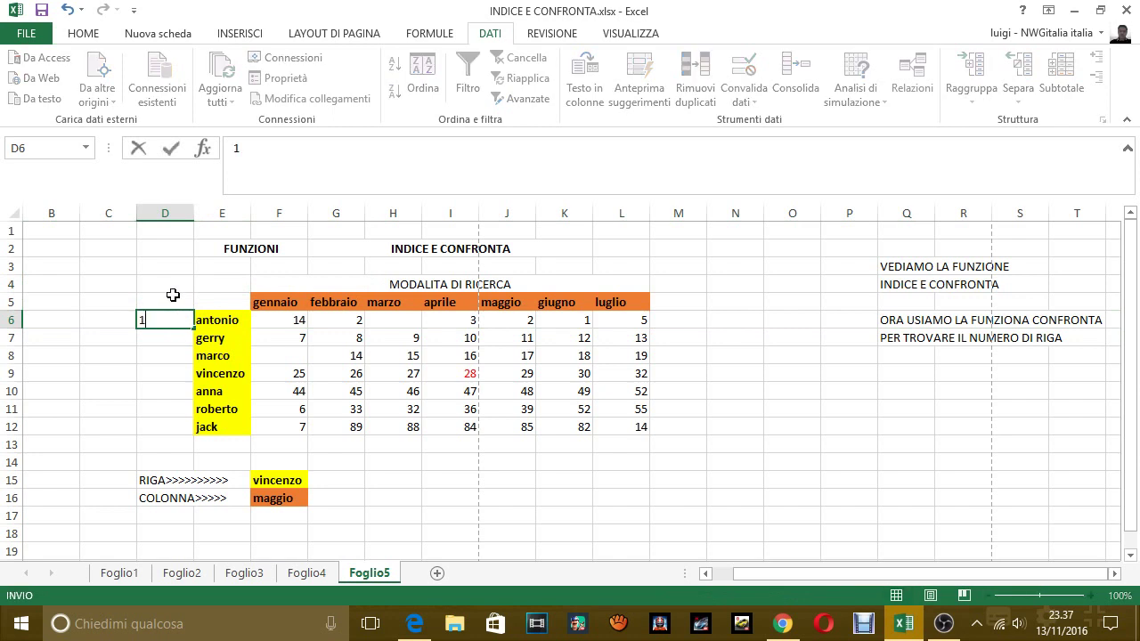
click(164, 337)
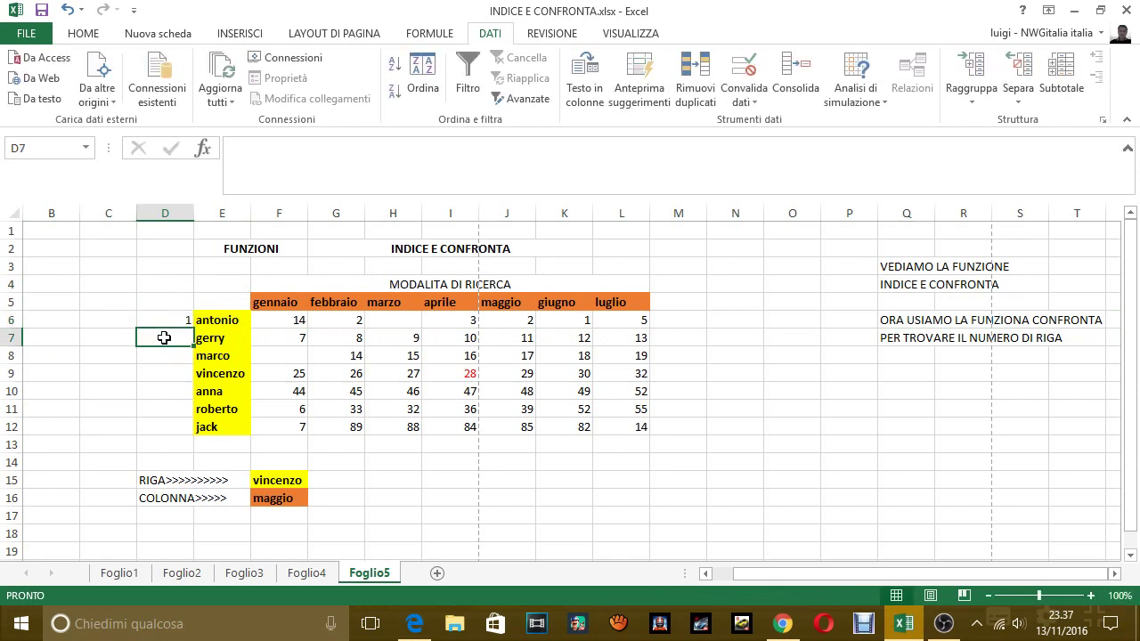
text(2)
click(178, 357)
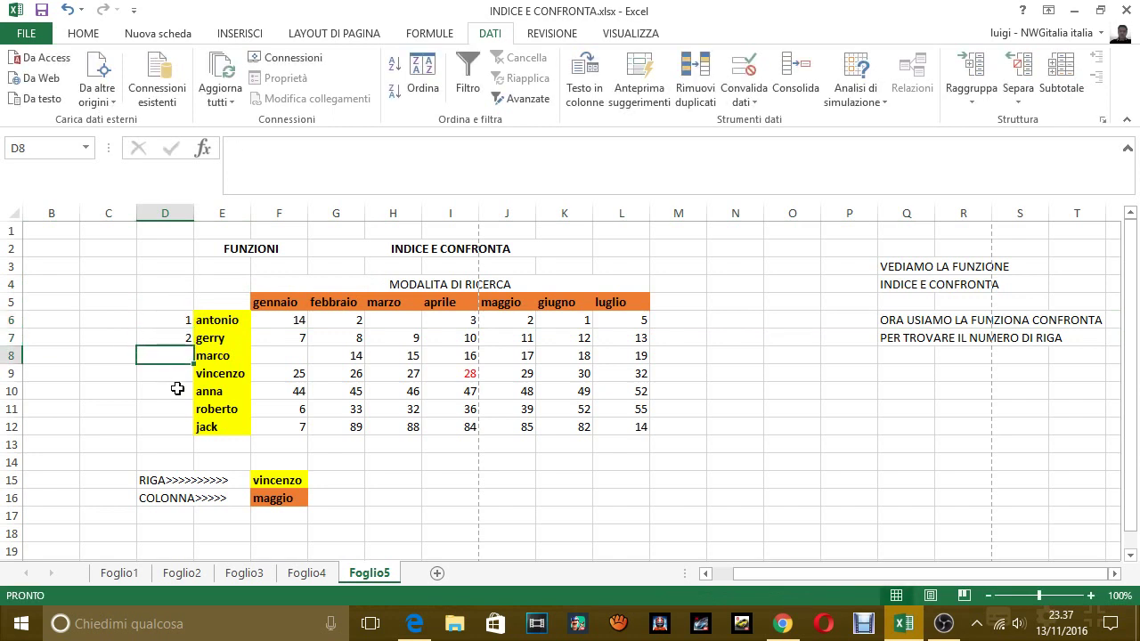
text(3)
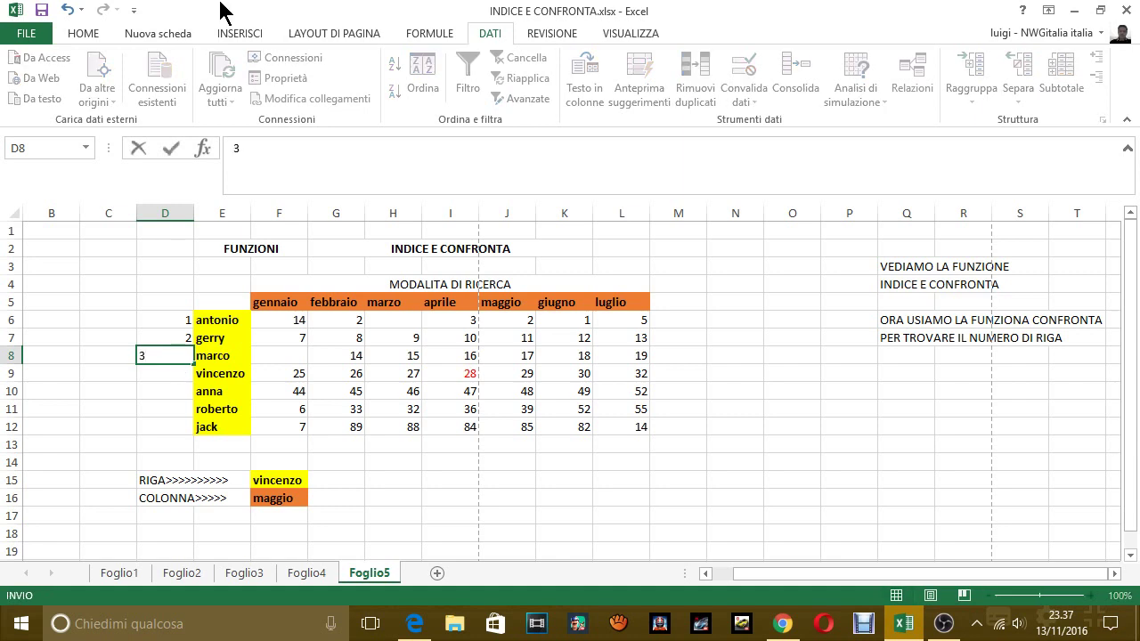
click(163, 301)
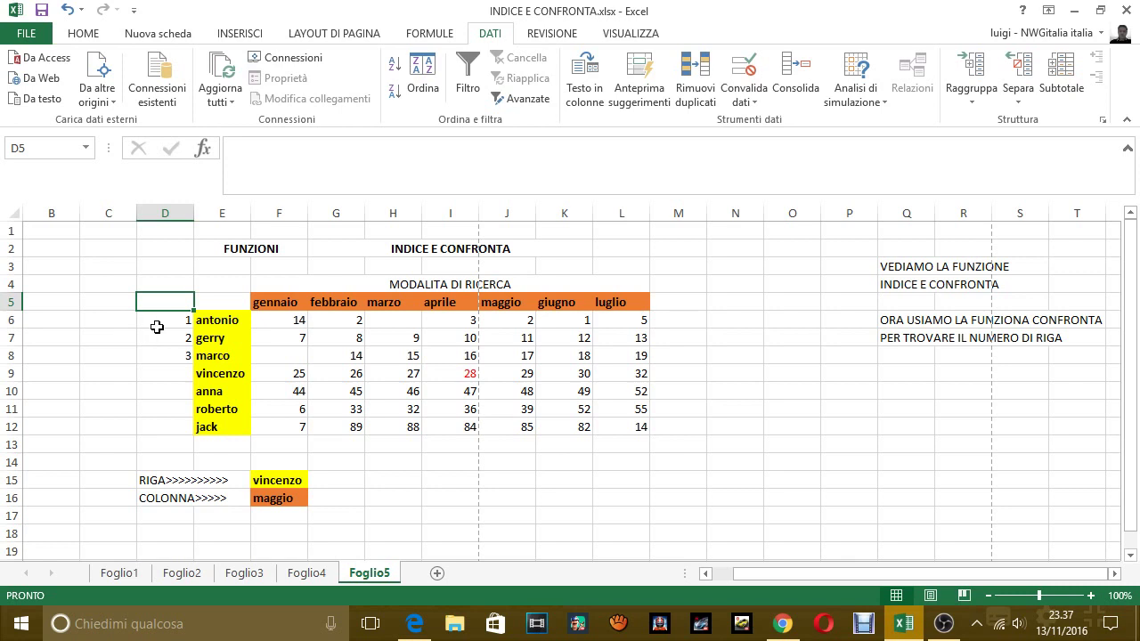
Step: Clear the trial numbers from D6, D7 and D8
click(157, 327)
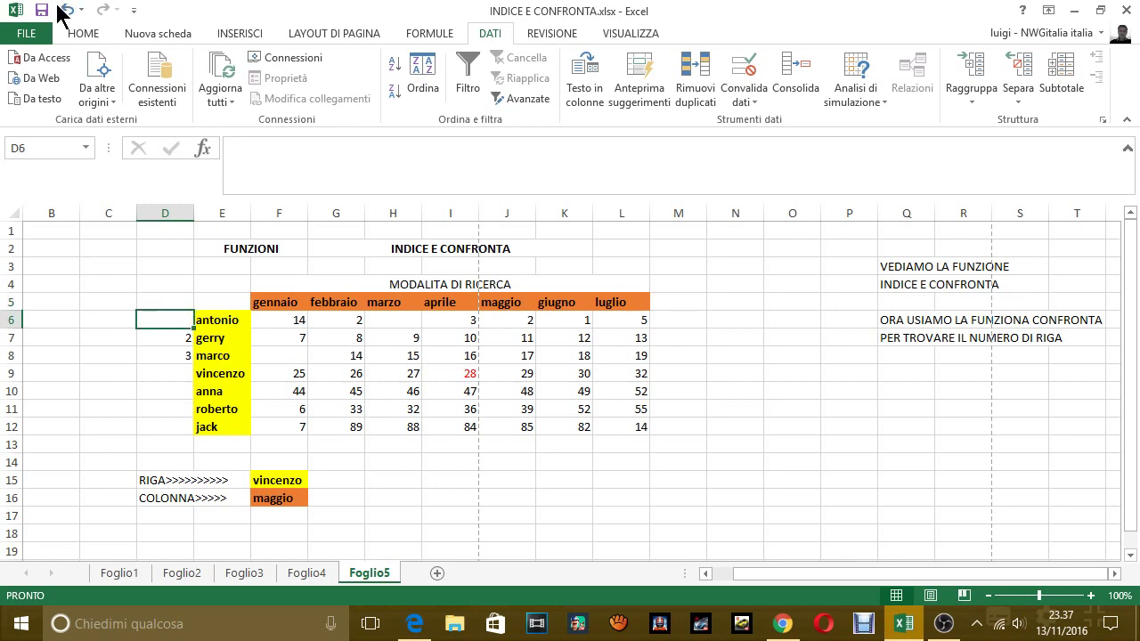
click(181, 338)
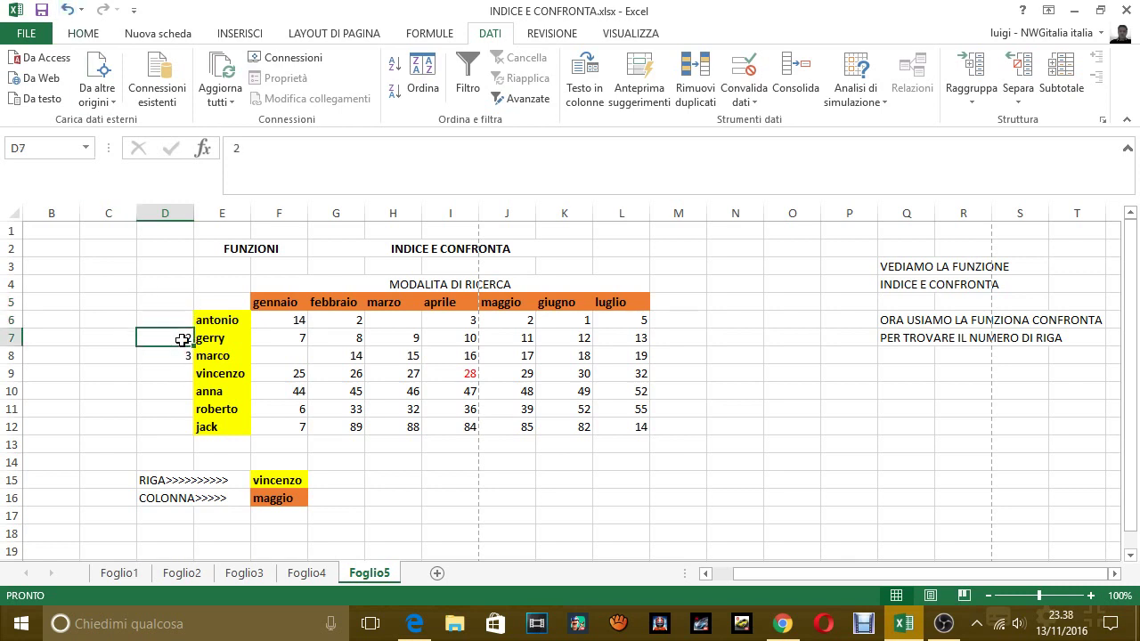
click(174, 359)
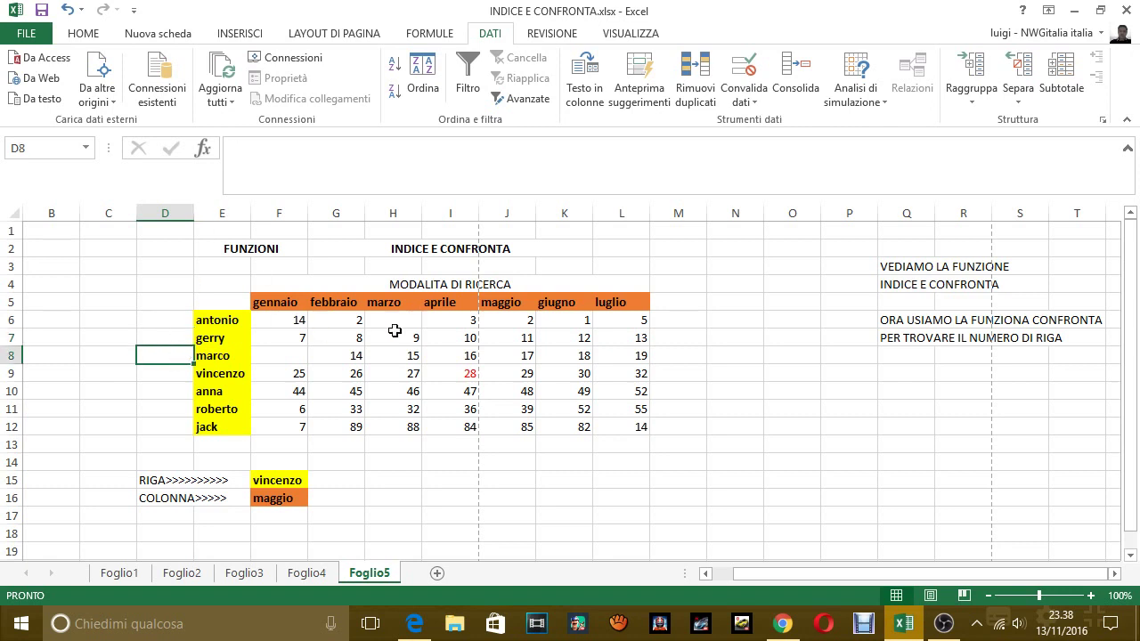
click(347, 481)
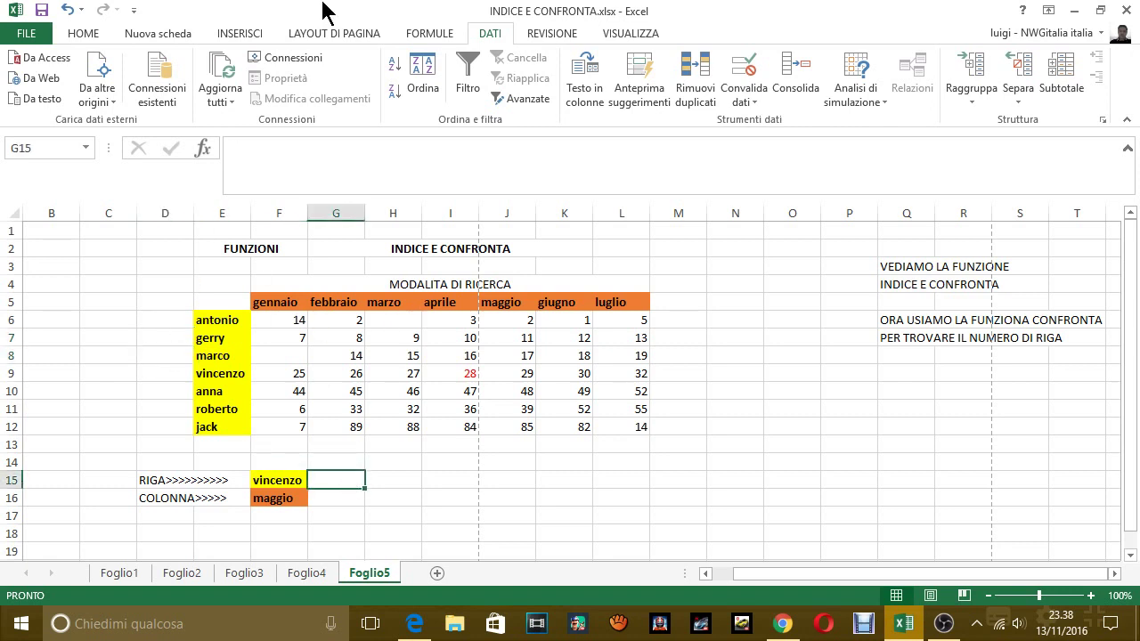
Step: Start =CONFRONTA in G15 using F15 as lookup value and F6:L12 as range, then remove that range
text(=CONF)
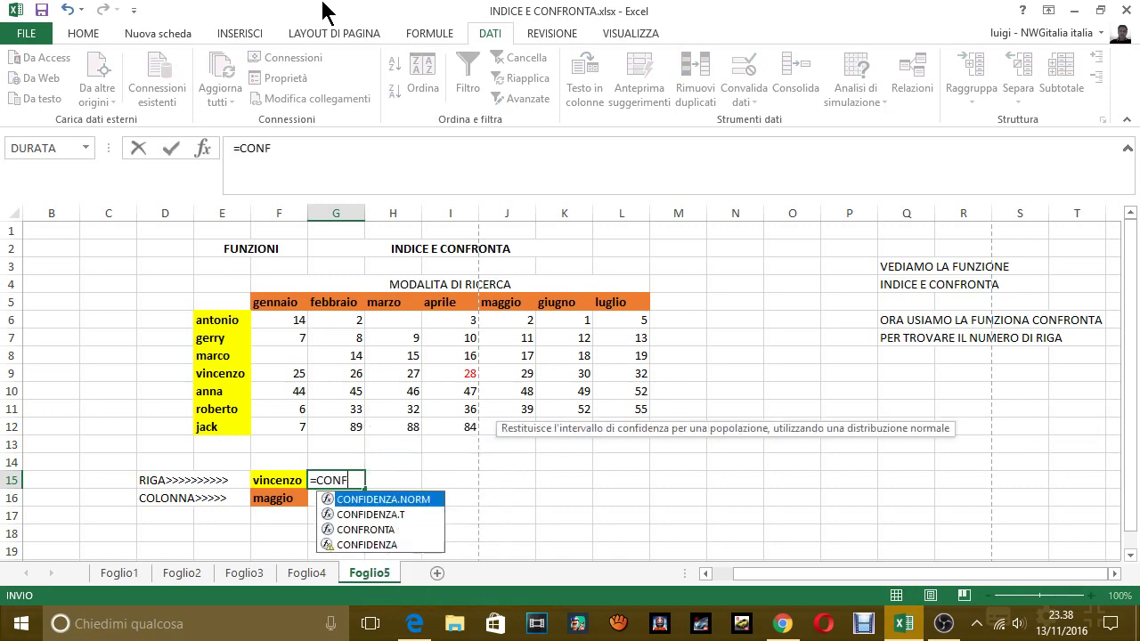
text(RONTA)
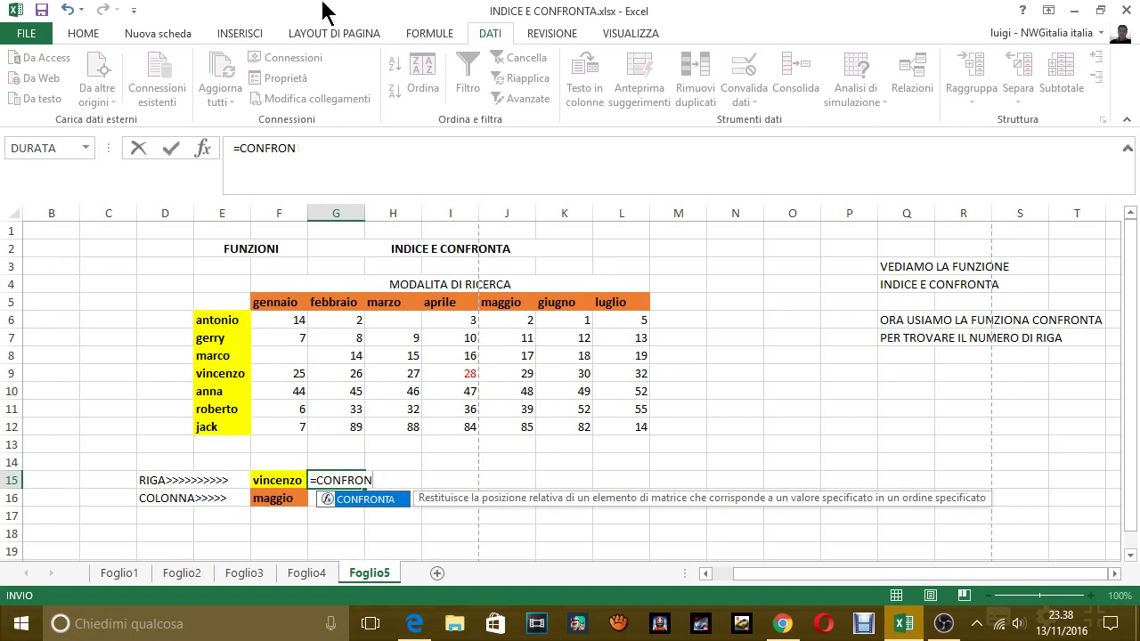
key(Tab)
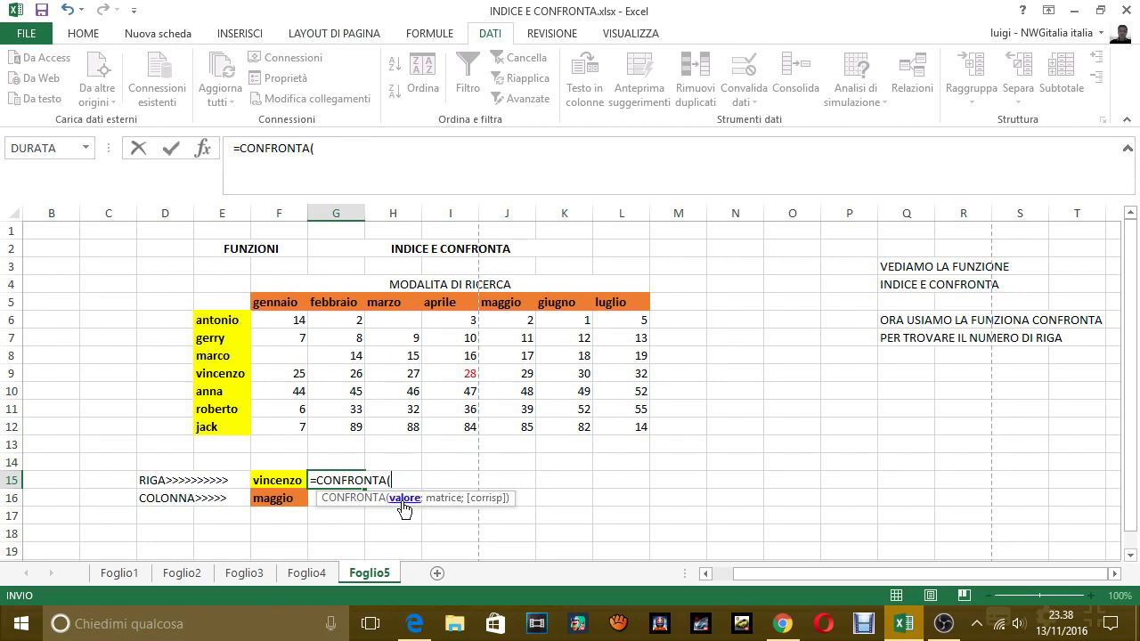
click(284, 481)
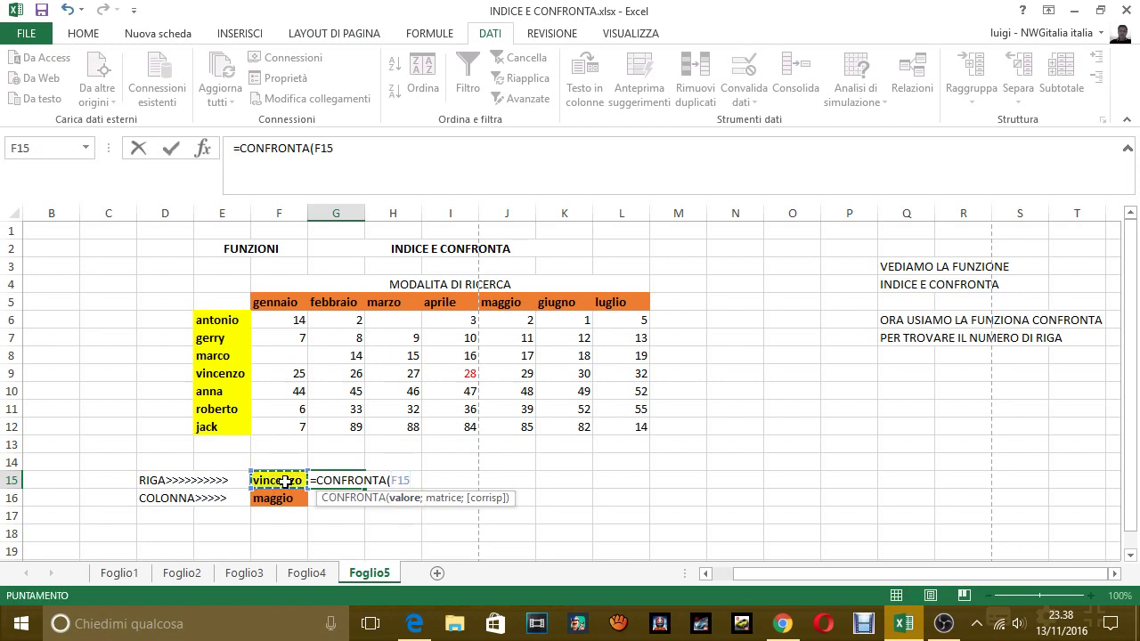
text(;)
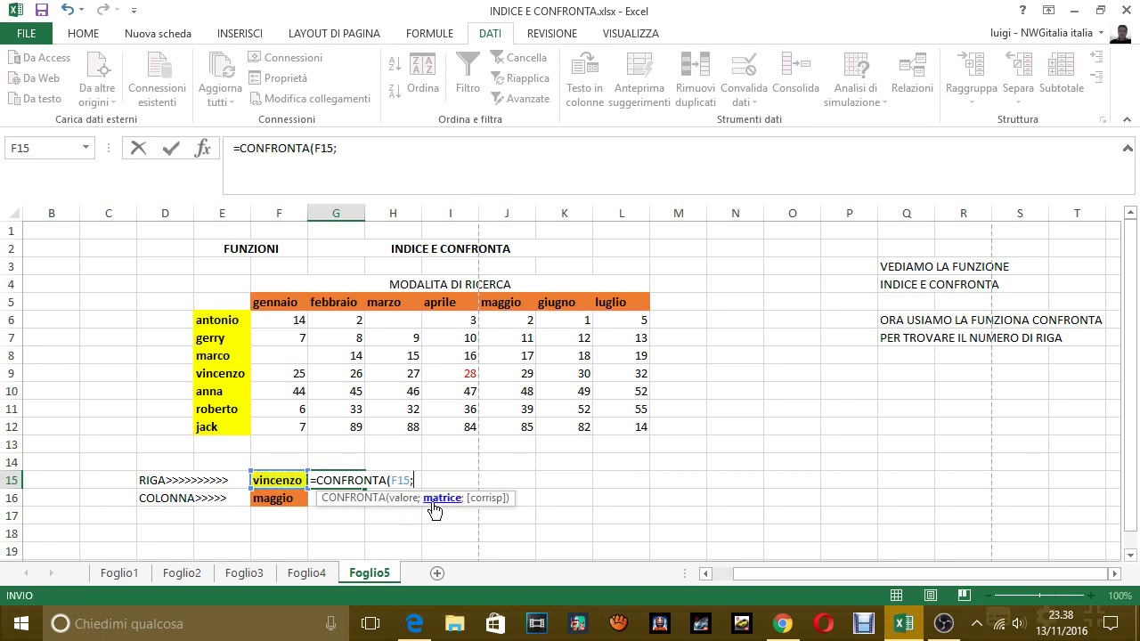
drag(636, 430, 295, 324)
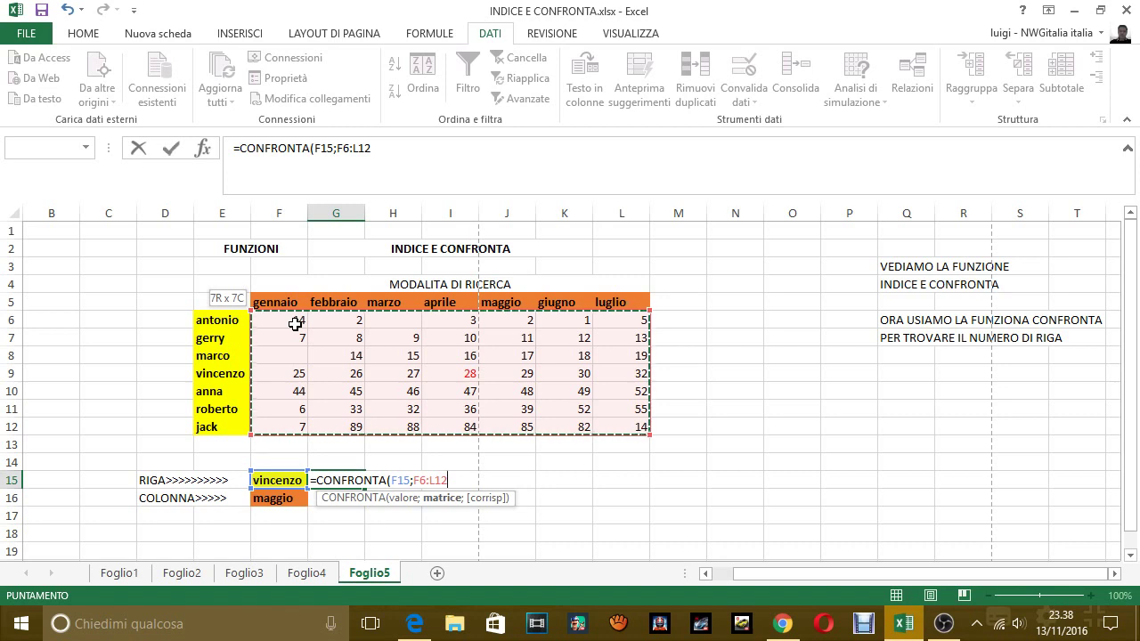
drag(295, 324, 292, 325)
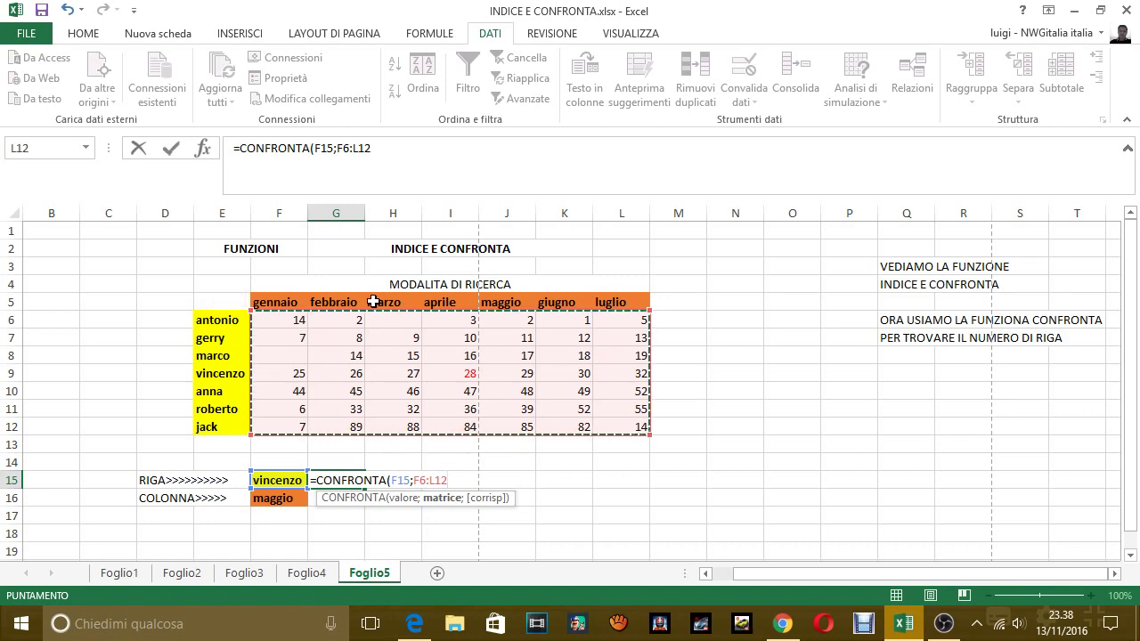
text(;)
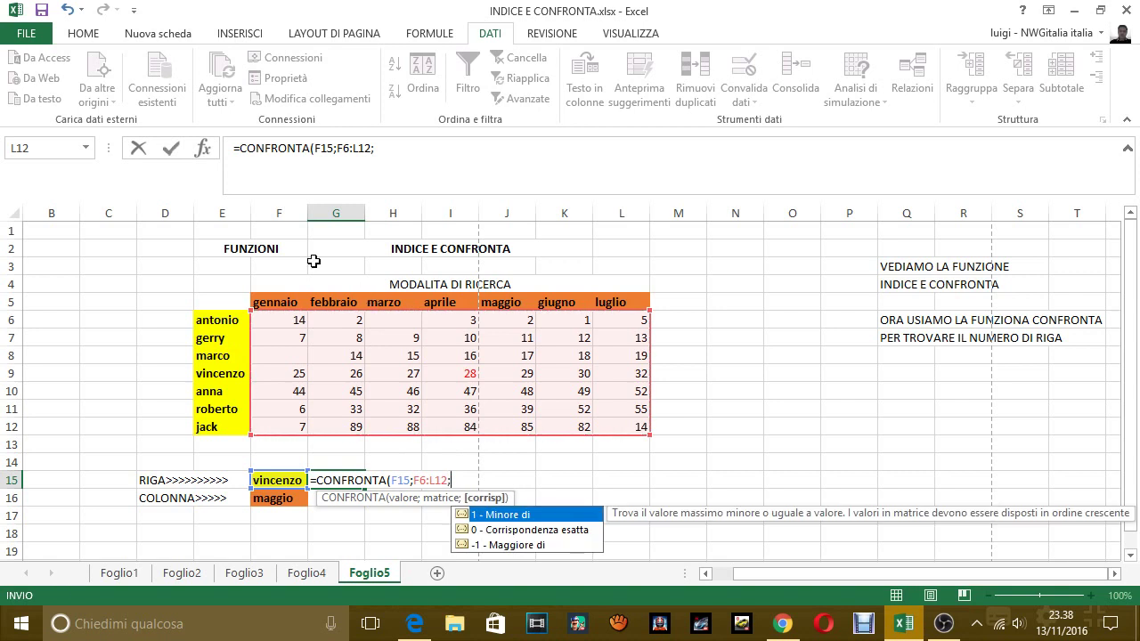
key(Down)
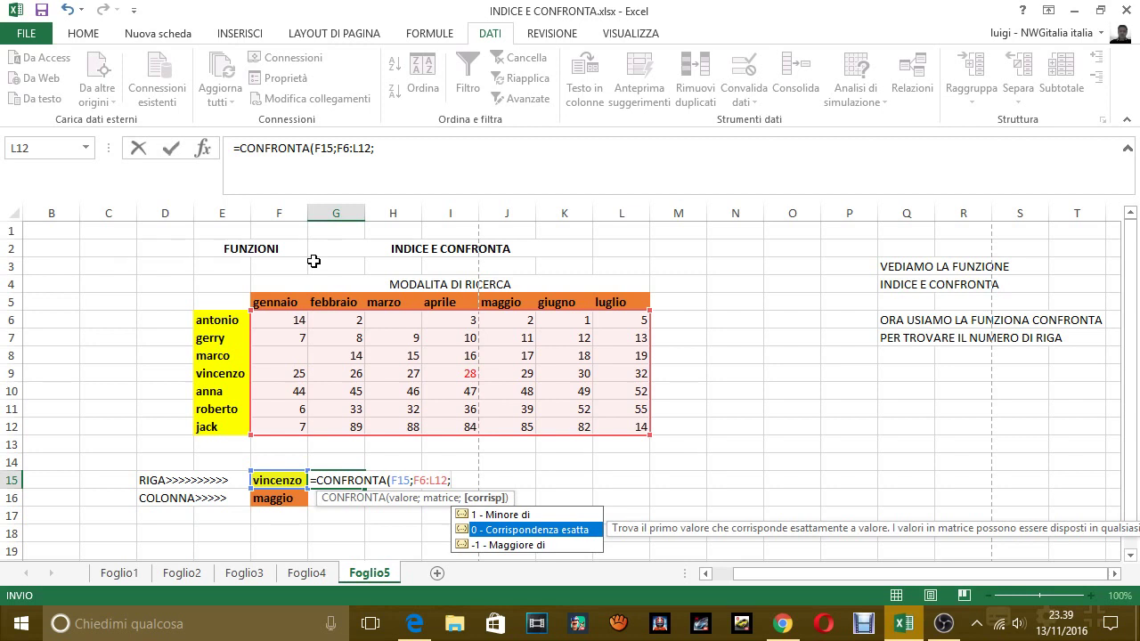
key(BackSpace)
Step: Complete G15 as =CONFRONTA(F15;E6:E12) with exact match, returning 4
key(BackSpace)
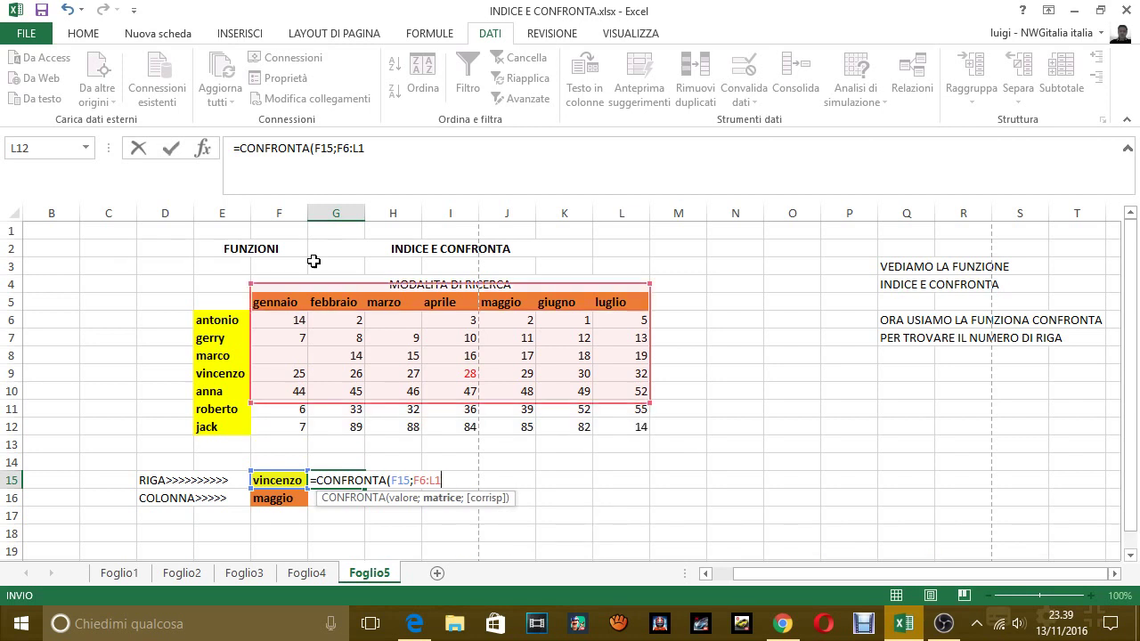
key(BackSpace)
key(BackSpace)
key(BackSpace)
key(BackSpace)
key(BackSpace)
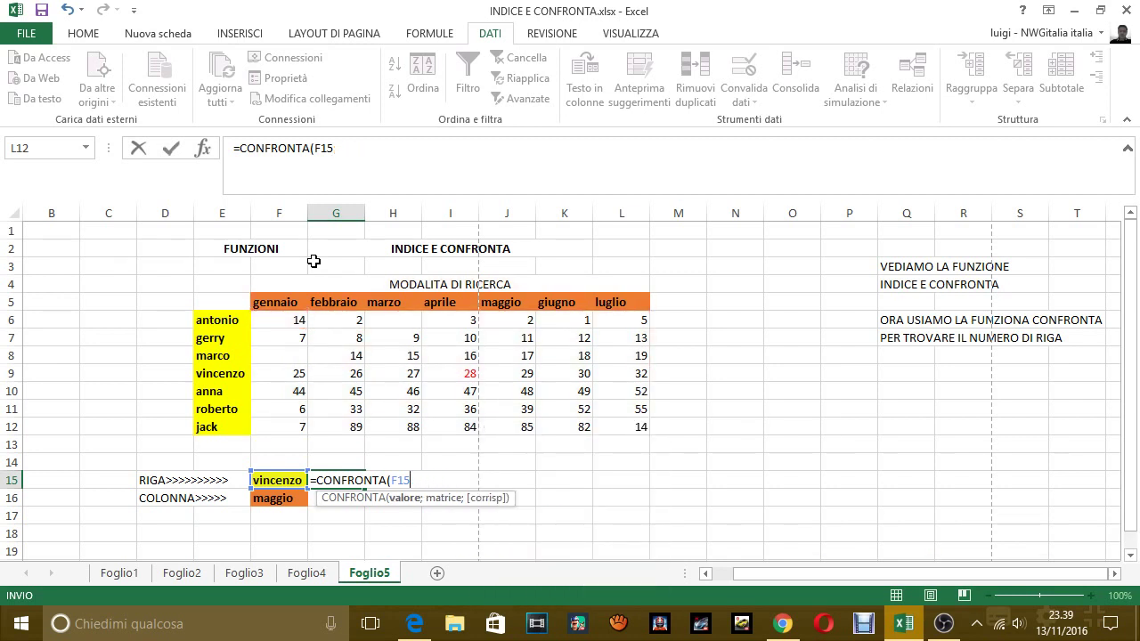
text(;)
drag(223, 320, 220, 423)
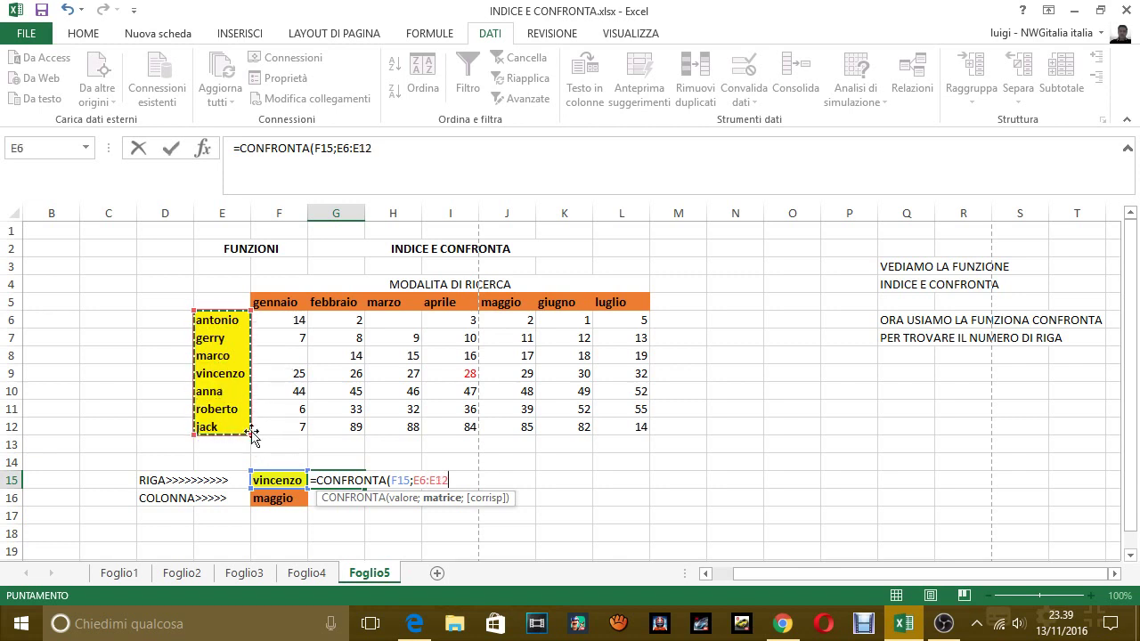
text(;)
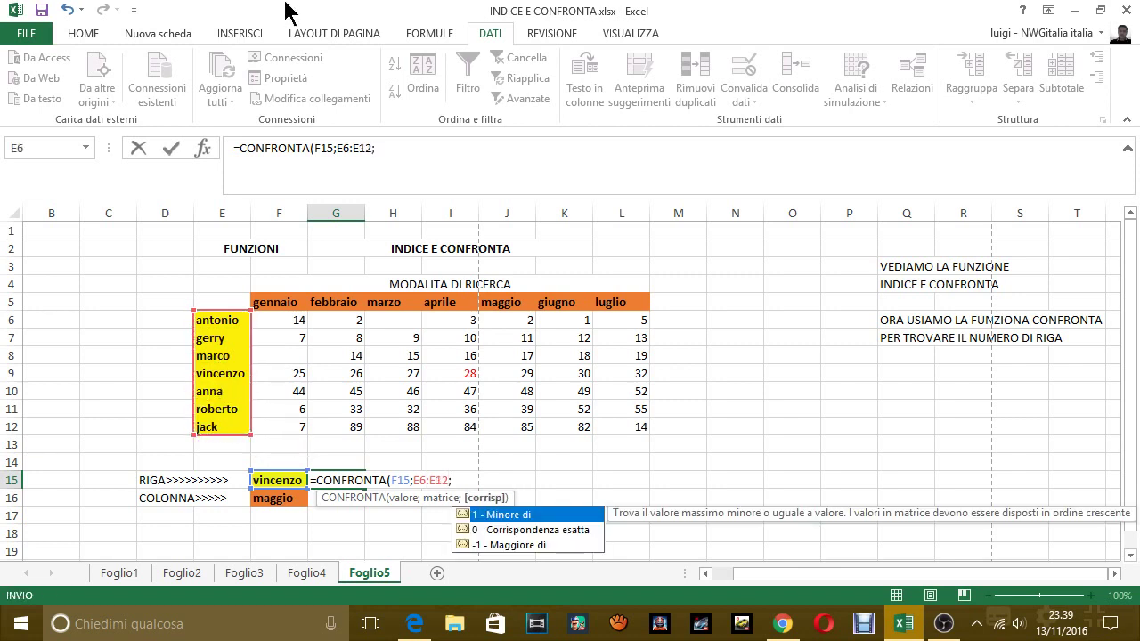
key(Down)
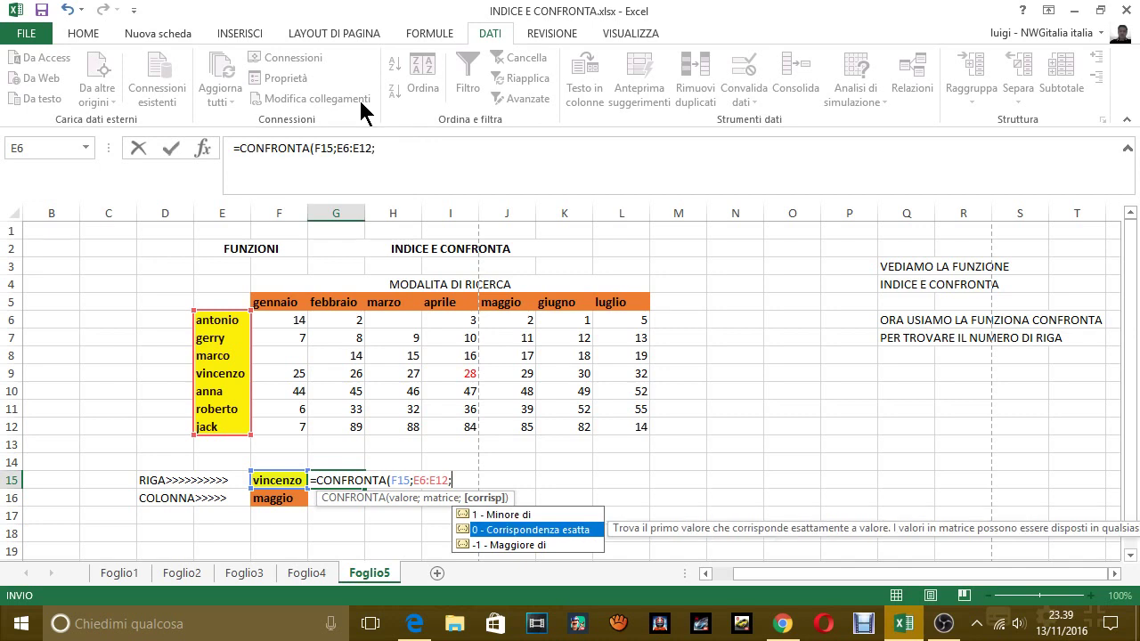
key(Tab)
key(Return)
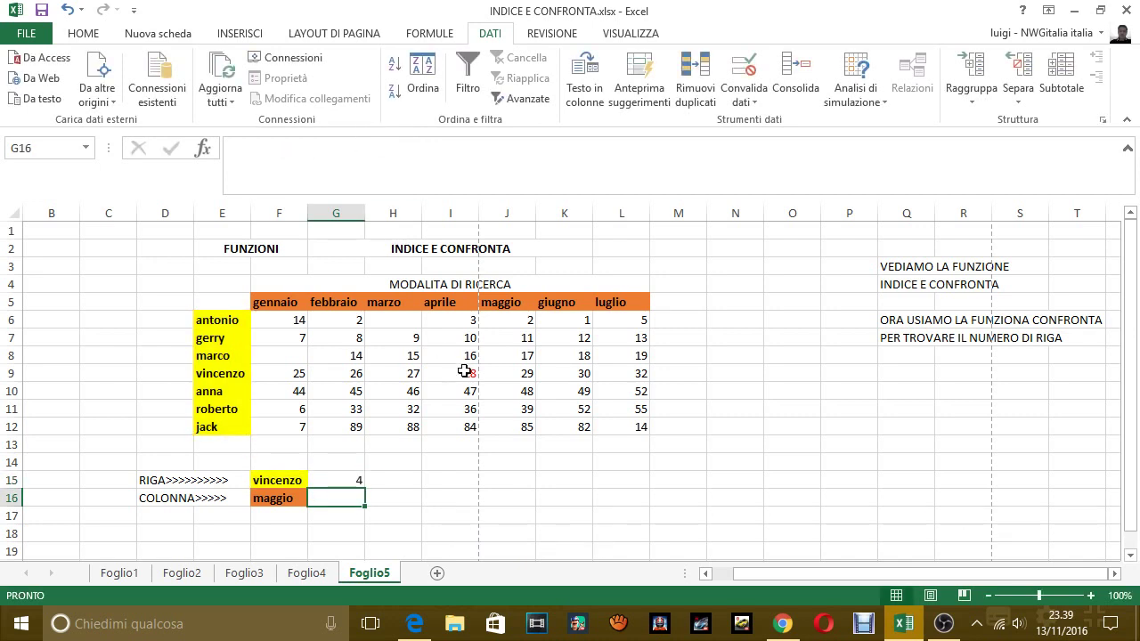
click(351, 481)
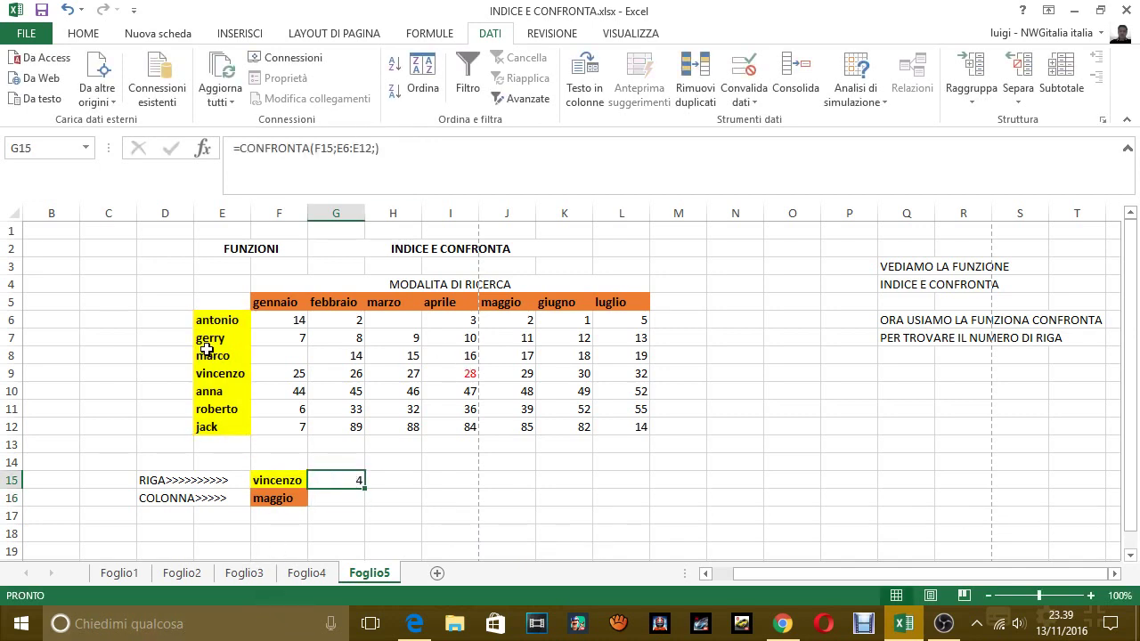
Step: Enter row numbers 4, 5, 6, 7 in D9:D12 beside vincenzo, anna, roberto and jack
click(165, 320)
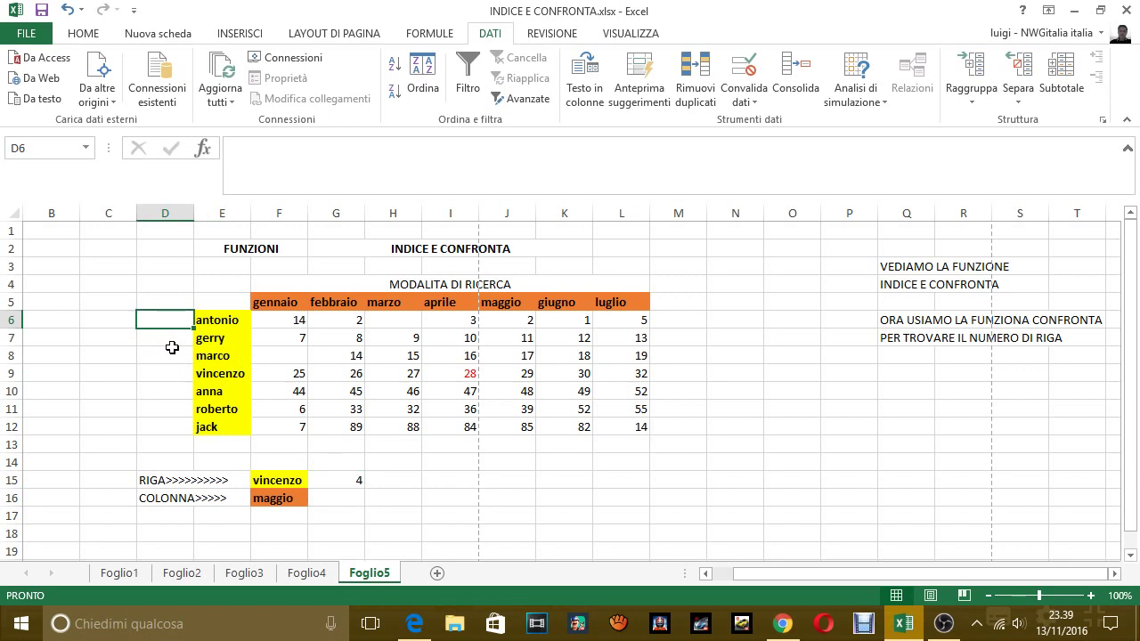
click(172, 347)
click(177, 374)
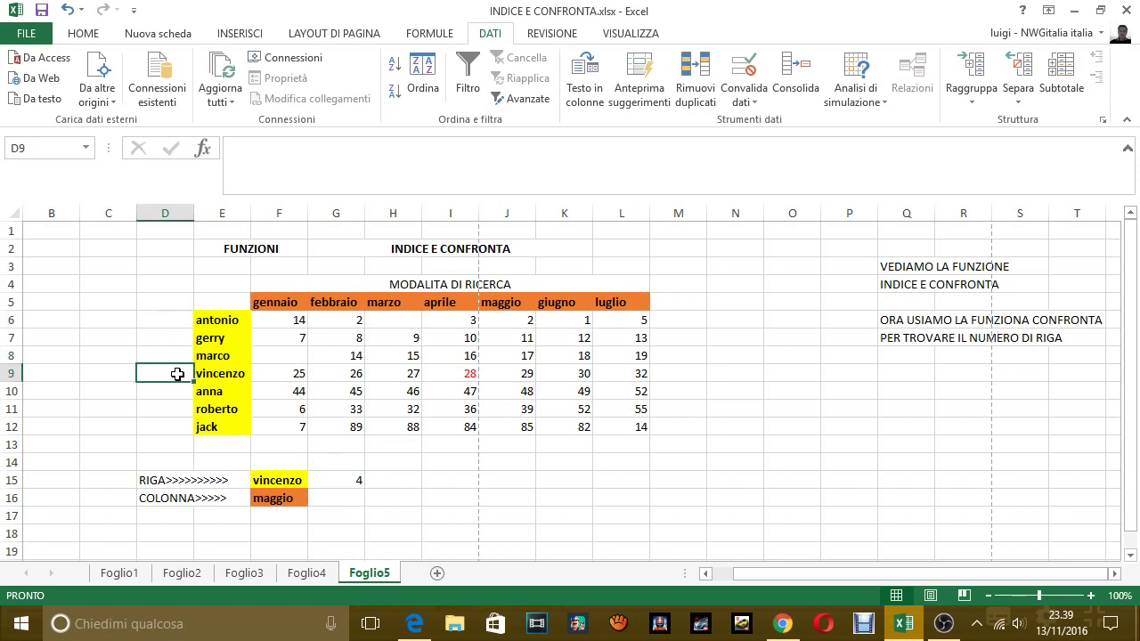
text(4)
click(172, 399)
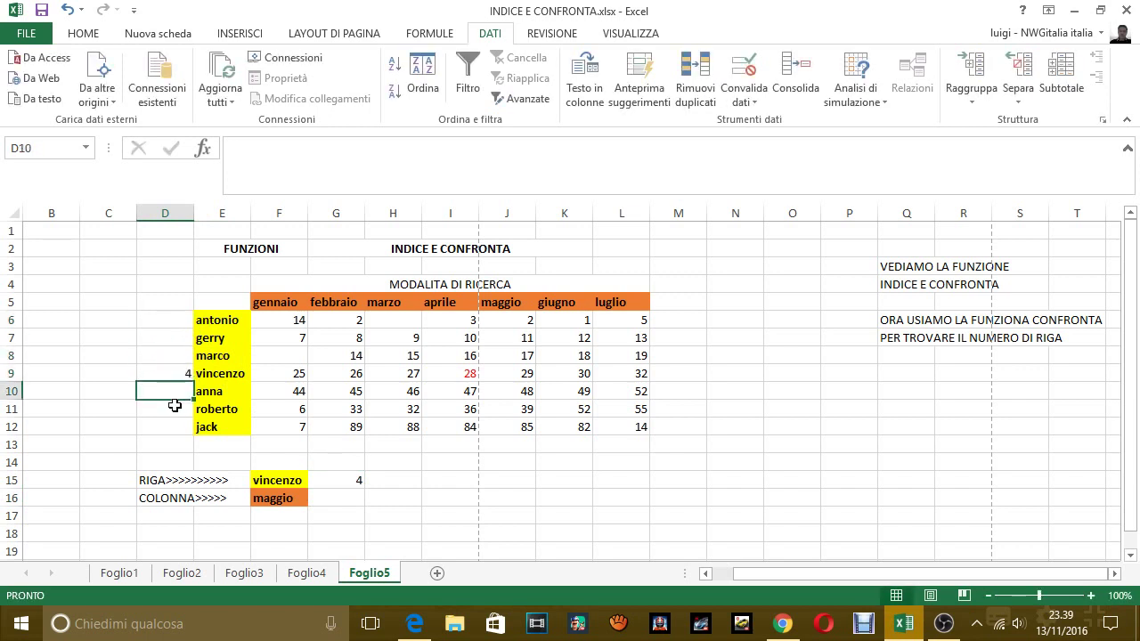
text(5)
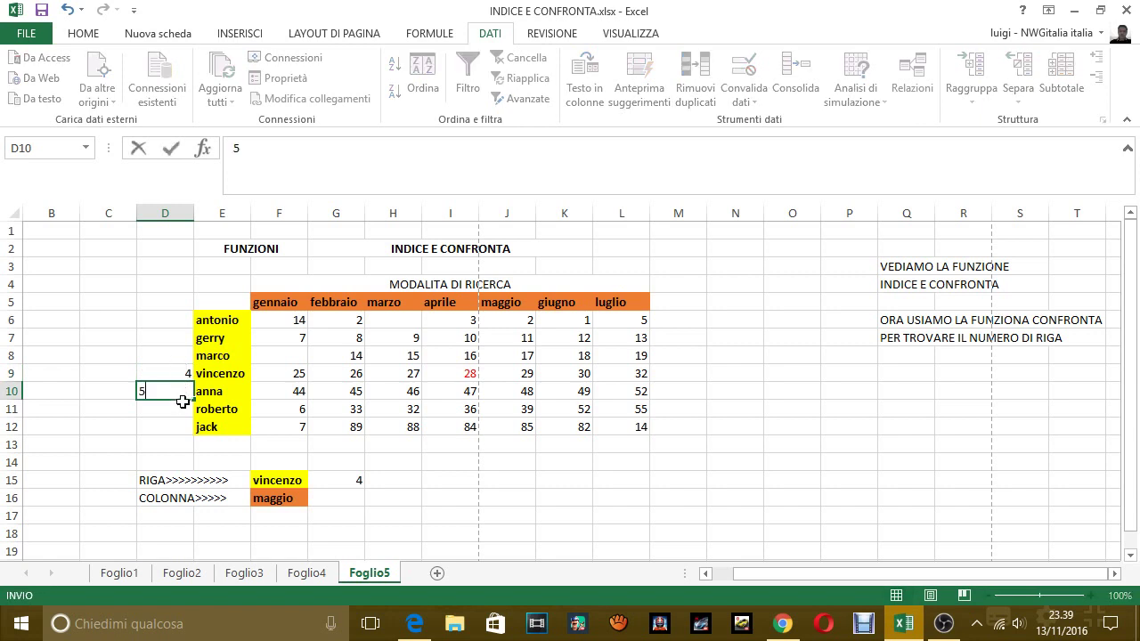
click(174, 411)
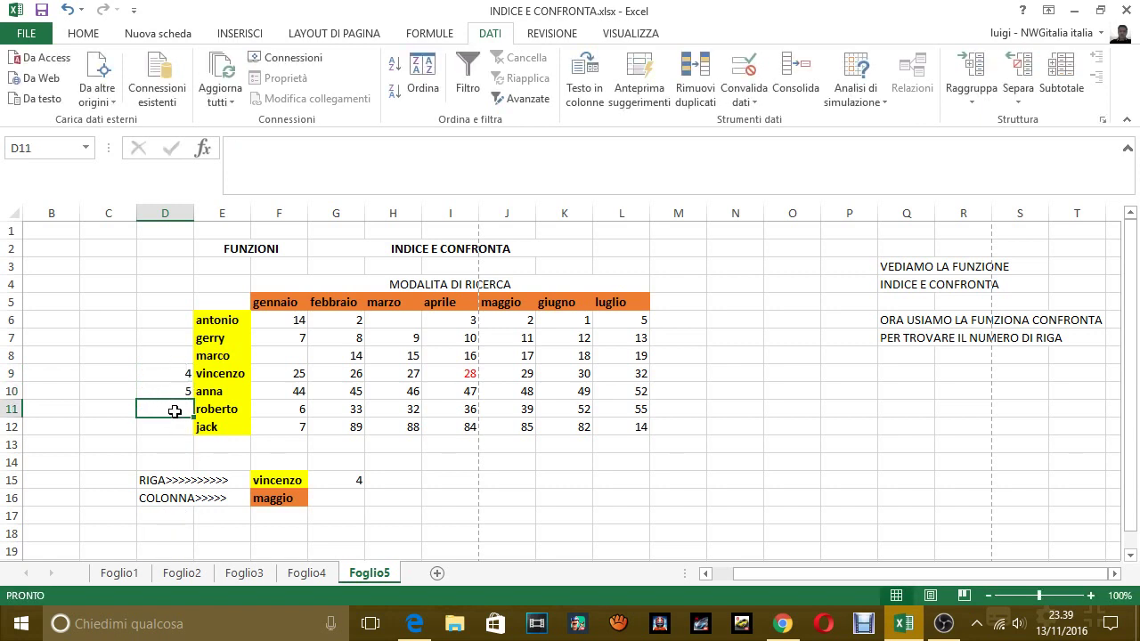
text(6)
click(176, 429)
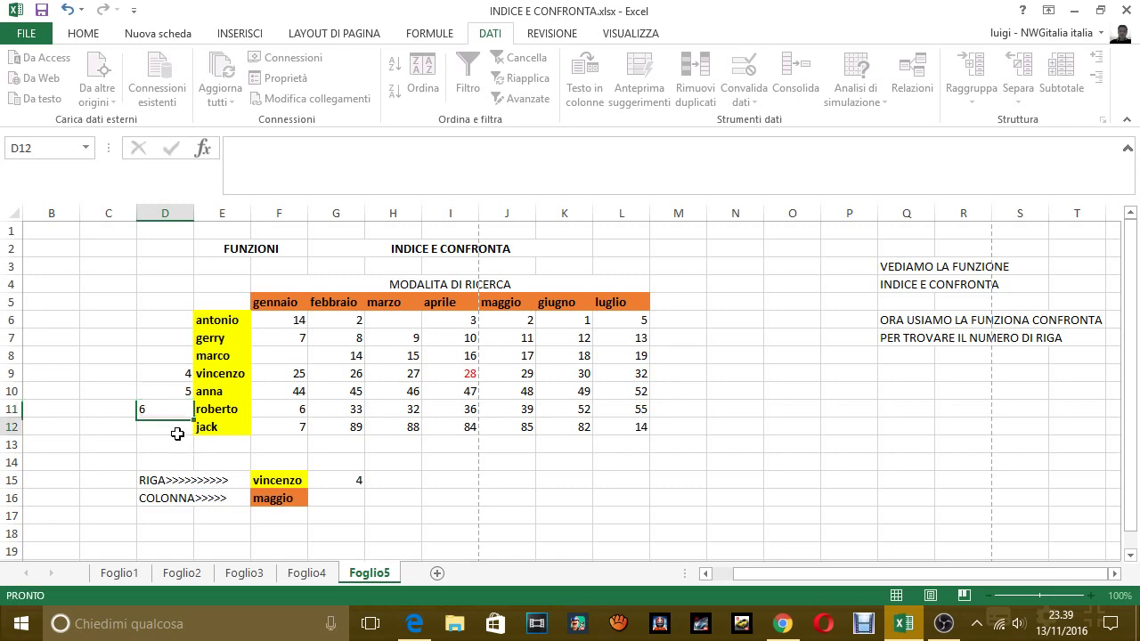
text(7)
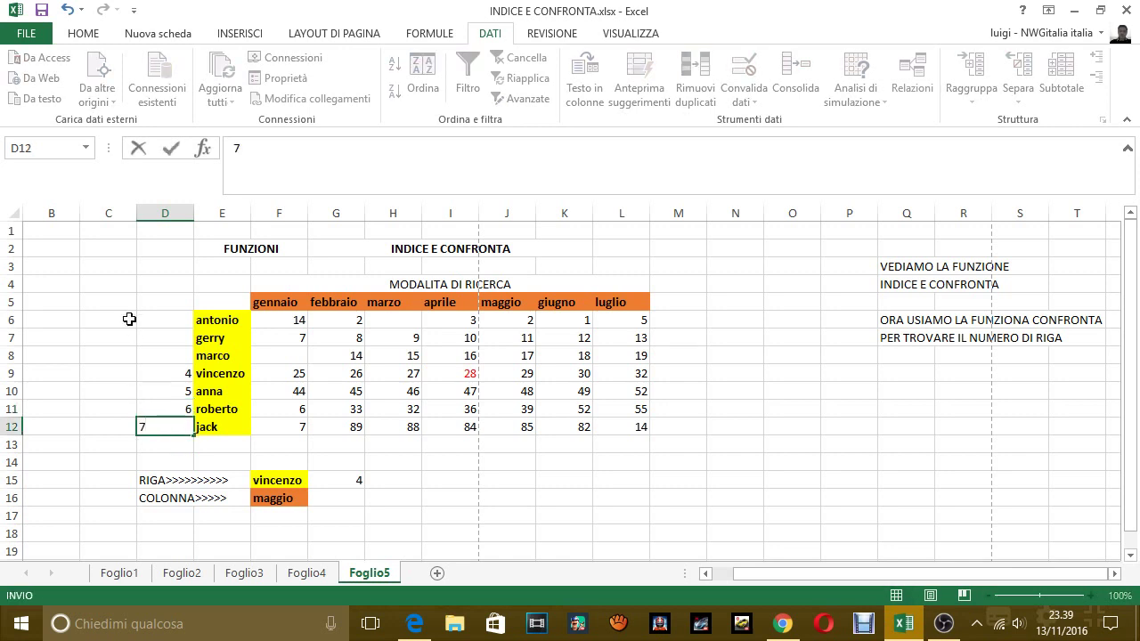
click(177, 324)
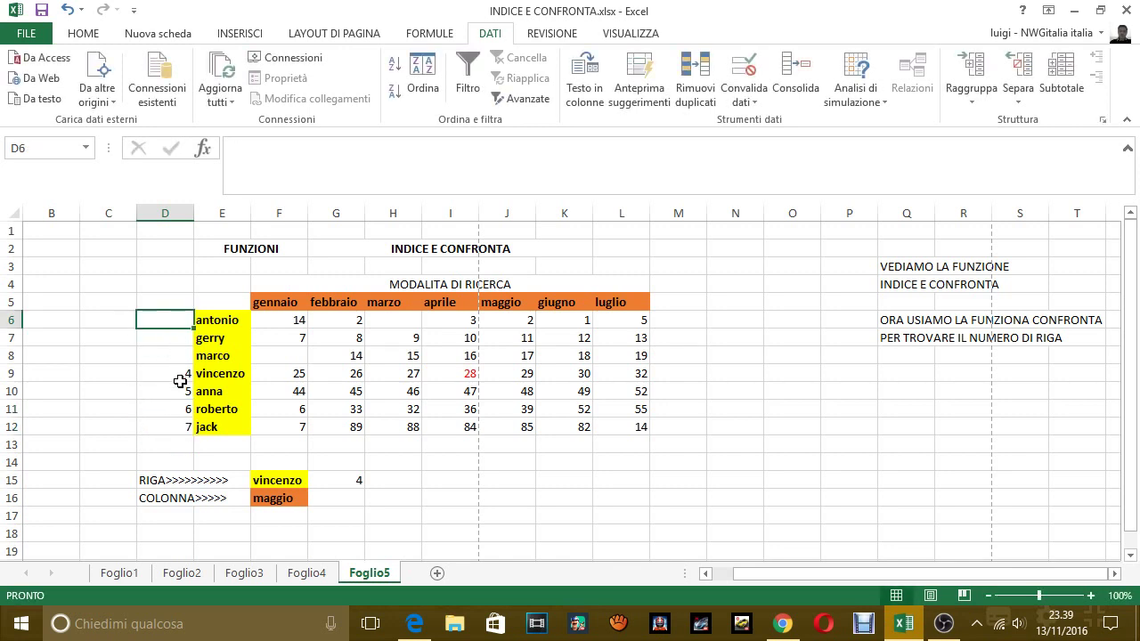
Step: Switch the F15 lookup name from anna to gerry so G15 returns 2, then select D6
click(272, 496)
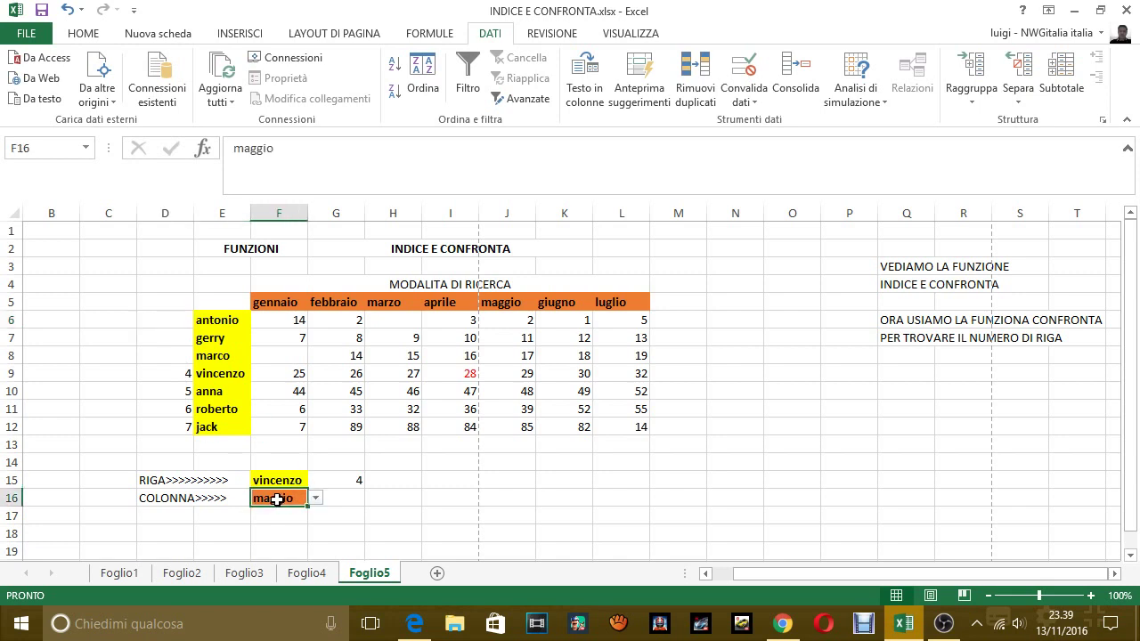
click(276, 482)
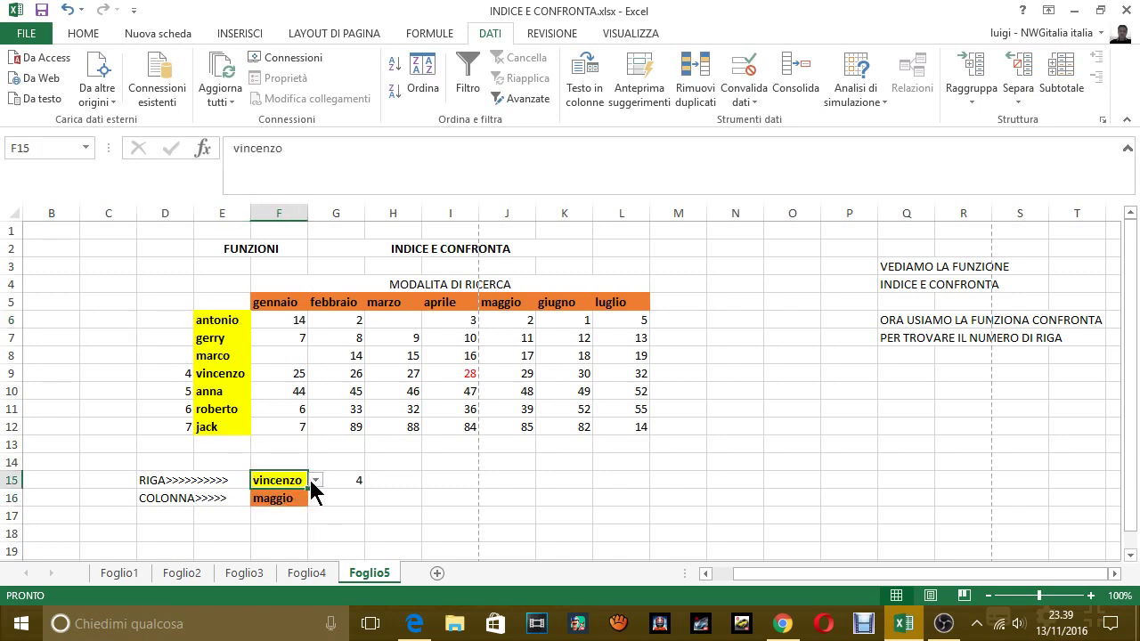
click(315, 481)
click(301, 541)
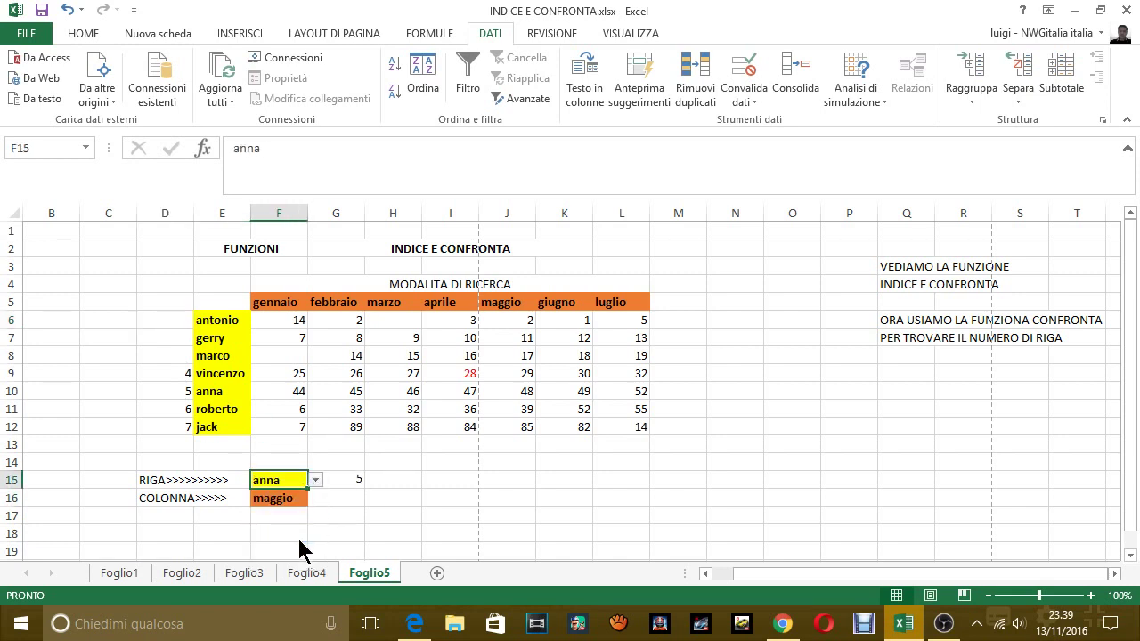
click(315, 480)
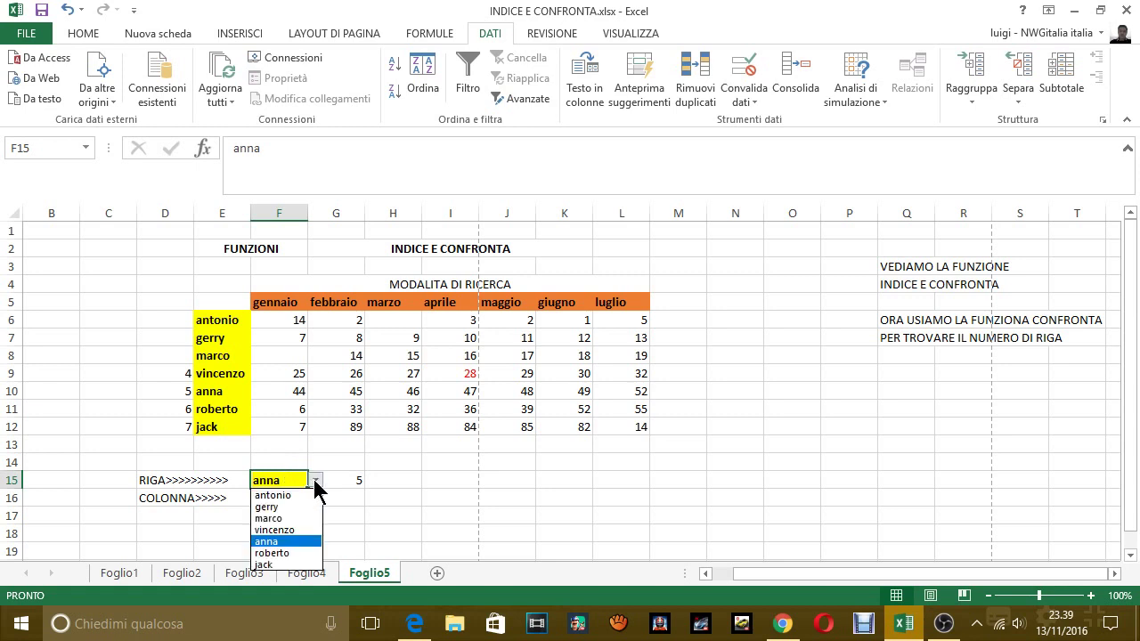
click(276, 507)
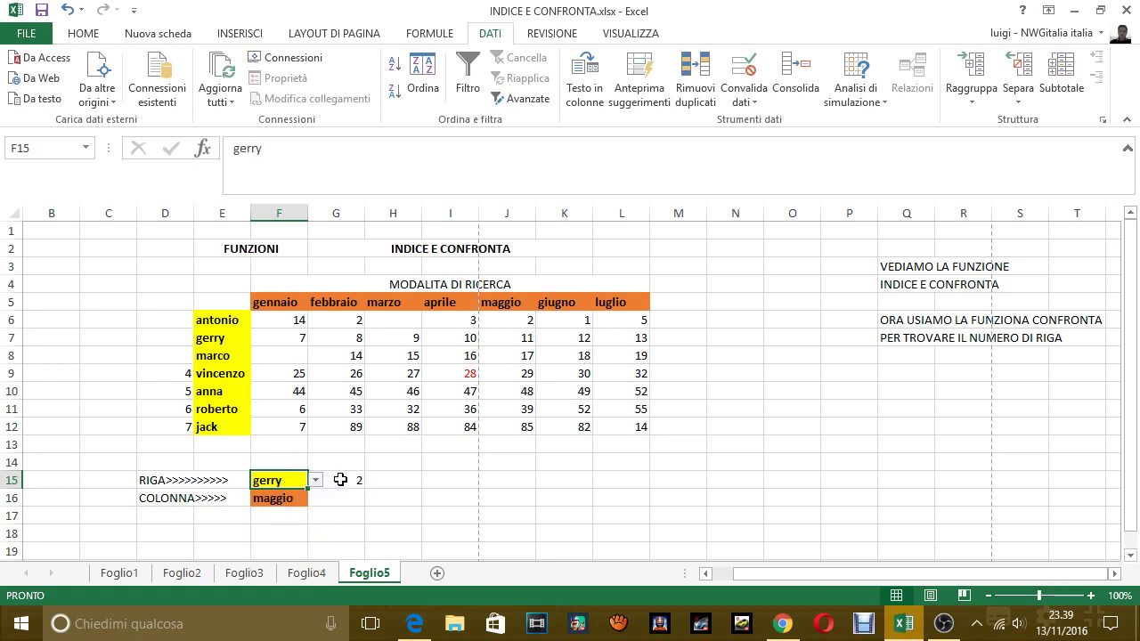
click(175, 319)
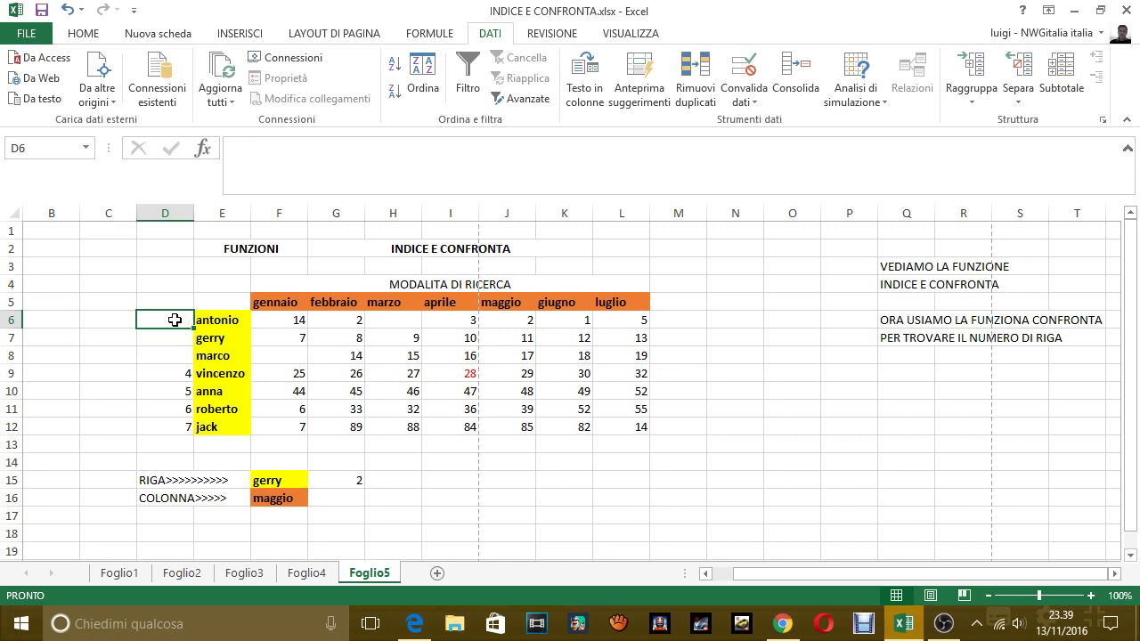
Step: Number the name rows 1, 2 and 3 in D6:D8
text(1)
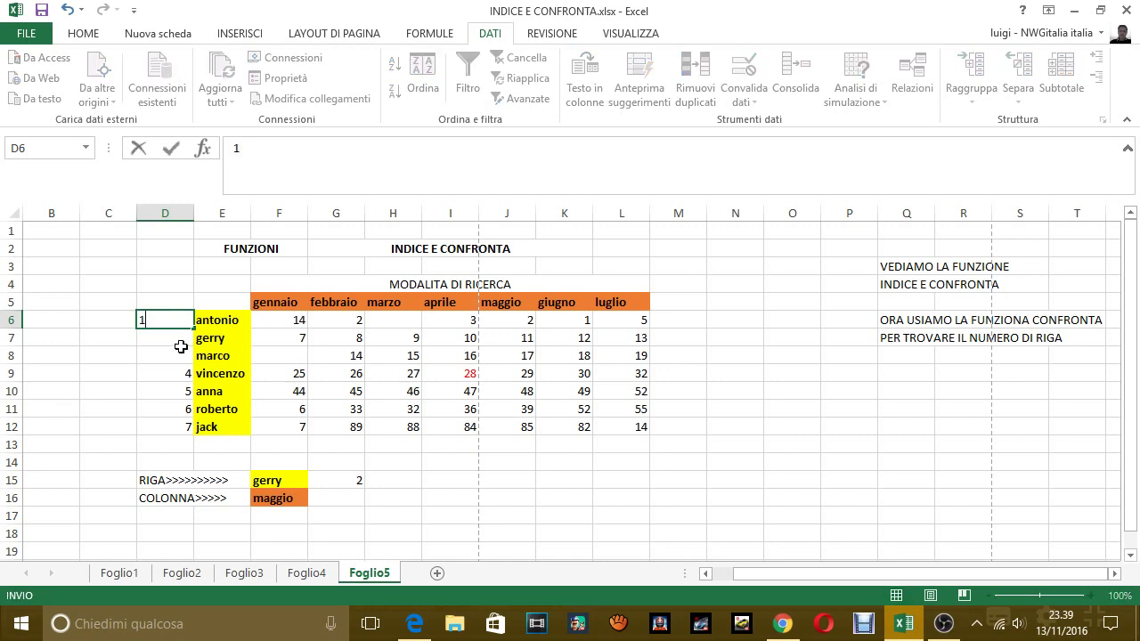
click(179, 344)
text(2)
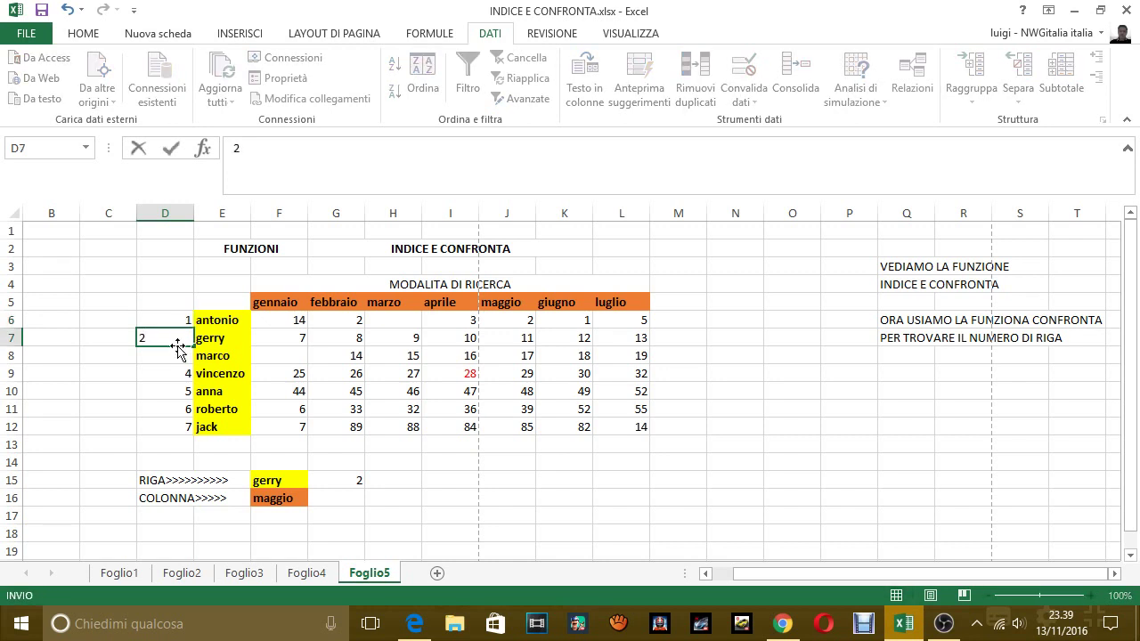
click(178, 358)
text(3)
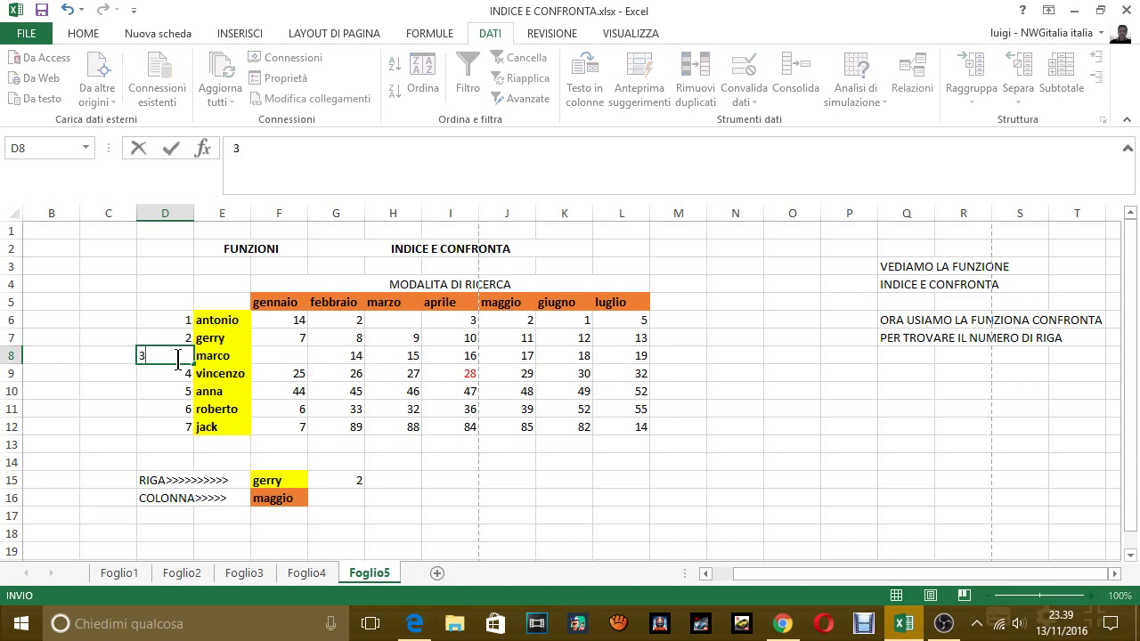
click(170, 408)
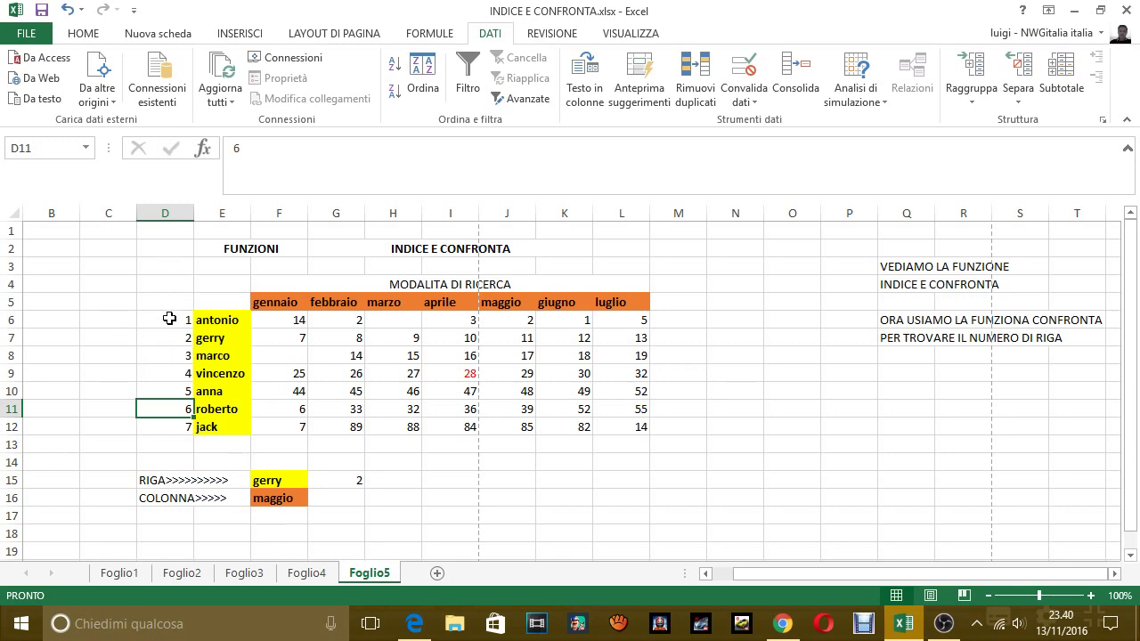
Step: Clear all the helper numbers from D6:D12
drag(168, 320, 174, 429)
key(Delete)
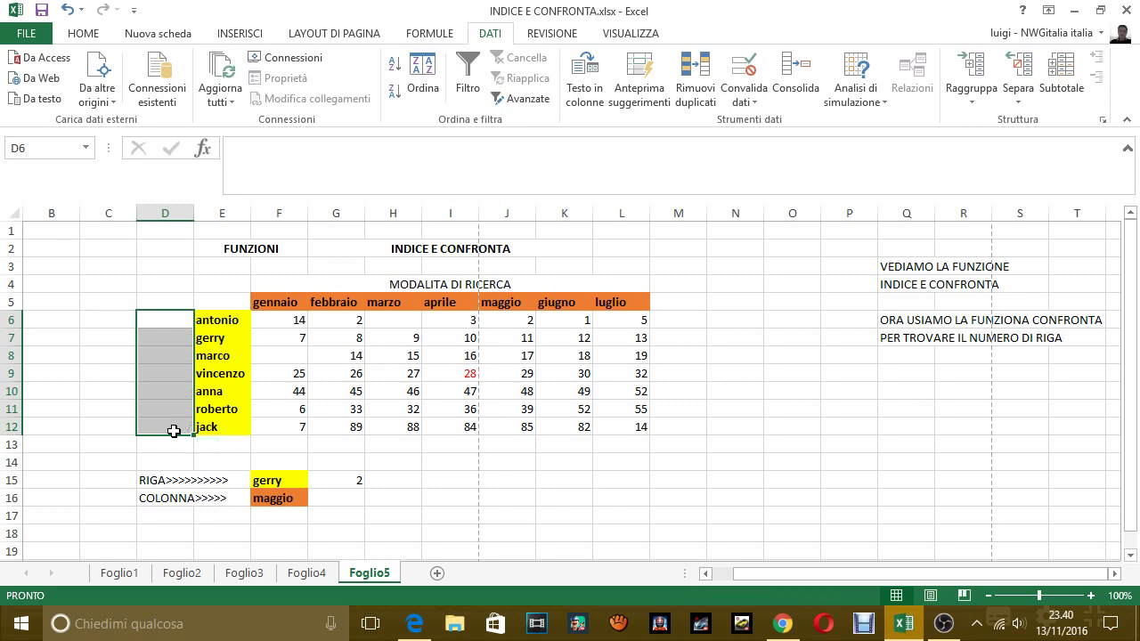
click(94, 409)
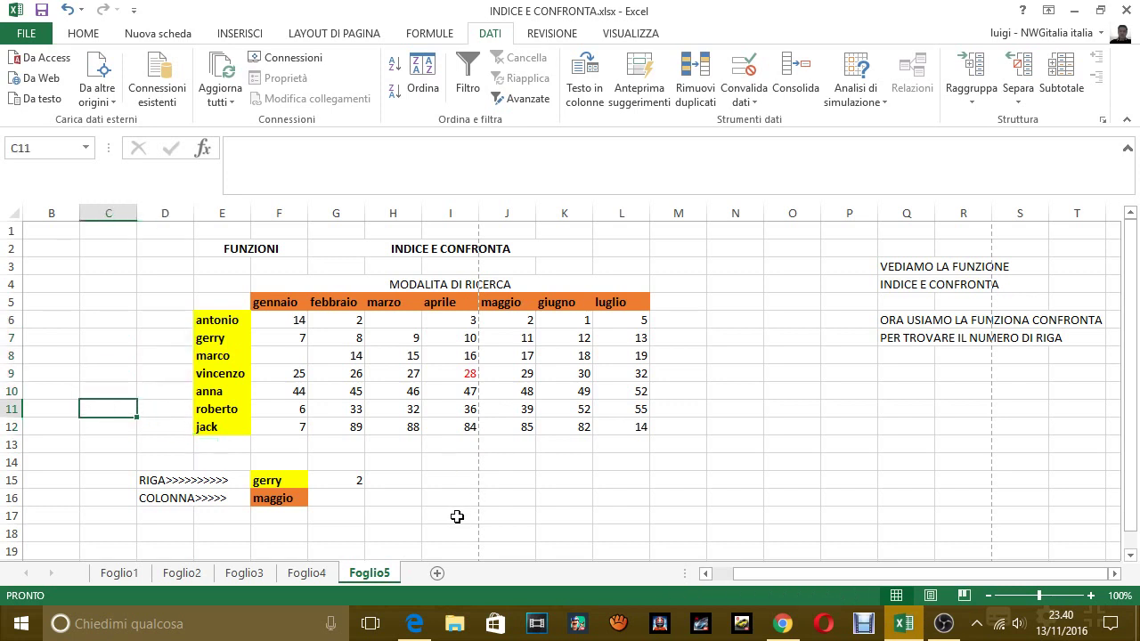
click(340, 500)
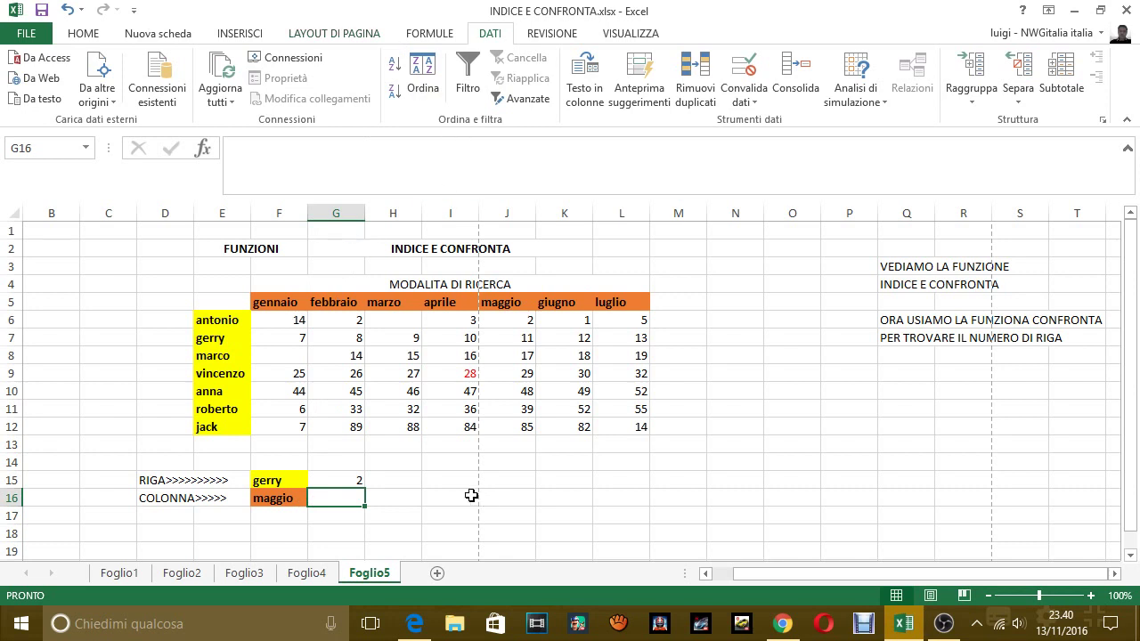
click(345, 482)
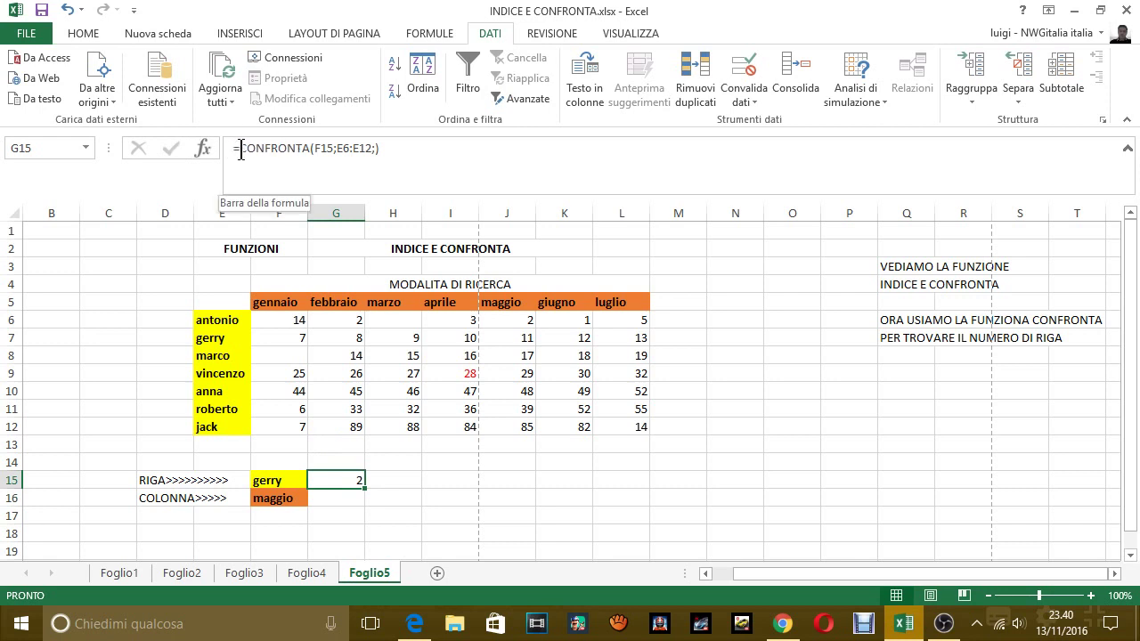
drag(237, 152, 386, 153)
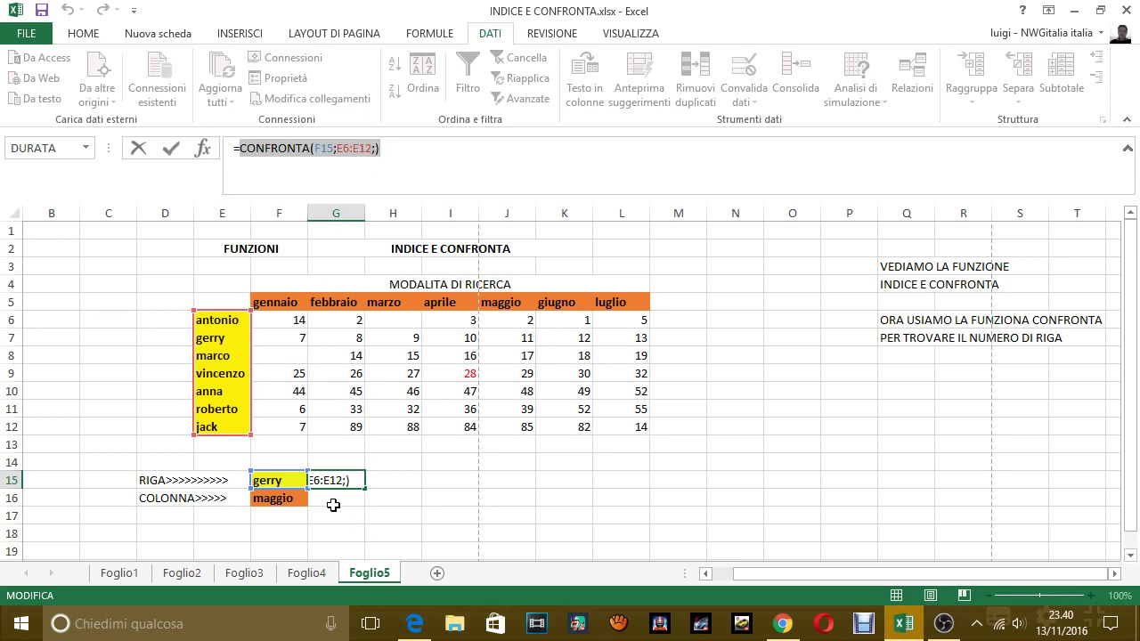
click(333, 502)
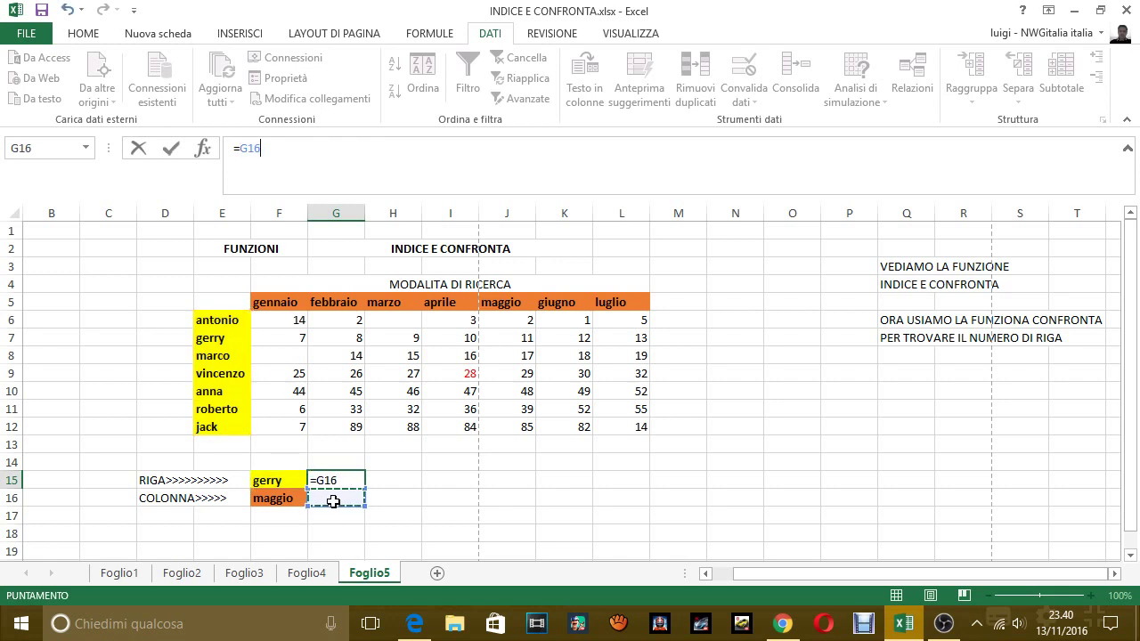
key(Escape)
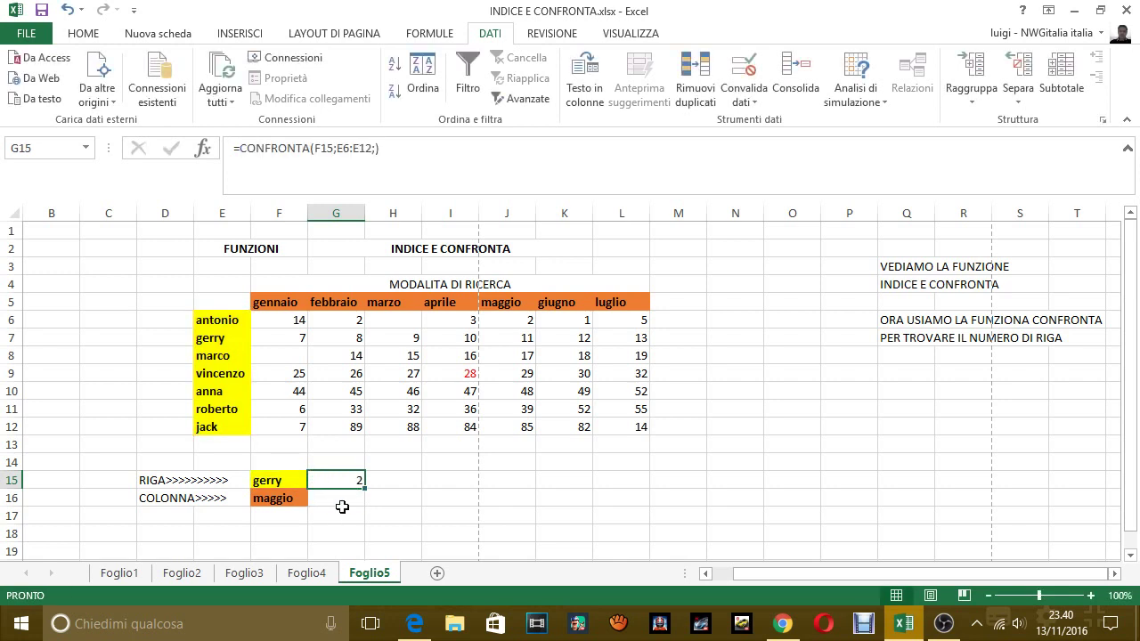
click(343, 511)
Step: In G16, build a CONFRONTA formula matching F16 against headers F5:L5 with exact match, returning 5
click(343, 498)
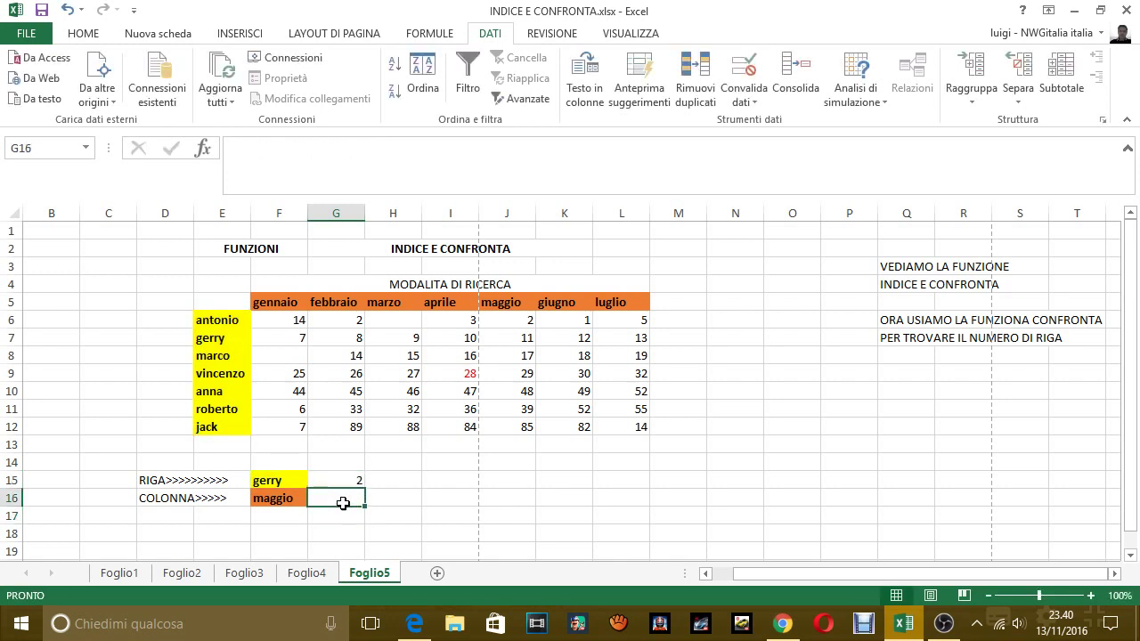
text(=)
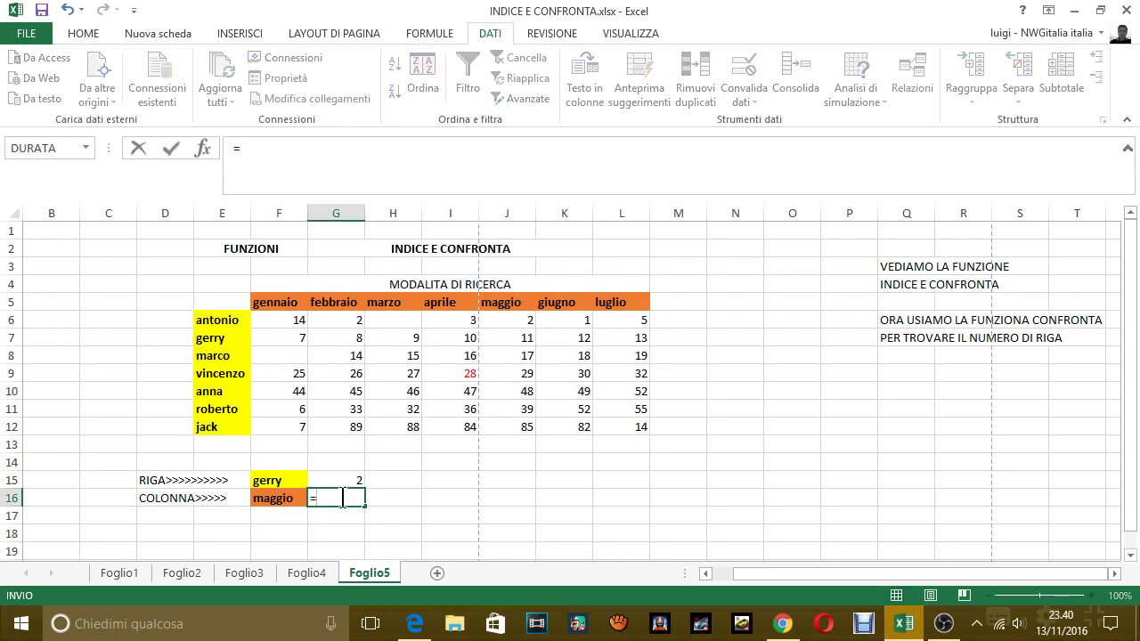
text(CONFRONTA(F15;E6:E12;))
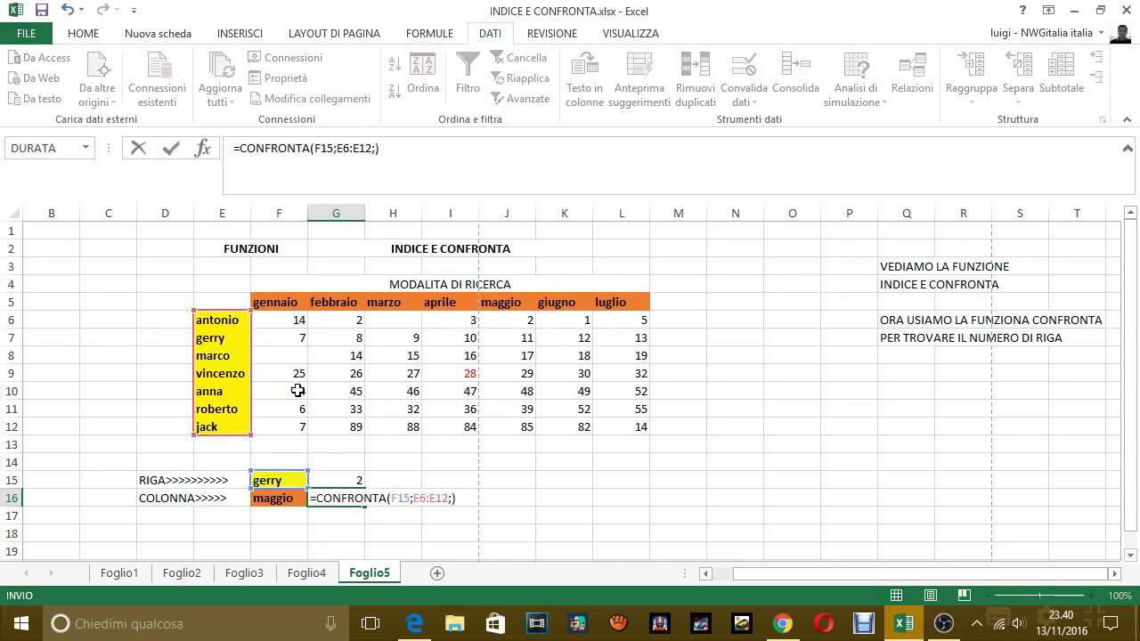
click(403, 499)
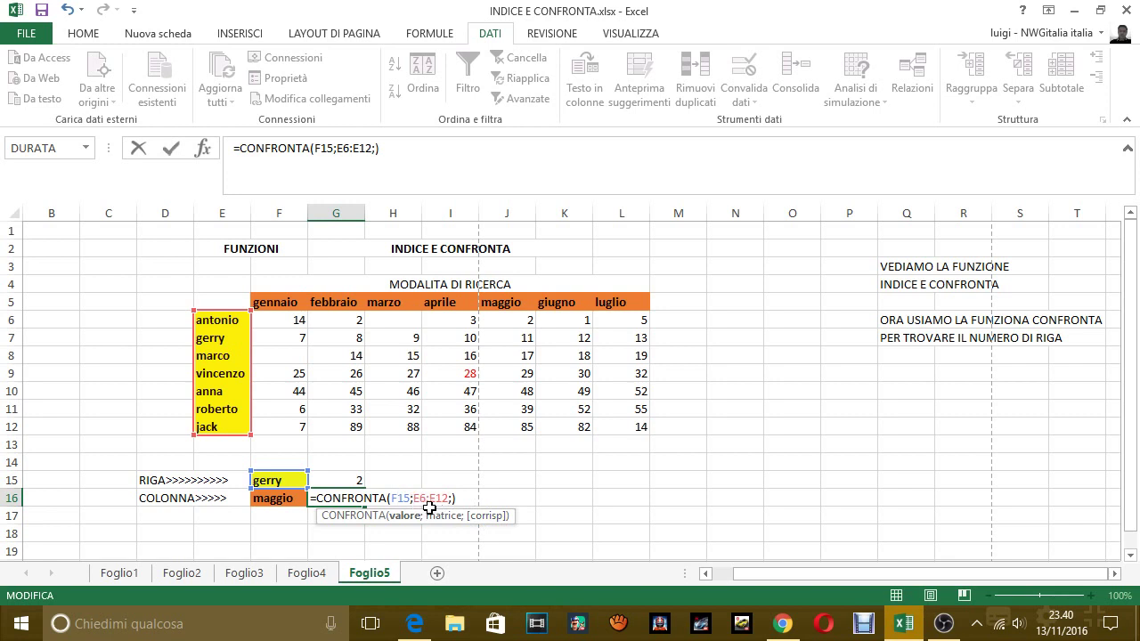
click(458, 499)
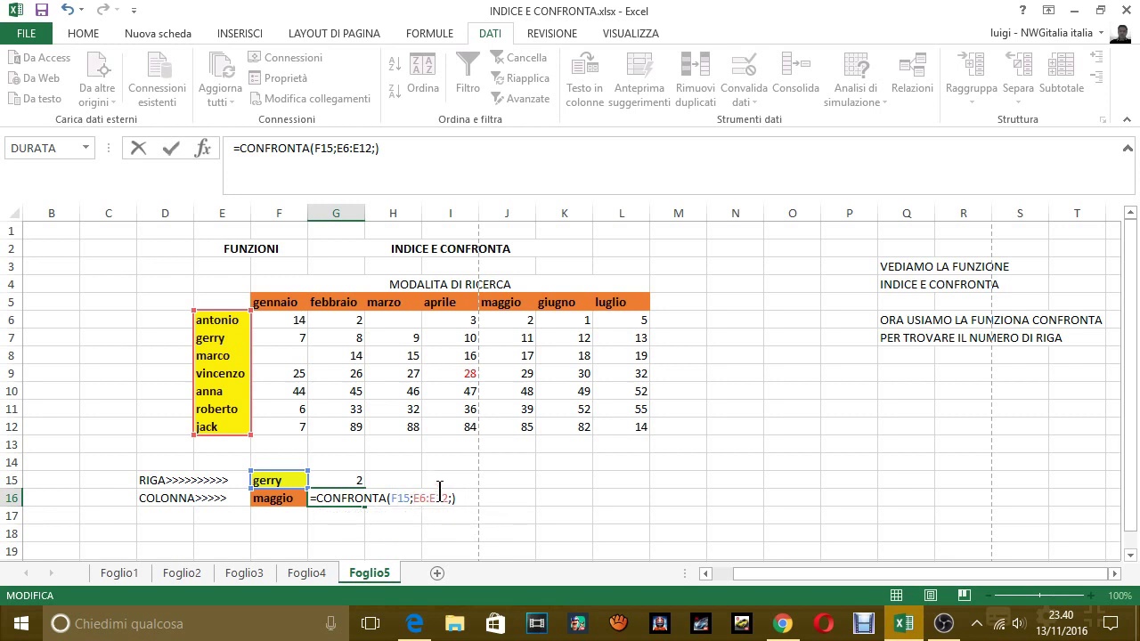
key(BackSpace)
key(BackSpace)
key(BackSpace)
key(BackSpace)
key(BackSpace)
key(BackSpace)
key(BackSpace)
key(BackSpace)
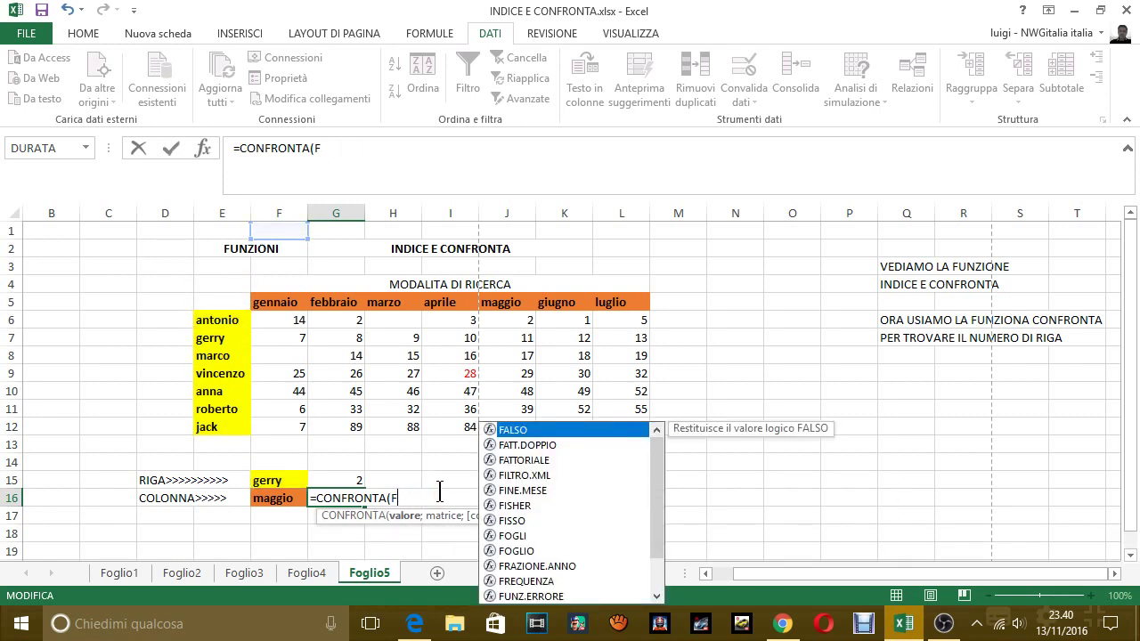
key(BackSpace)
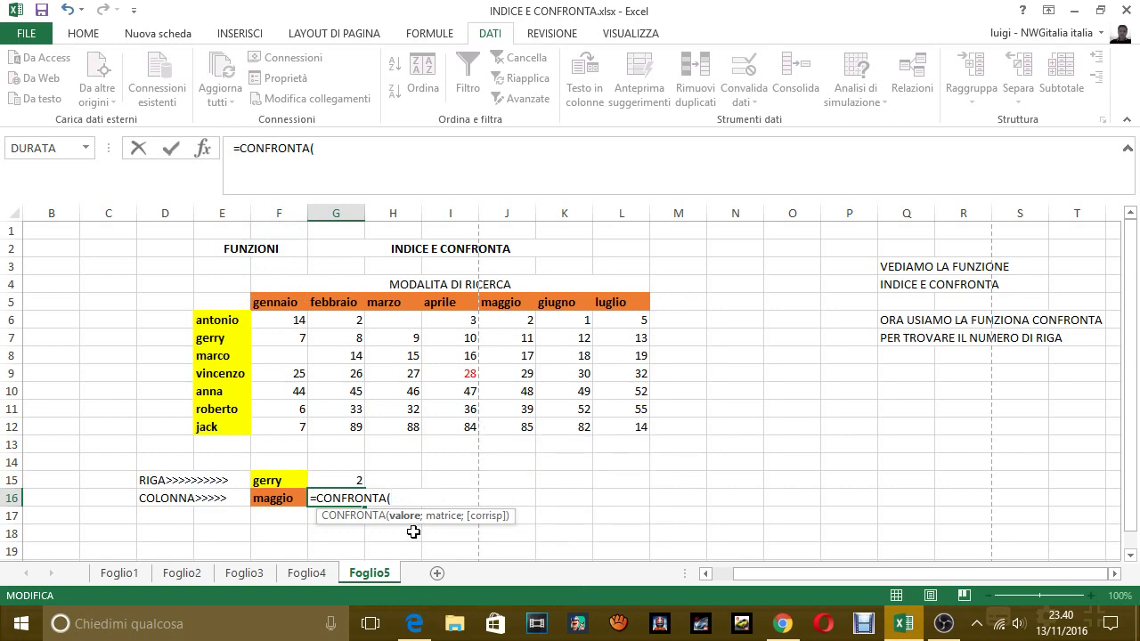
click(265, 500)
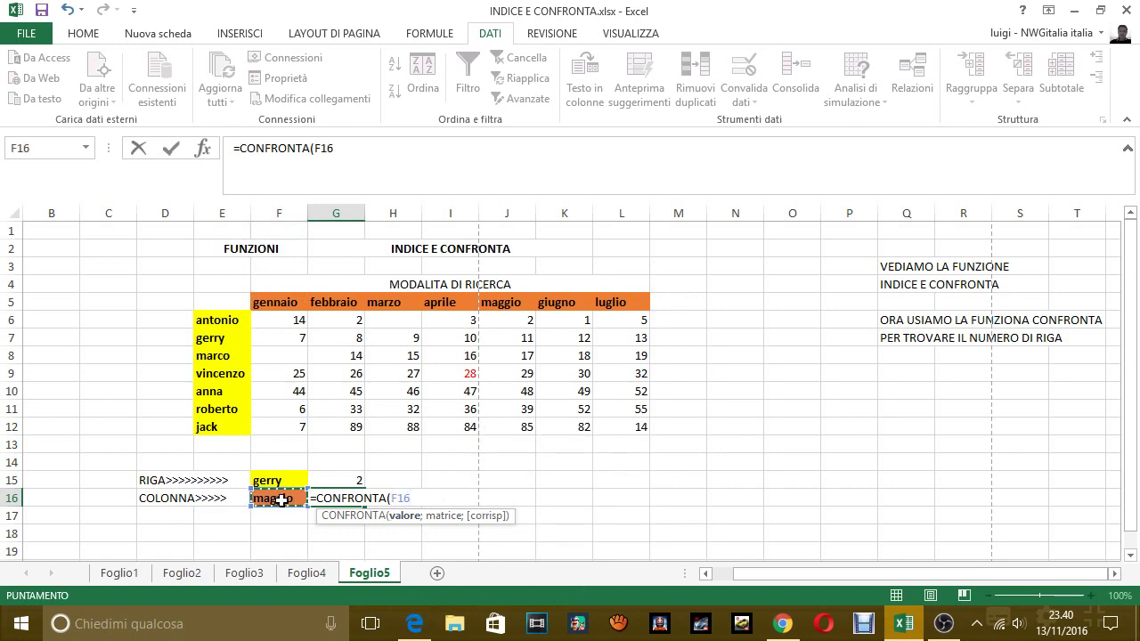
text(;)
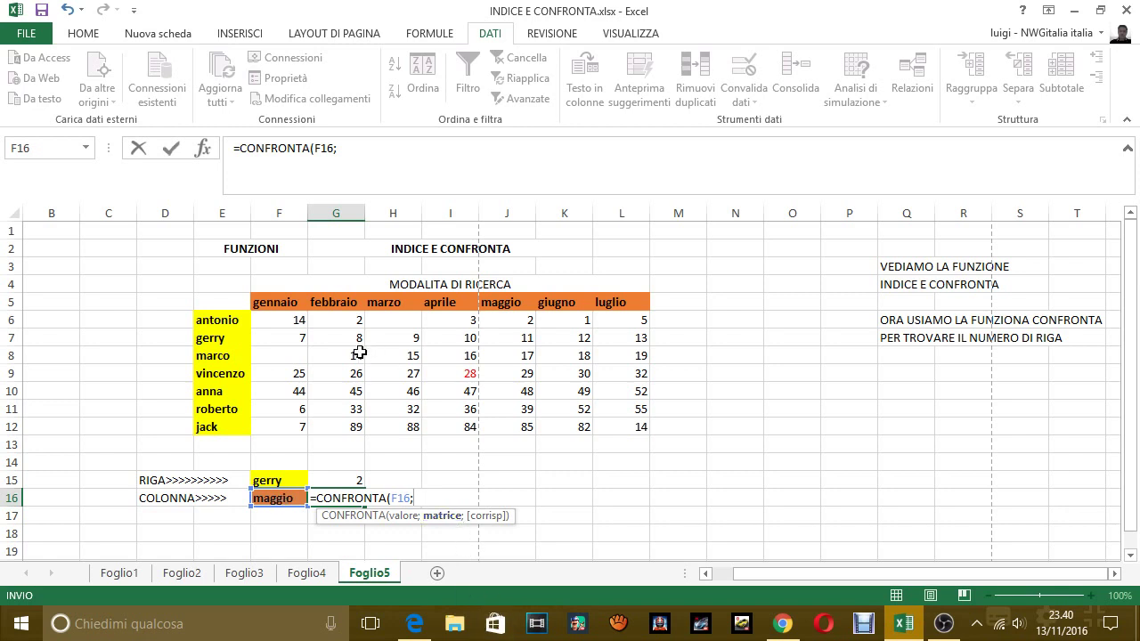
drag(270, 303, 610, 303)
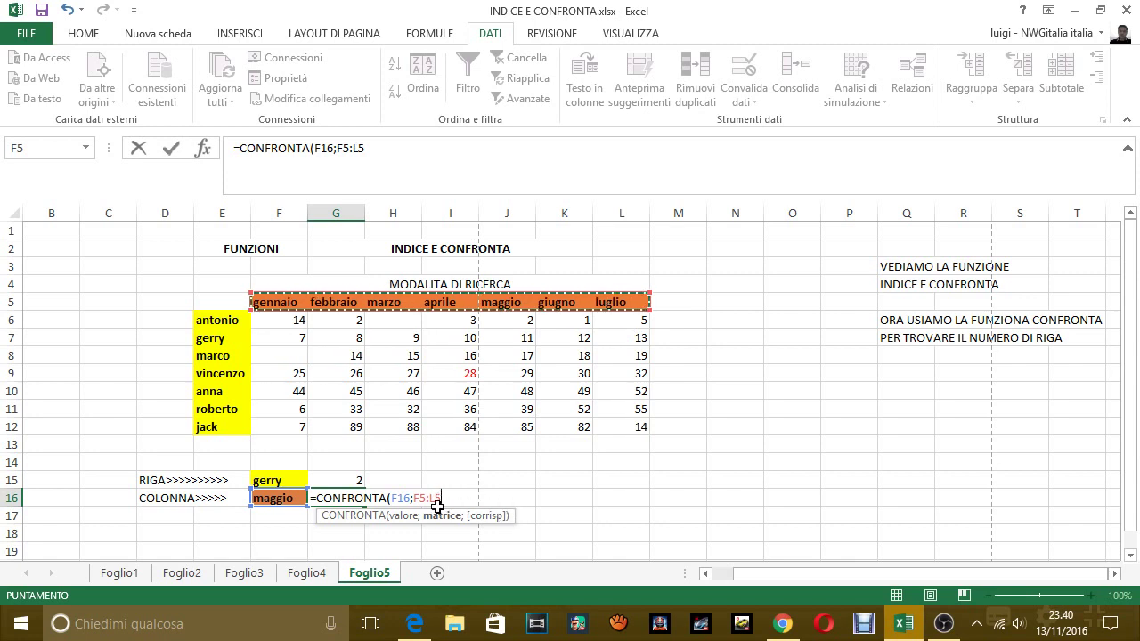
text(;)
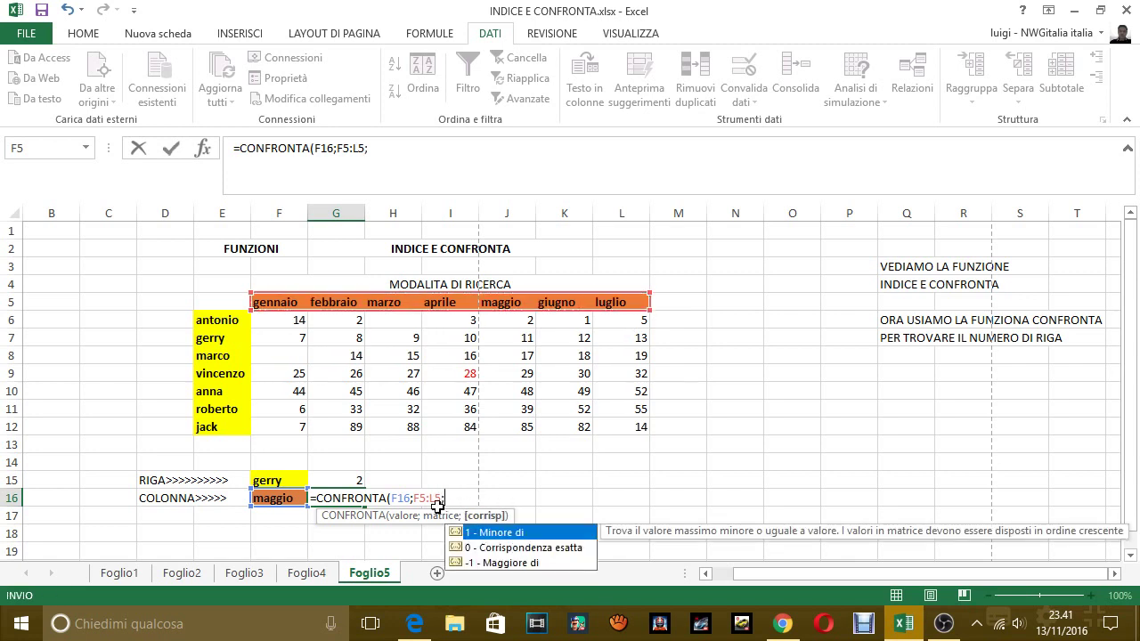
key(Down)
key(Tab)
key(Return)
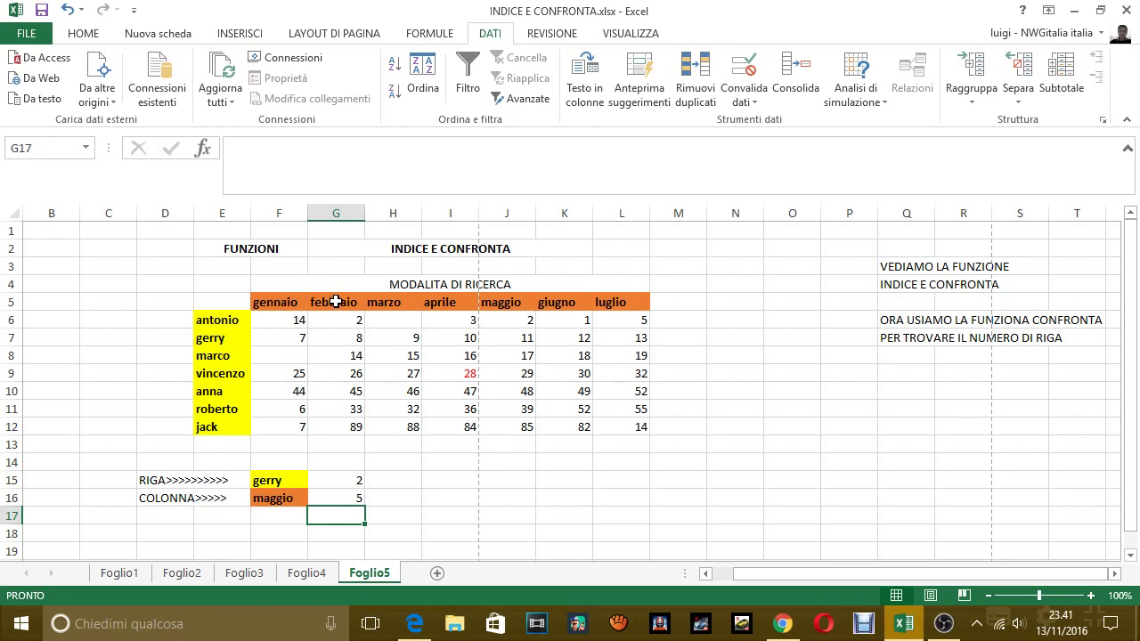
Step: Set the F16 lookup month to giugno so G16 returns 6
click(292, 501)
click(341, 502)
click(298, 499)
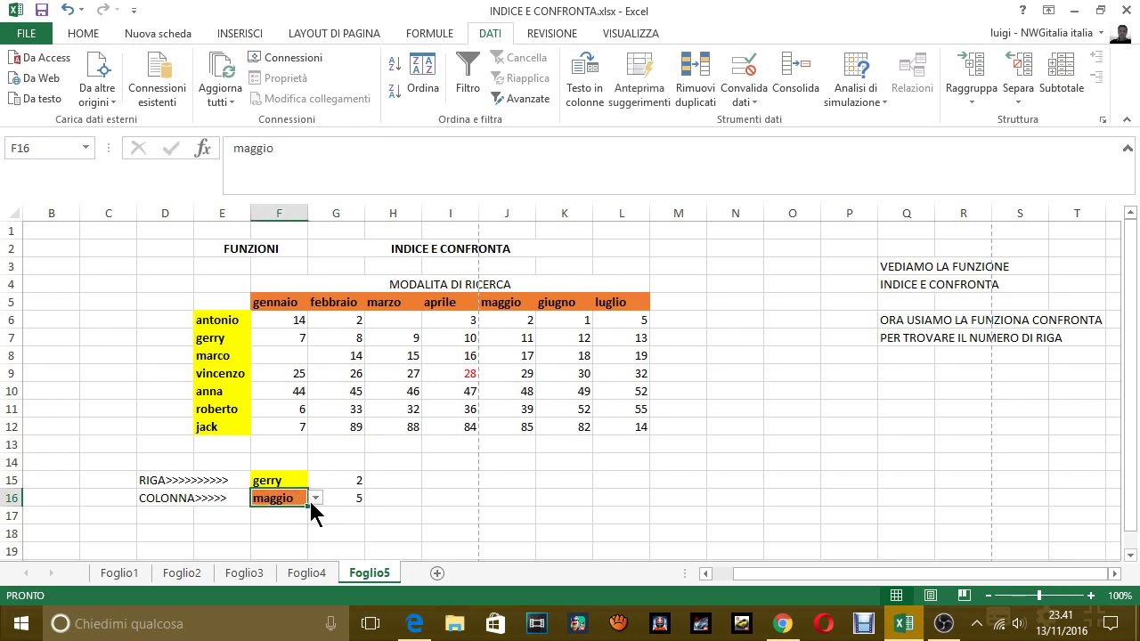
click(316, 499)
click(291, 571)
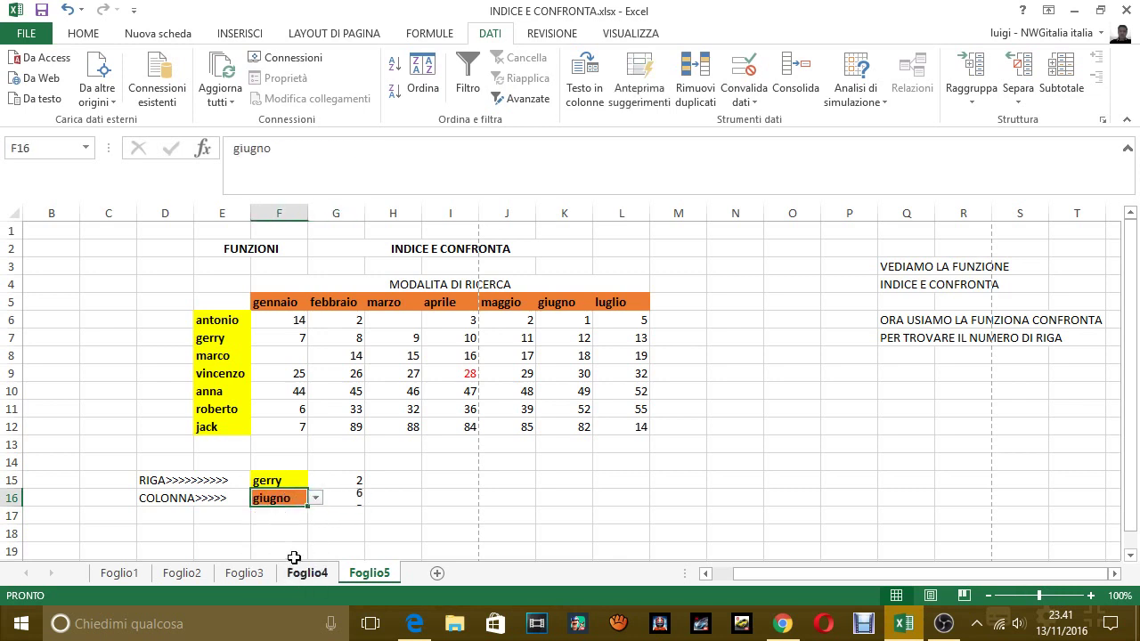
Step: Write a note in Q9 explaining that the row lookup finds the row number
click(896, 373)
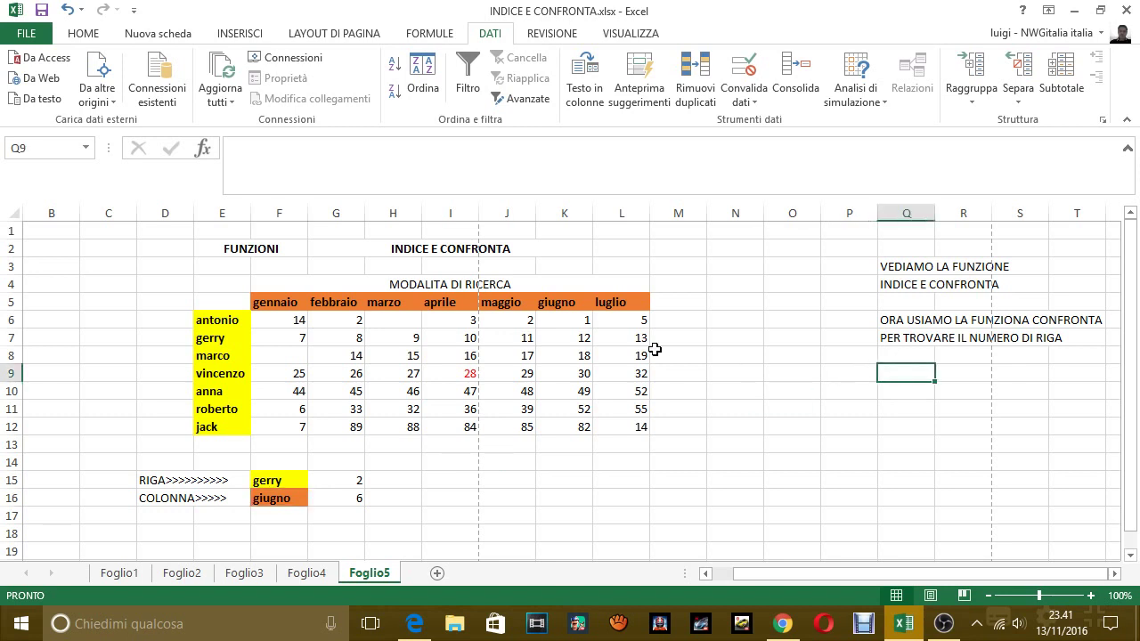
text(COME )
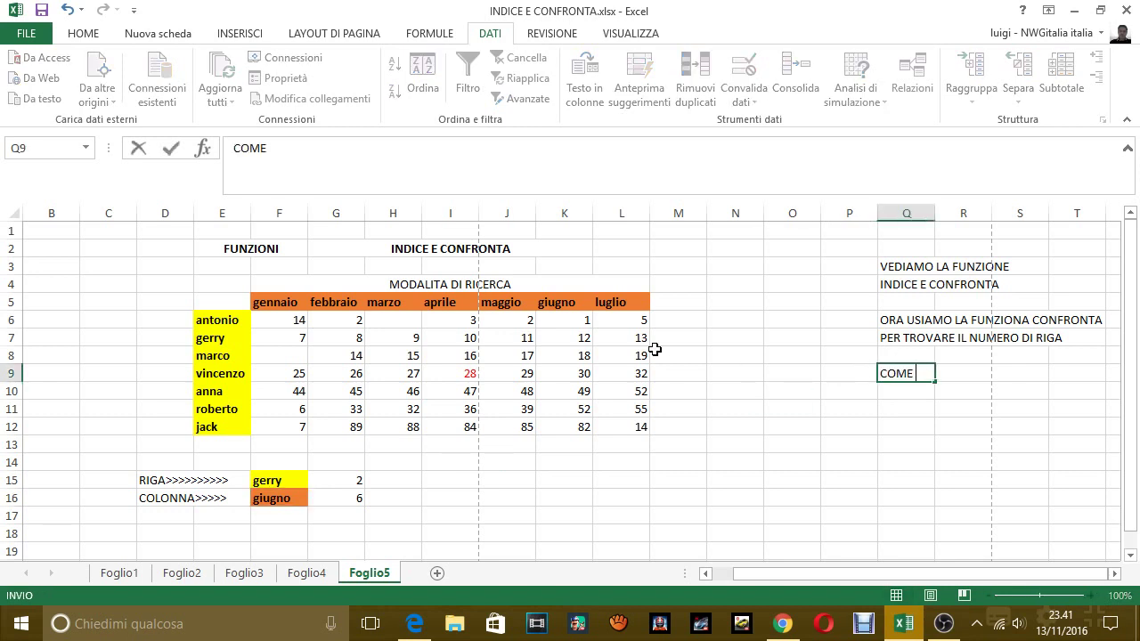
text(HAI VISTO SI)
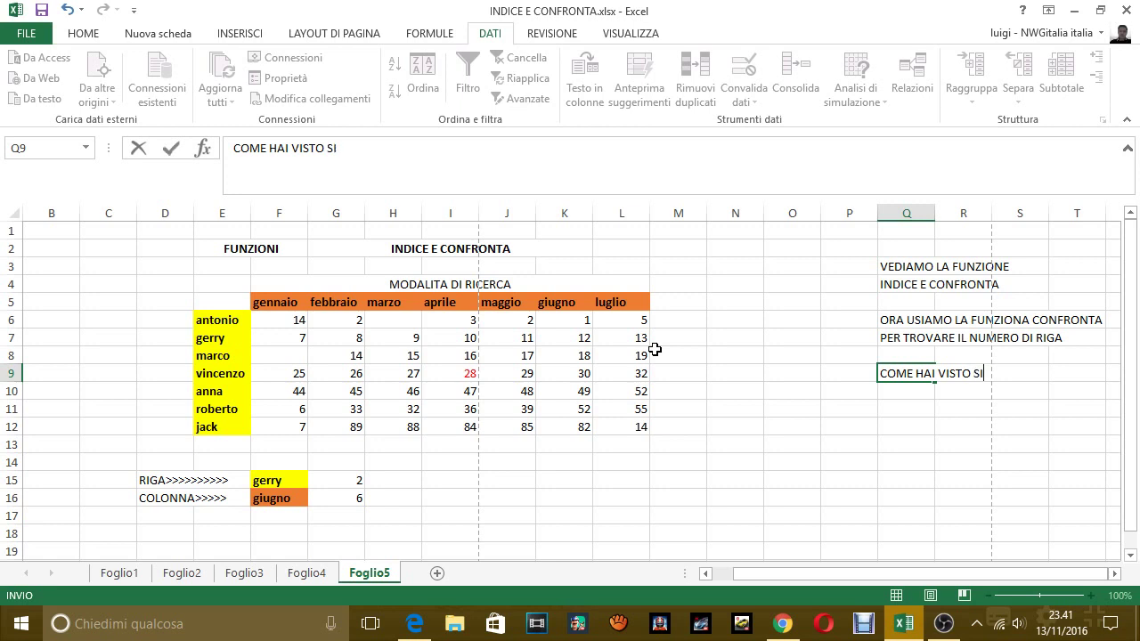
text(A NELLA )
text(RIGA )
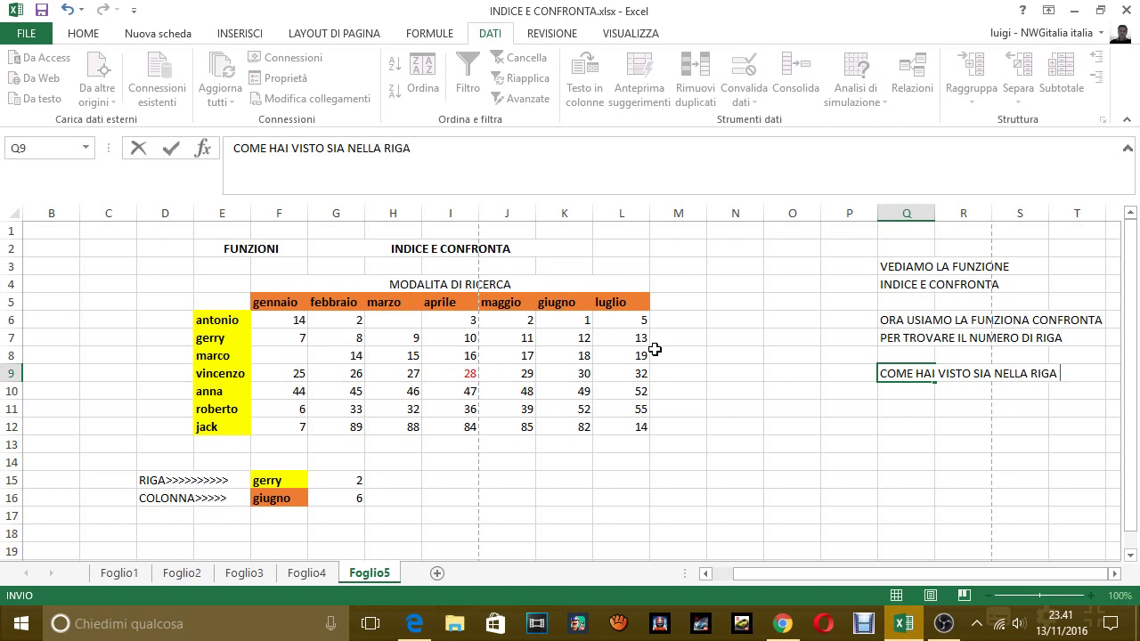
text(TROVIAMO IL)
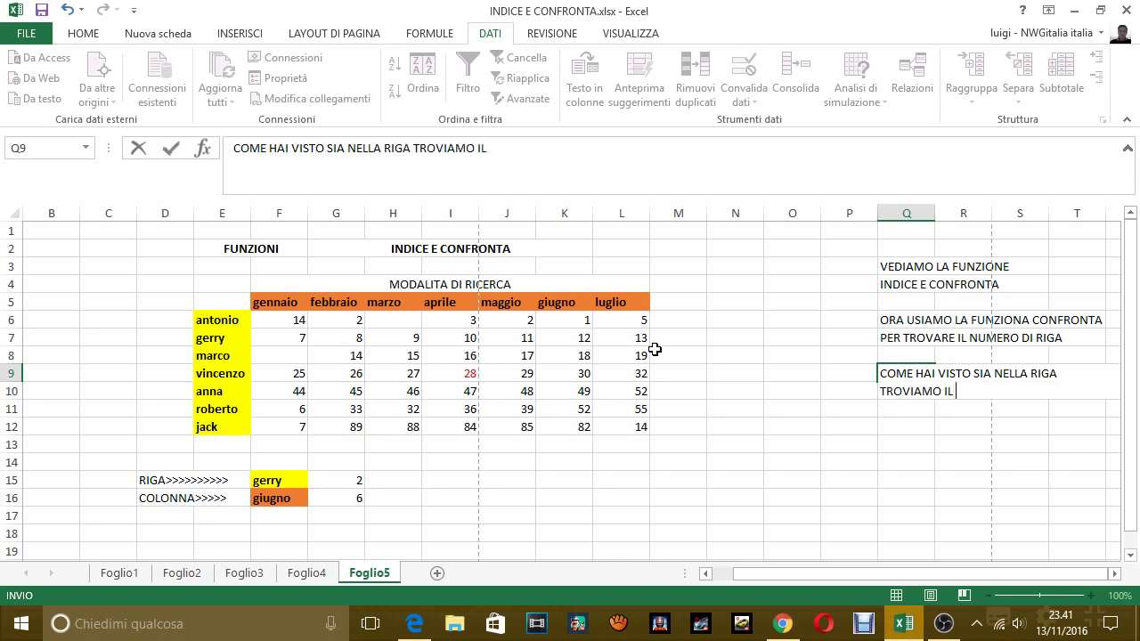
text( NUMERO DI RI)
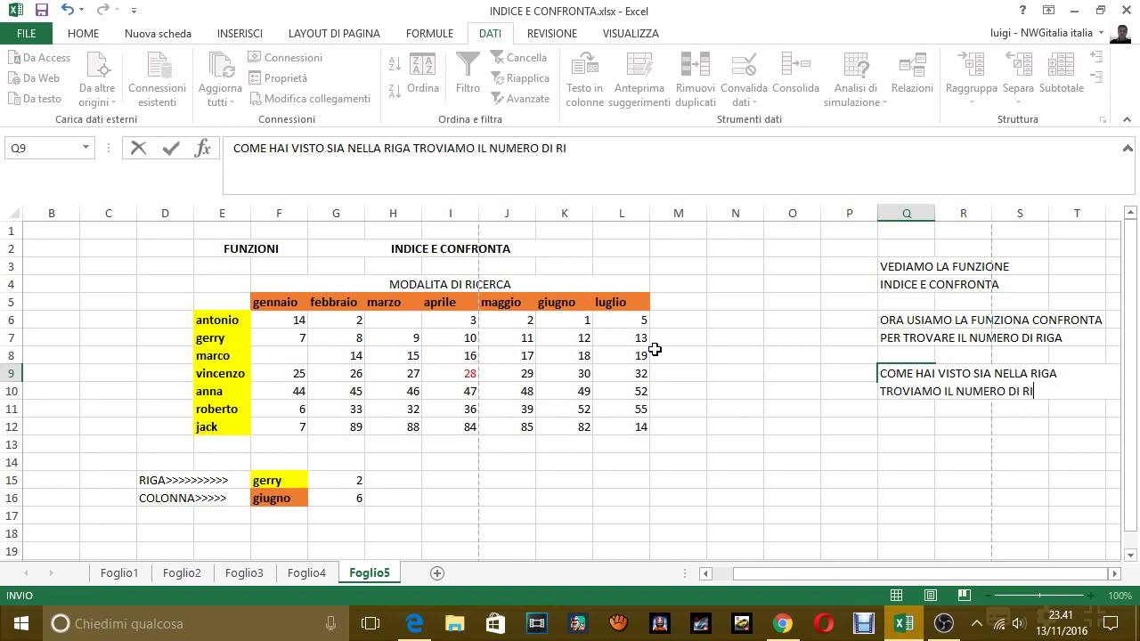
text(GA, SE)
text( è LA PRIM)
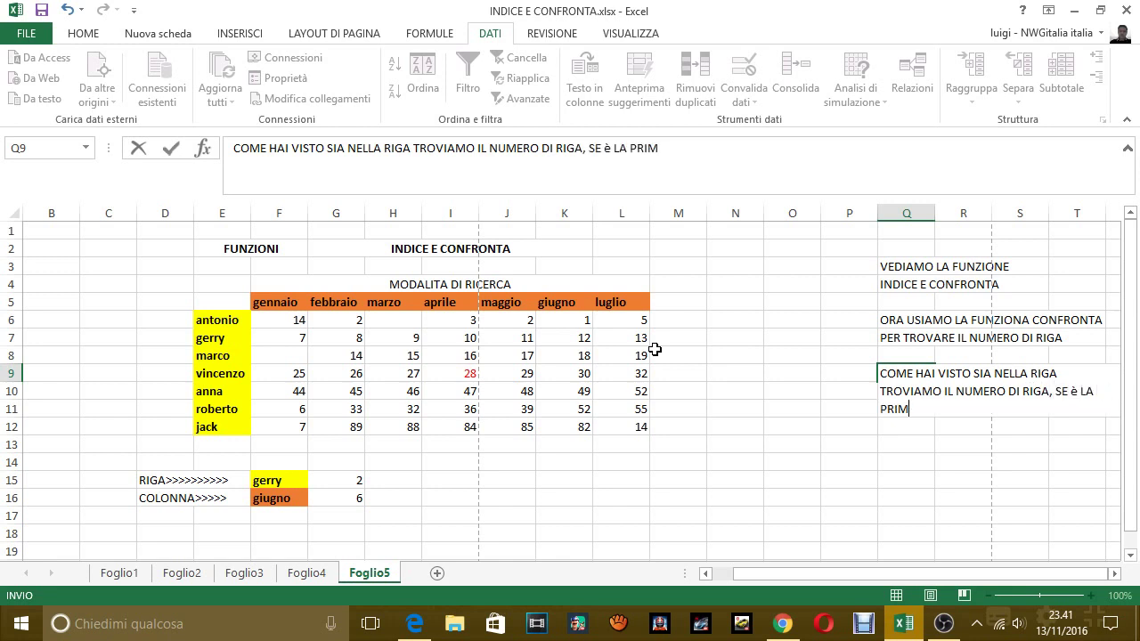
text(A, LA S)
text(ECONDA)
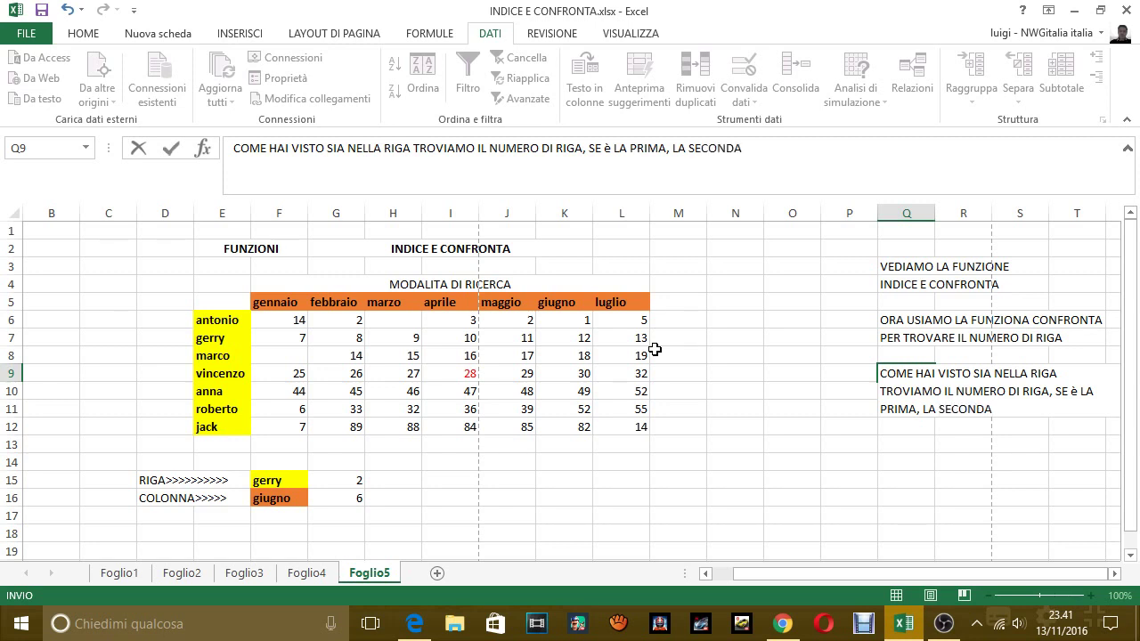
text(...E CO)
text(SI VIA...)
key(Return)
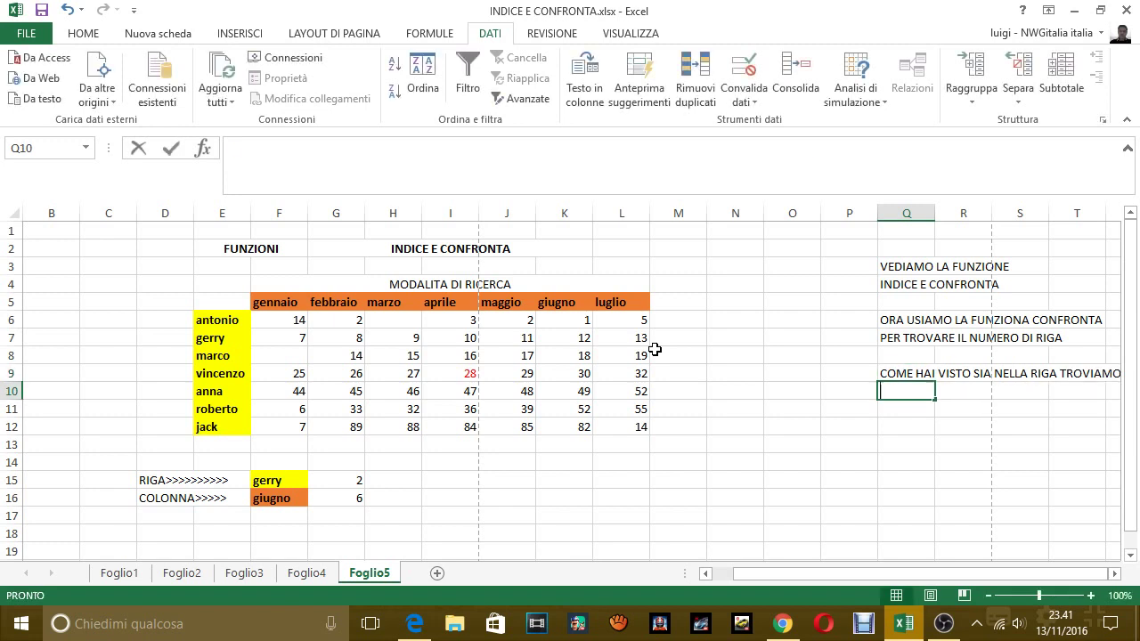
text(E)
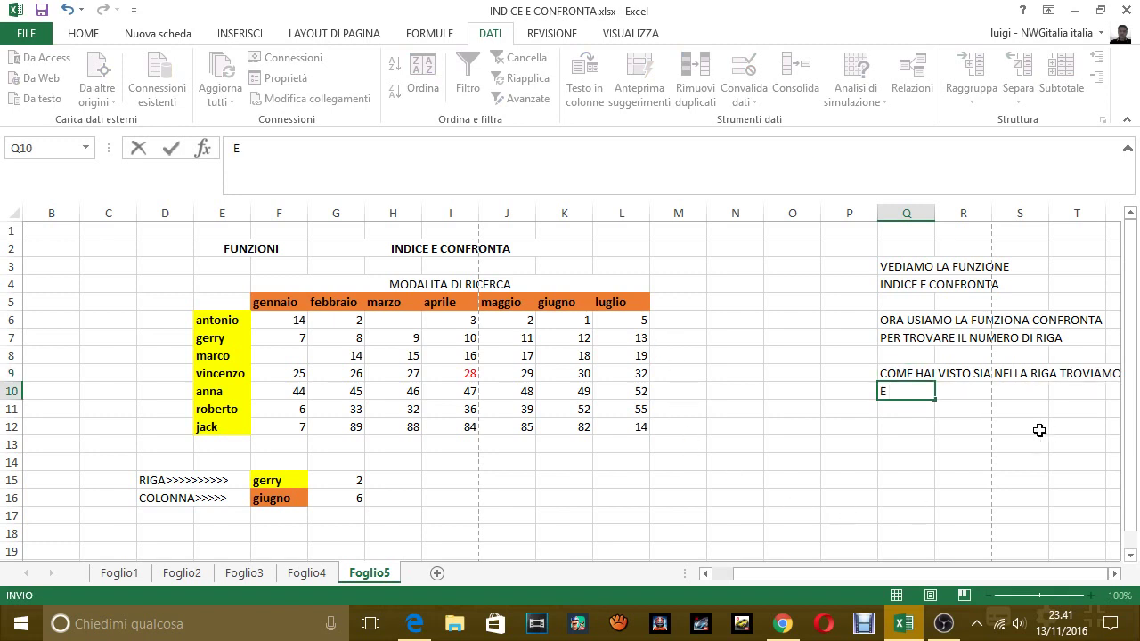
click(894, 372)
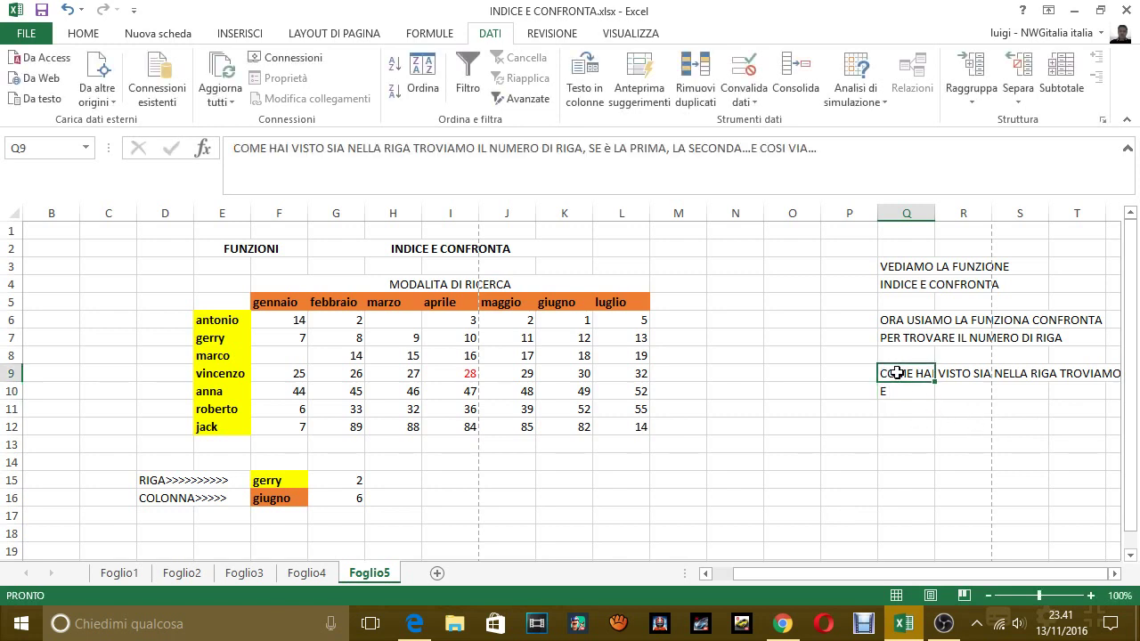
click(893, 392)
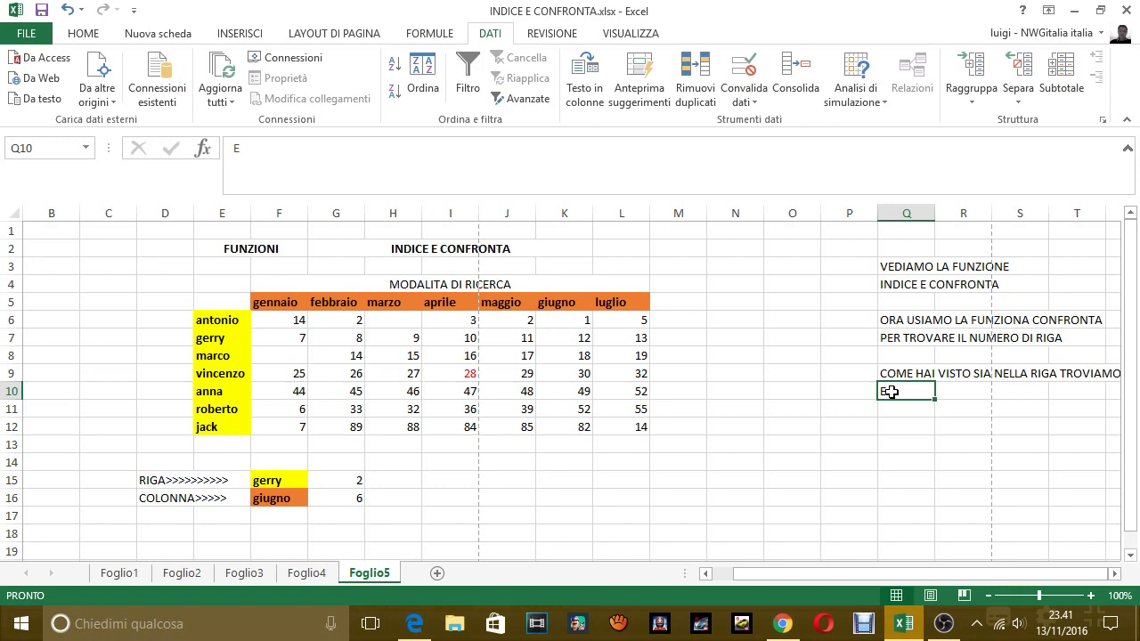
Step: Add notes in Q10:Q11 saying the column works the same way, finding the column number
text(E L)
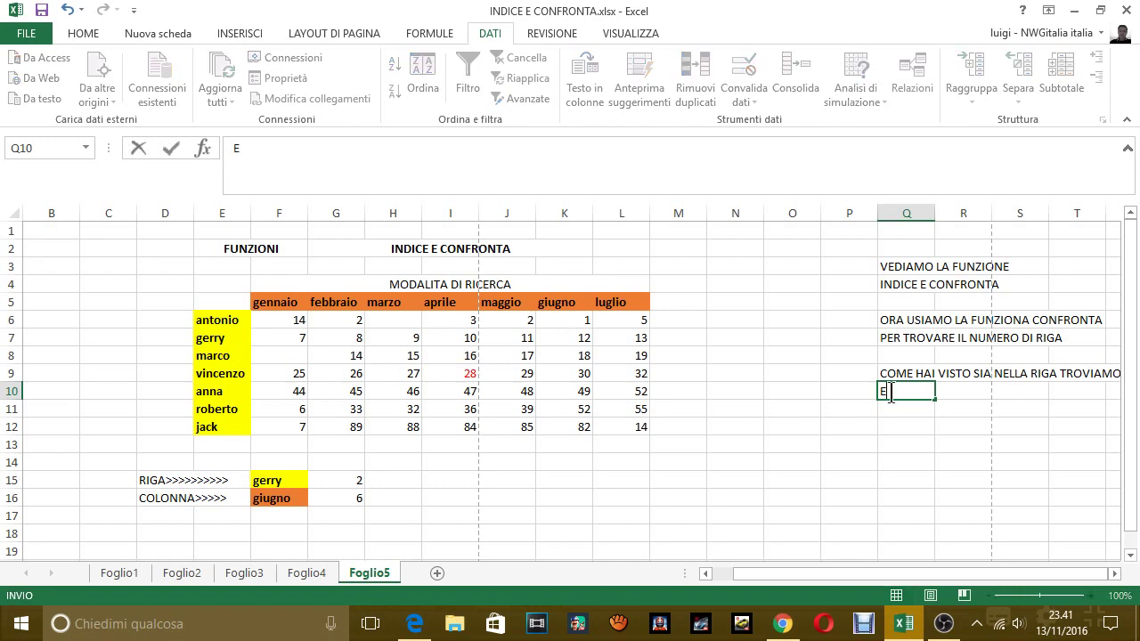
text(O STESS)
text(O CON LA CO)
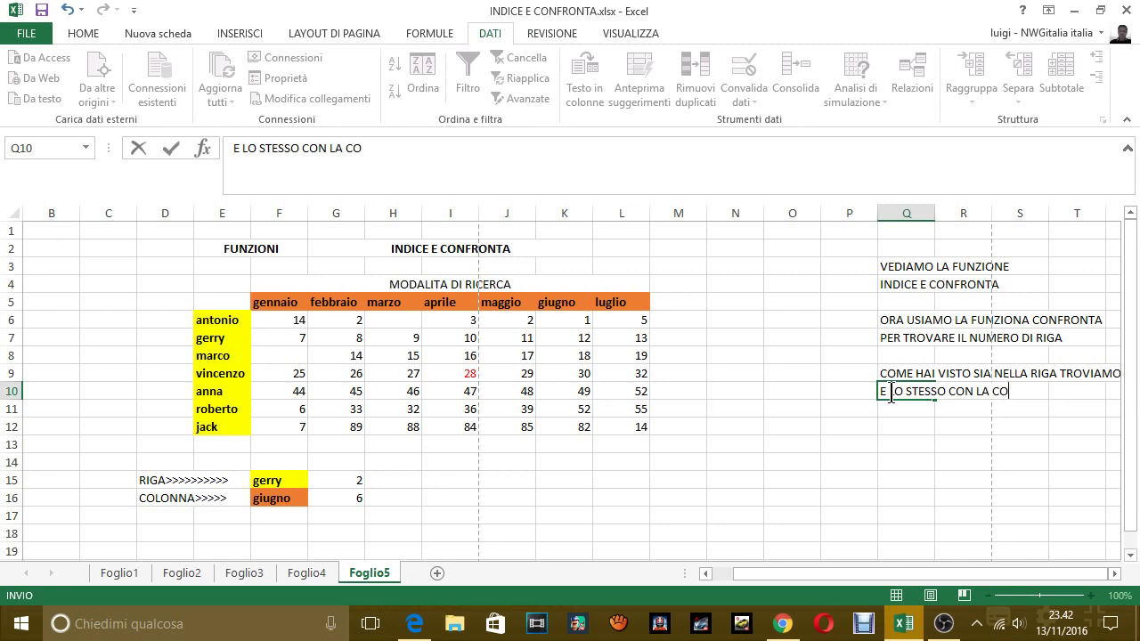
text(LONNA,)
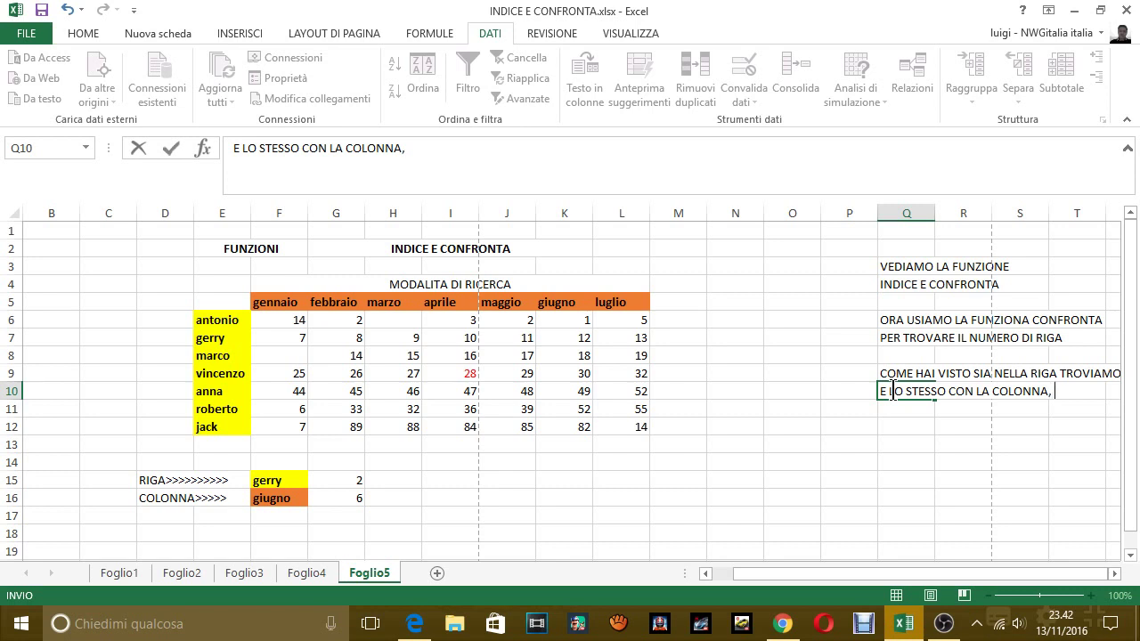
text(TORVI)
key(BackSpace)
key(BackSpace)
key(BackSpace)
key(BackSpace)
text(ROVIA)
key(Return)
text(S)
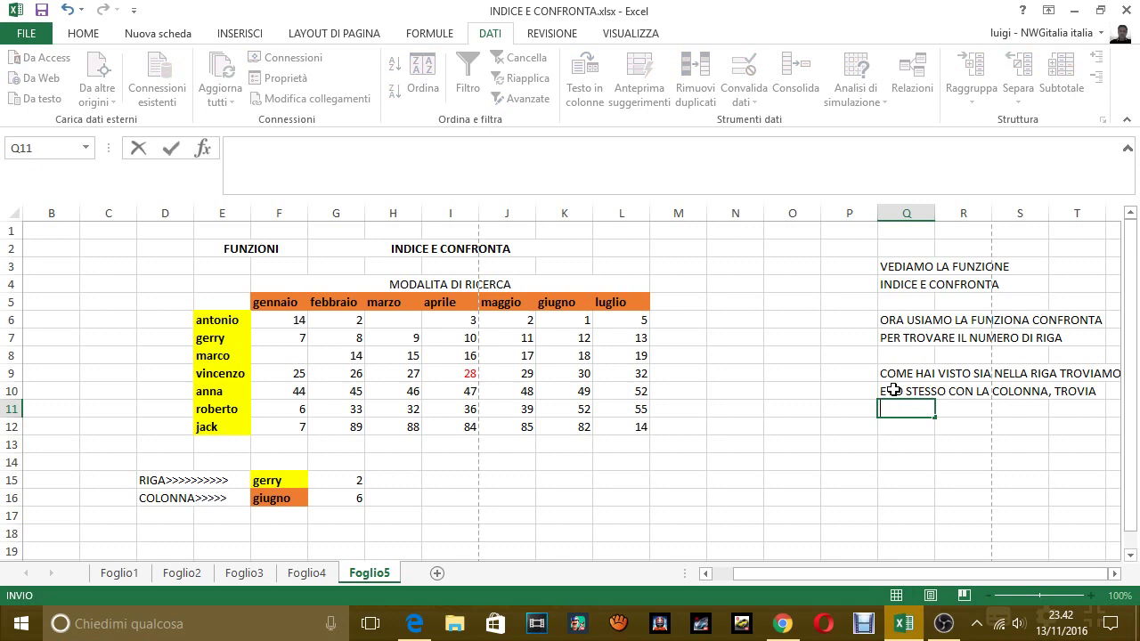
text(TROVIAMO IL NUJ)
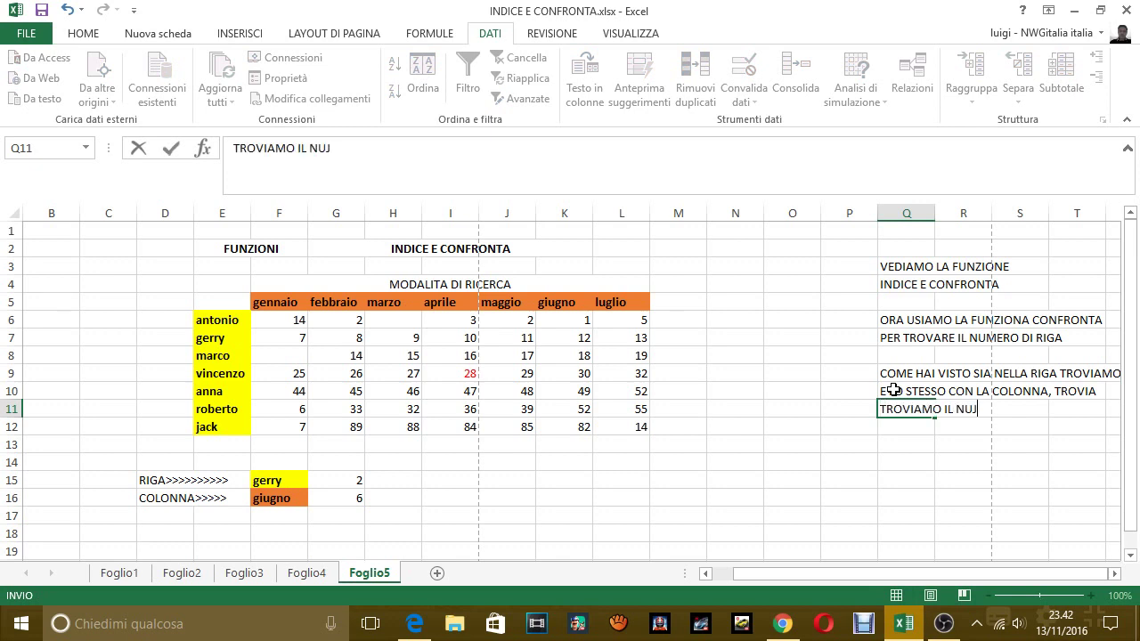
text(MERO DI COO)
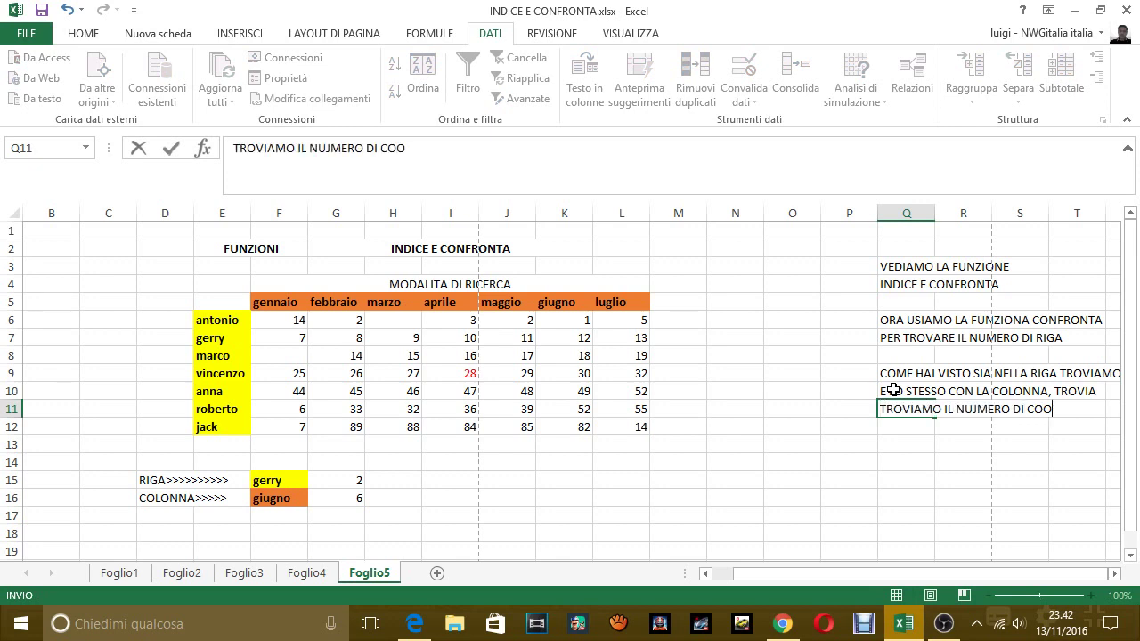
key(BackSpace)
text(LONNA)
click(1059, 494)
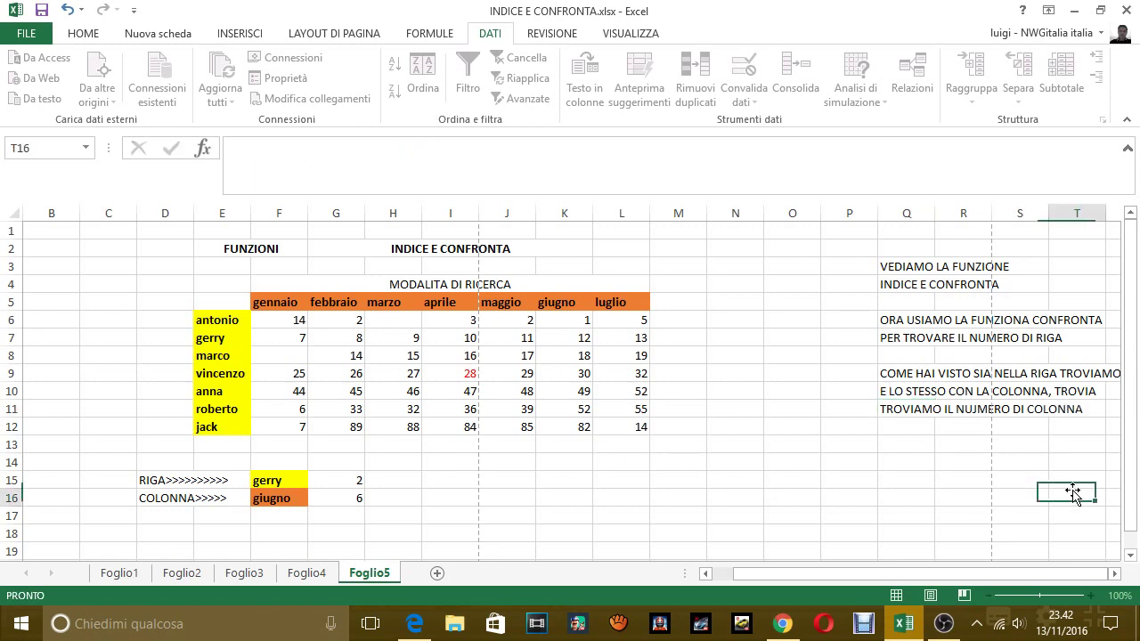
Step: Type 'ORA ANDIAMO A USARE LA FUNZIONE' in Q13 and 'CONFRONTA, PER ESEMPIO' in Q14
click(898, 444)
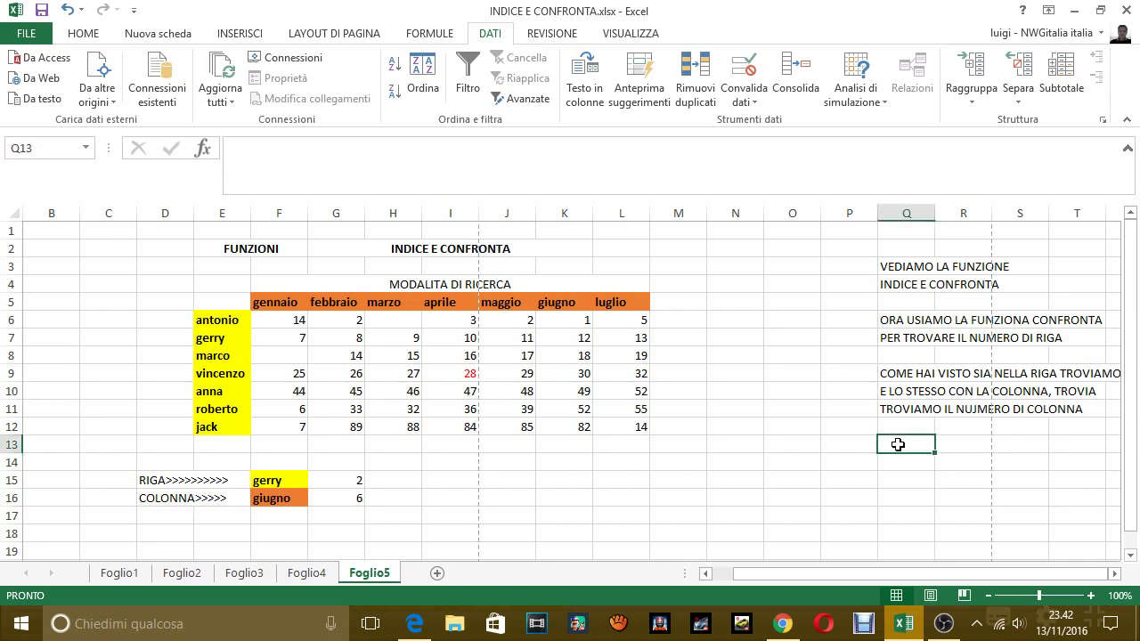
text(ROA)
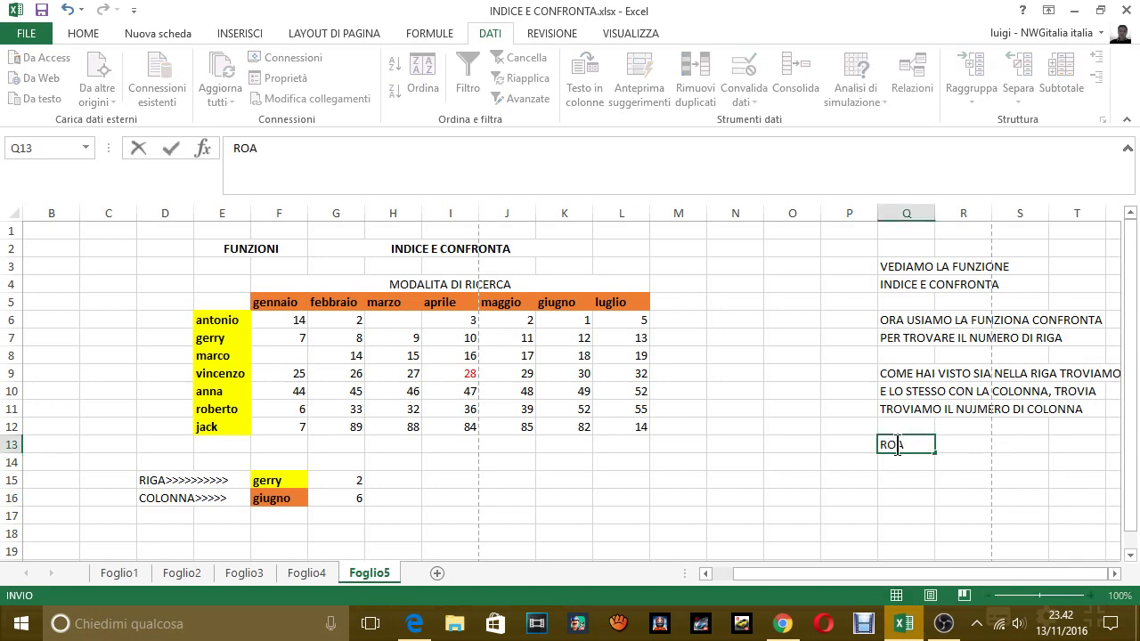
key(BackSpace)
key(BackSpace)
key(BackSpace)
text(ORA A)
text(NDIAMO A U)
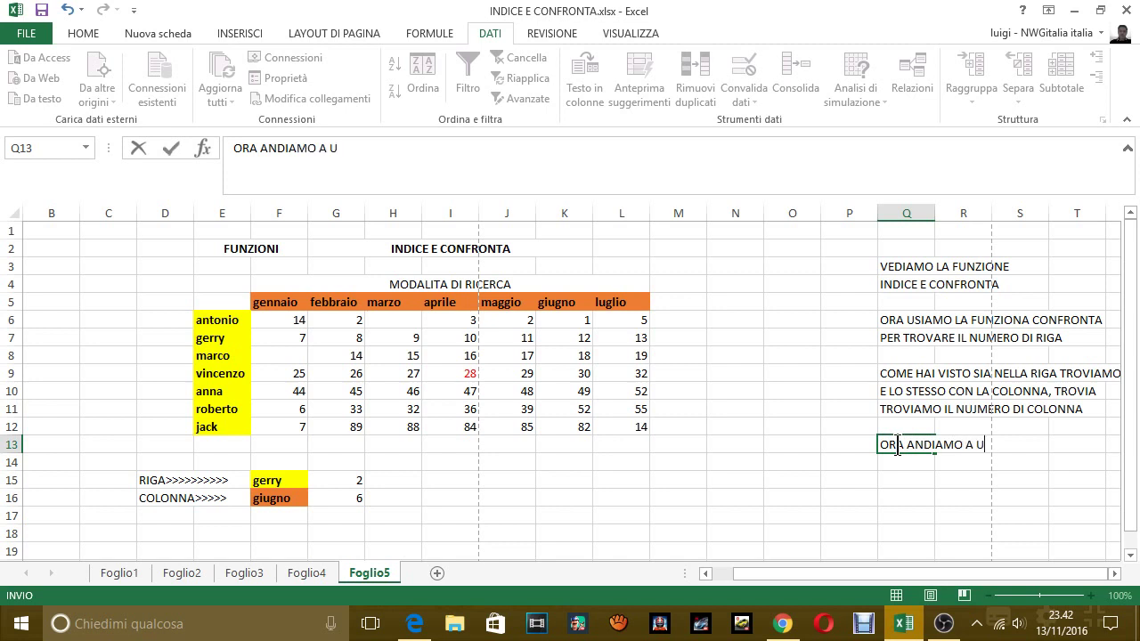
text(SARE LA )
text(U)
key(BackSpace)
text(FU)
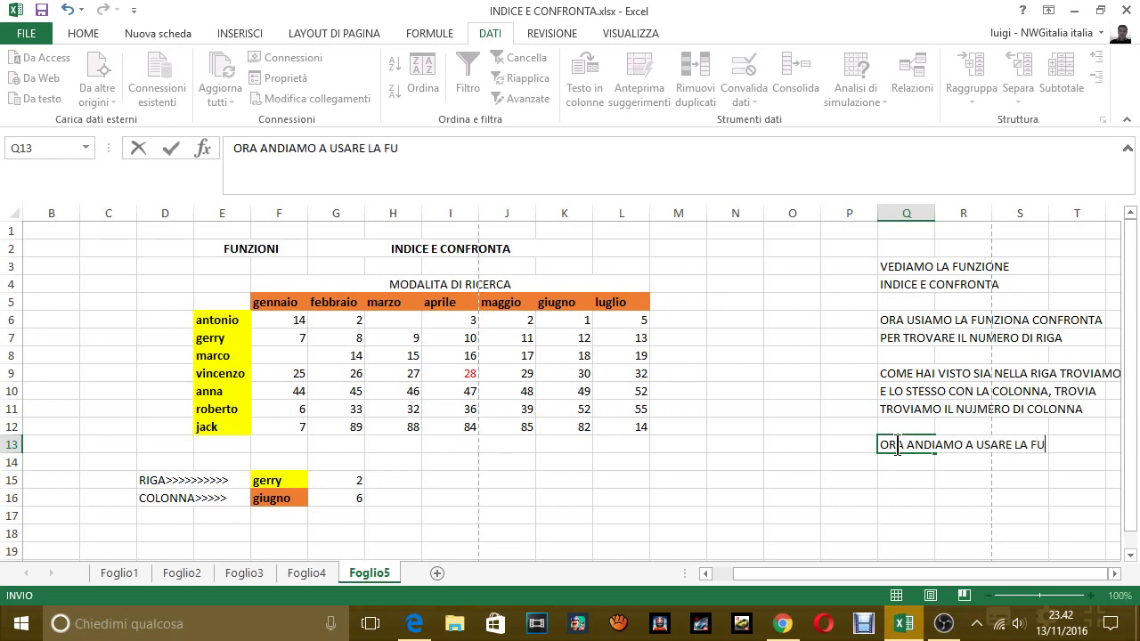
text(NZIO)
key(BackSpace)
text(NE)
key(Return)
text(CONF)
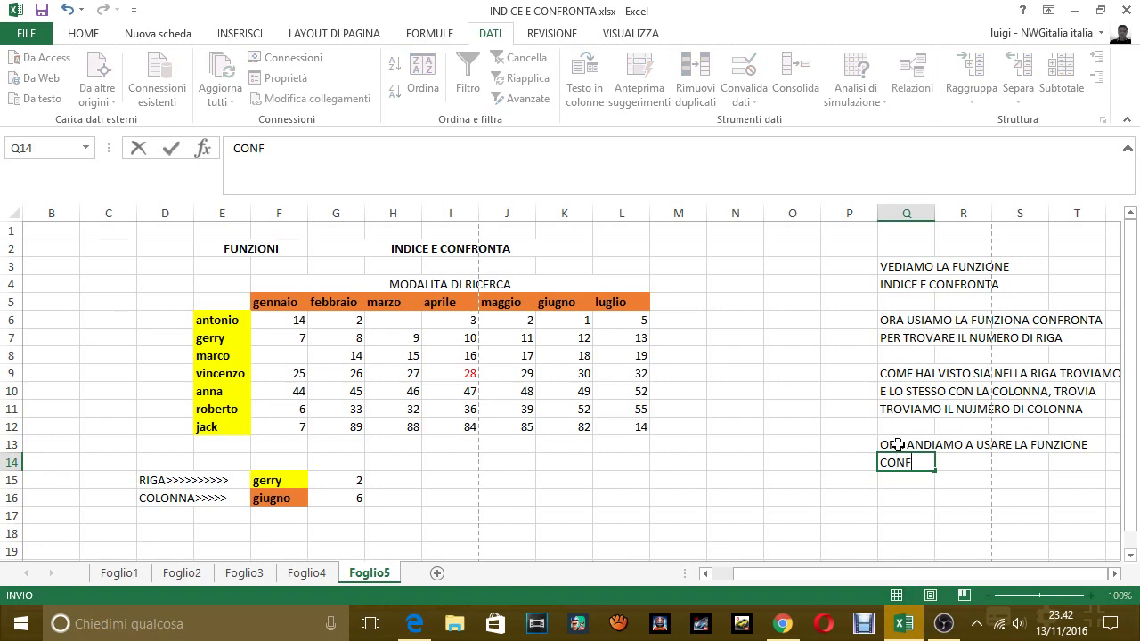
text(RONTA,)
text( PER)
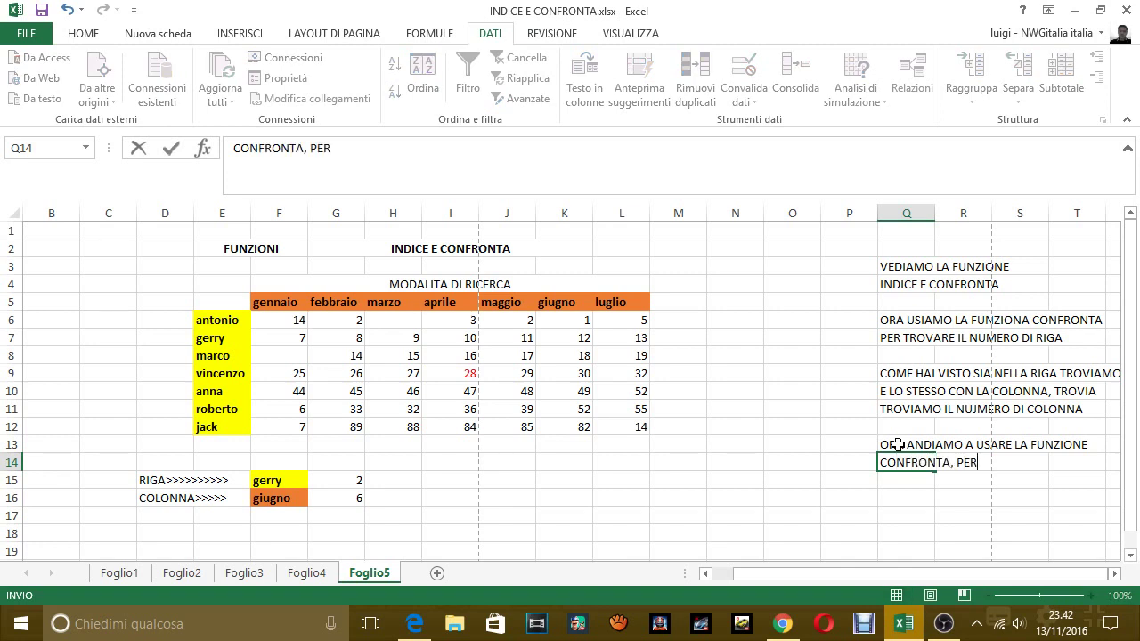
text( TROV)
text(ARE PER )
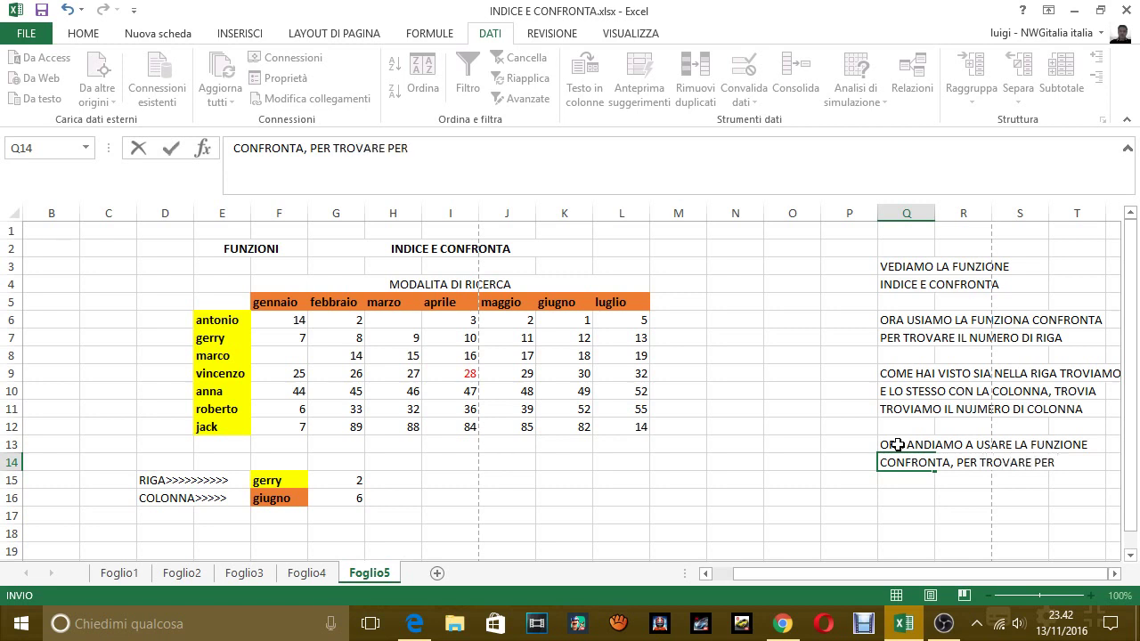
text(SE)
key(BackSpace)
key(BackSpace)
text(ESEM)
text(PIO)
key(Return)
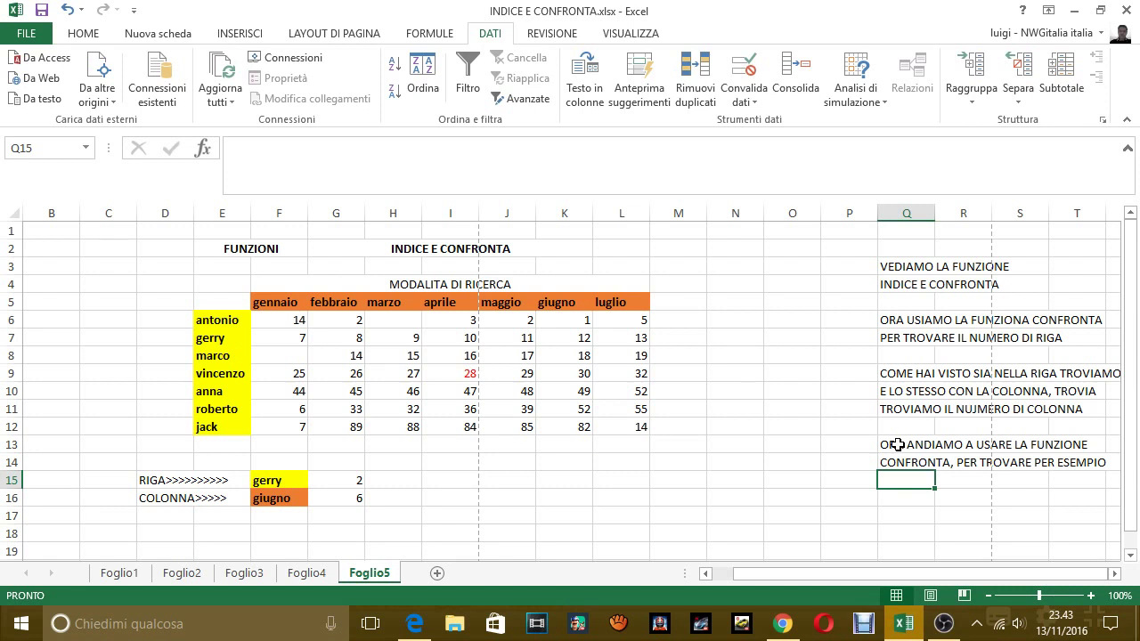
Step: Type 'GERRY A GIUGNO CHE è 12' in Q15 and 'E COSI VIA' in Q16
text(GERRY A )
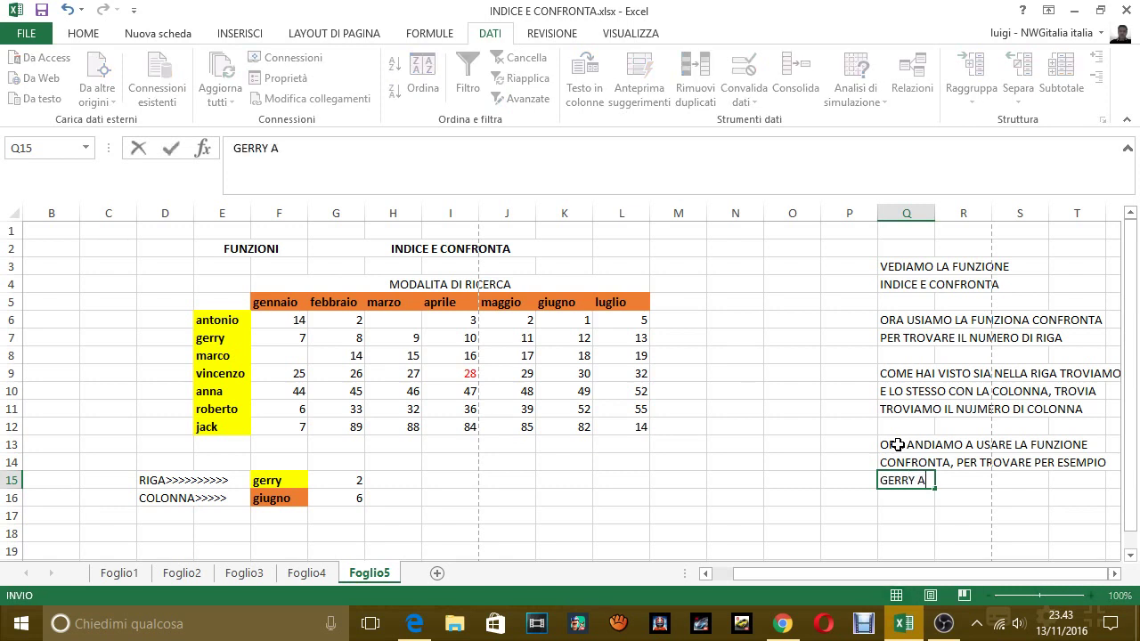
text(GIUG)
text(NO)
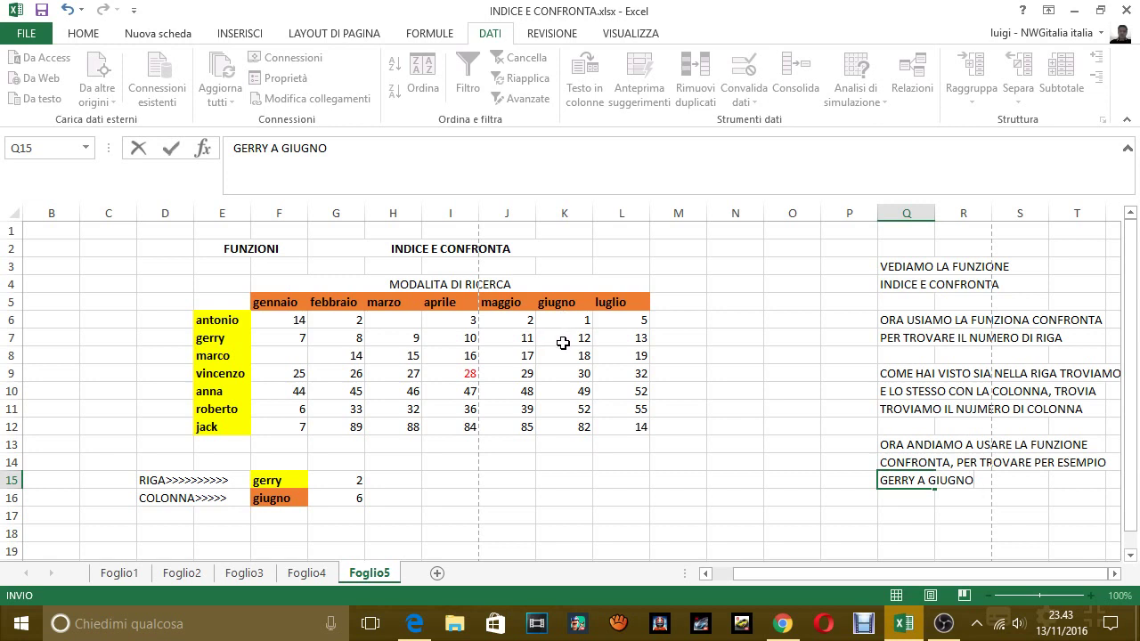
text( CHE è 1)
text(2....)
key(Return)
text(E COSI V)
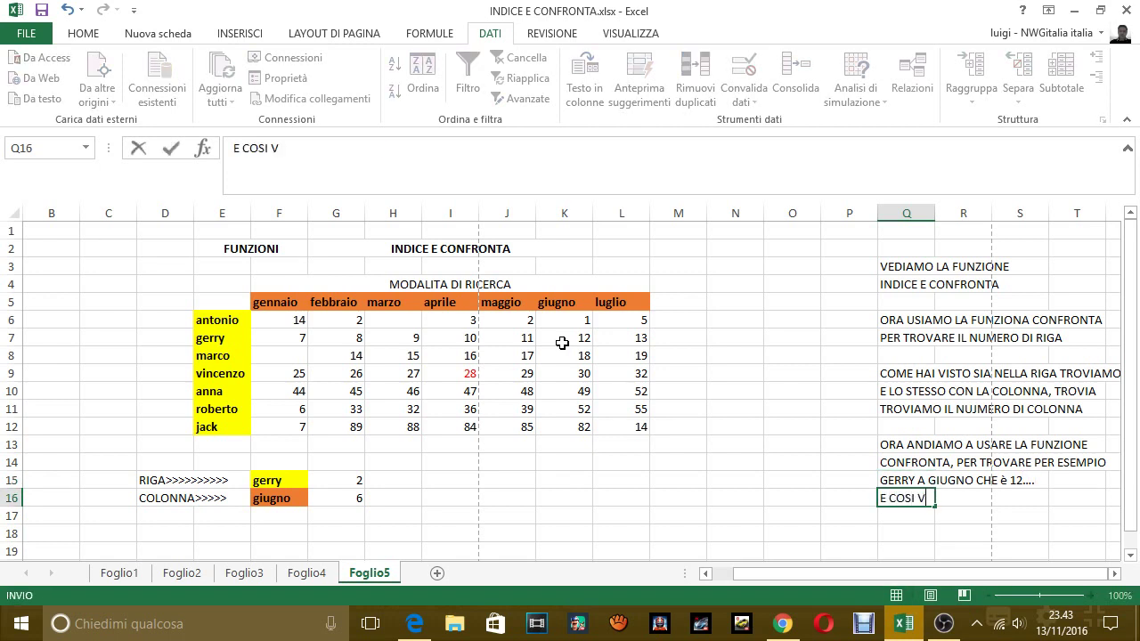
text(IA)
Step: Fill I16:J16 with a light gold colour
click(449, 486)
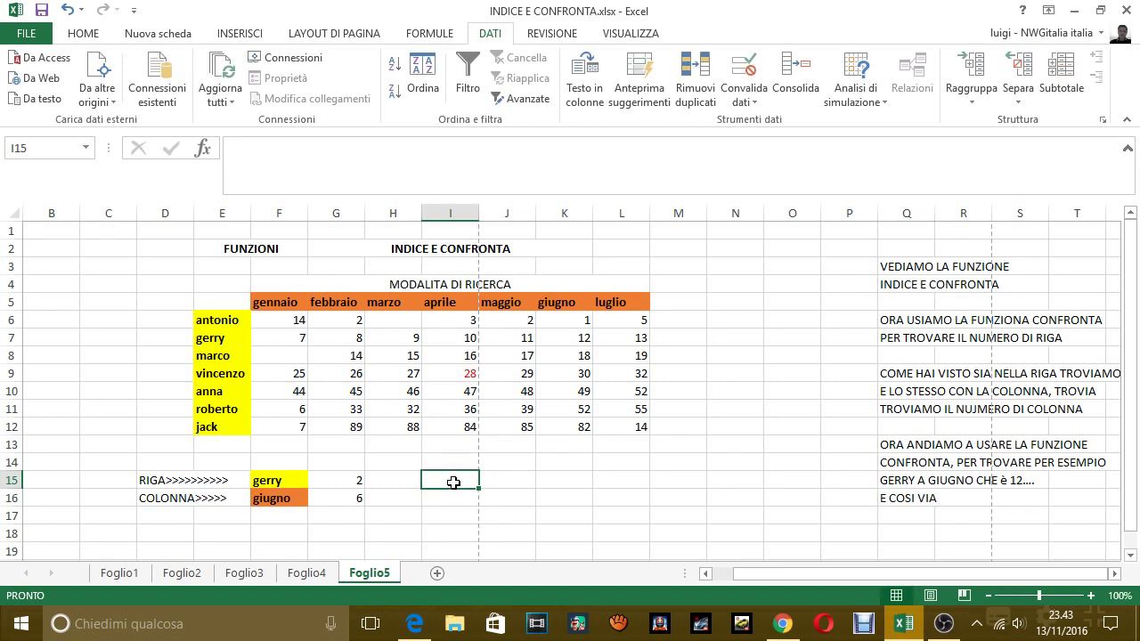
drag(450, 499, 509, 501)
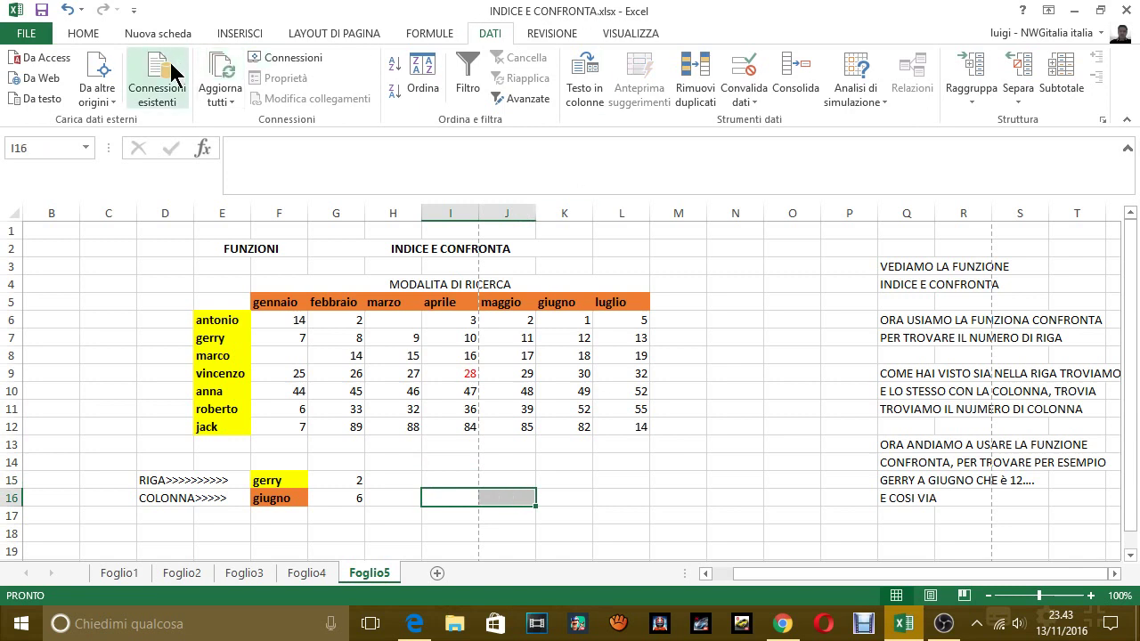
click(85, 34)
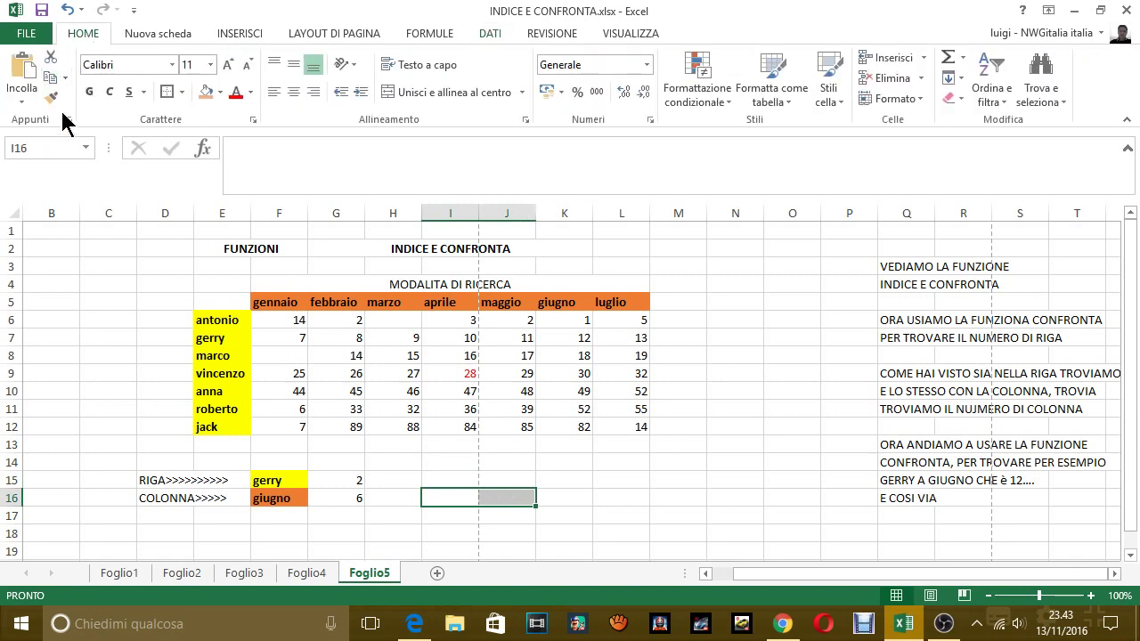
click(220, 92)
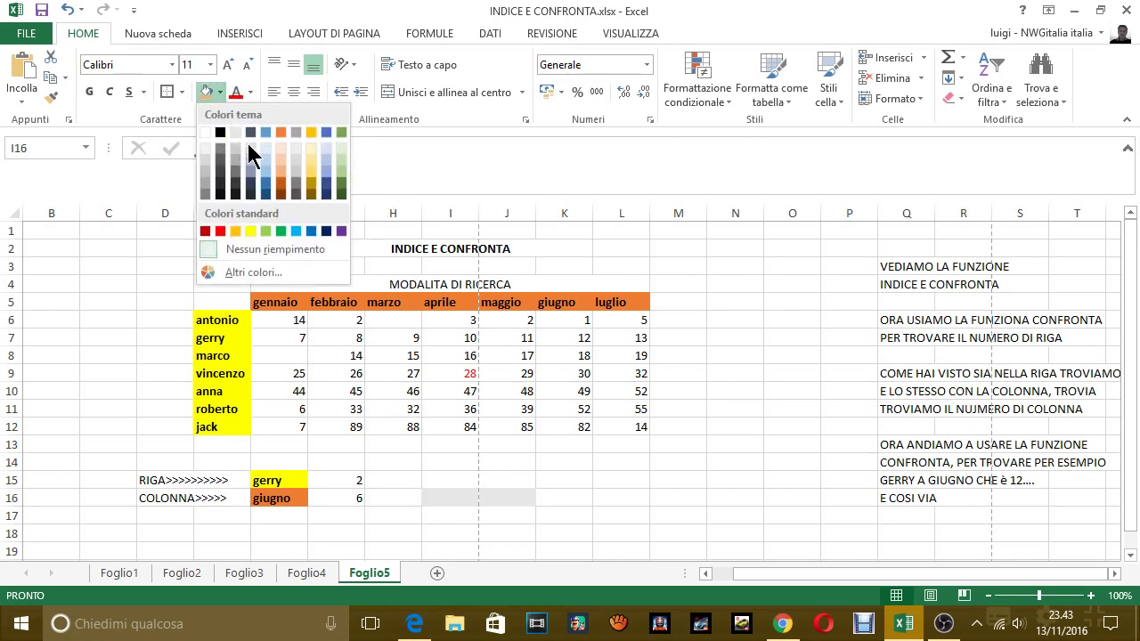
click(313, 158)
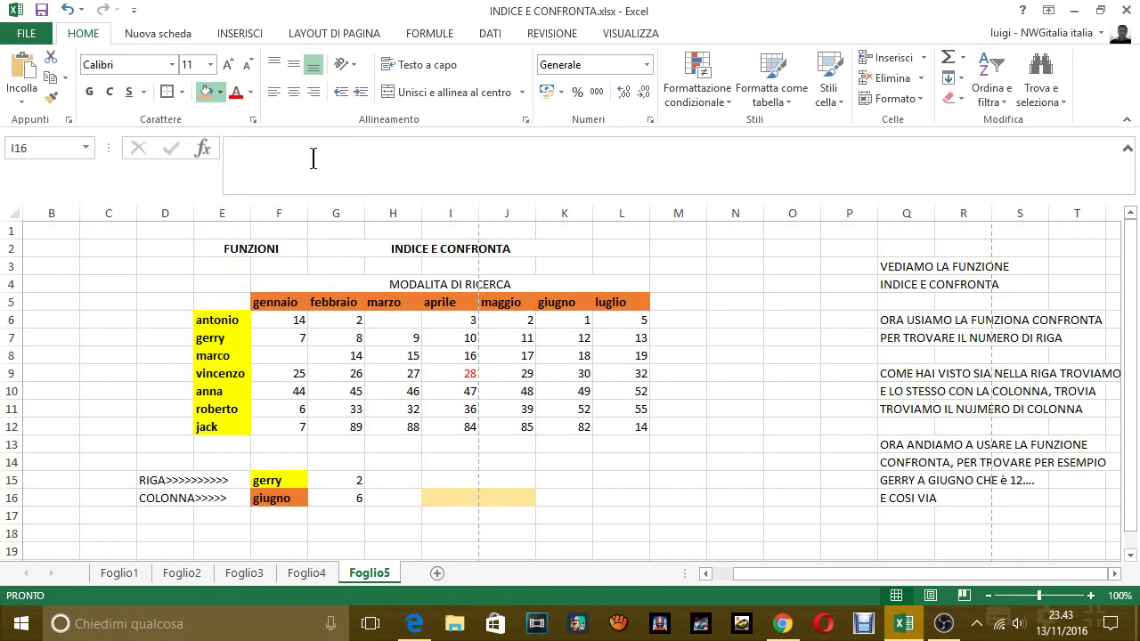
click(507, 481)
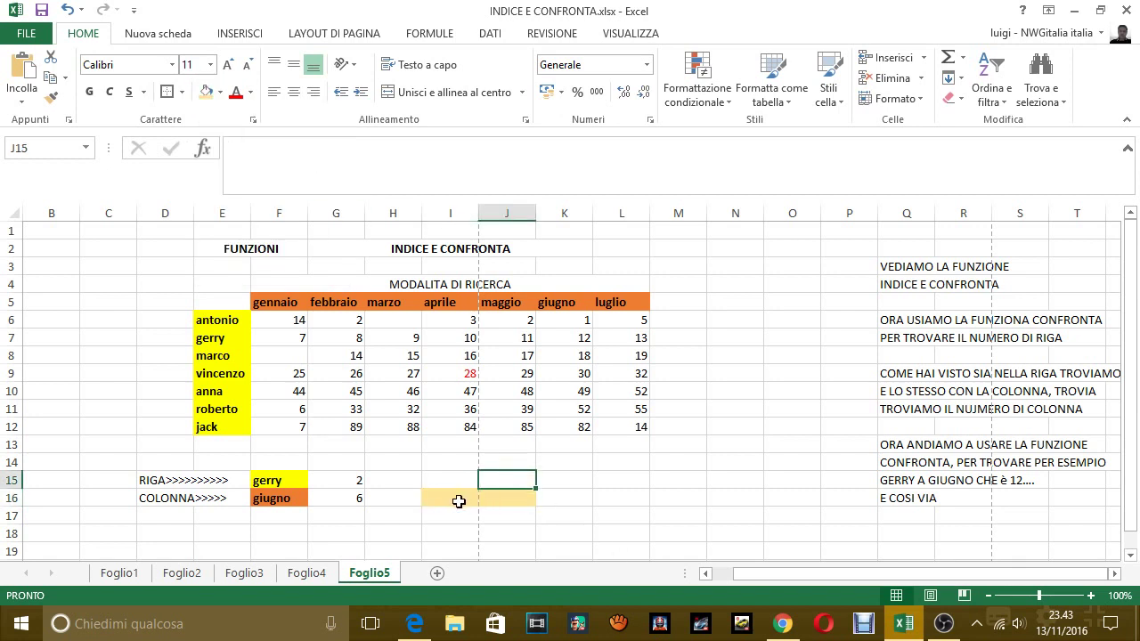
Step: Label I15 'FUNZIONE RICERCA' and merge and centre it across I15:J15
click(463, 482)
text(F)
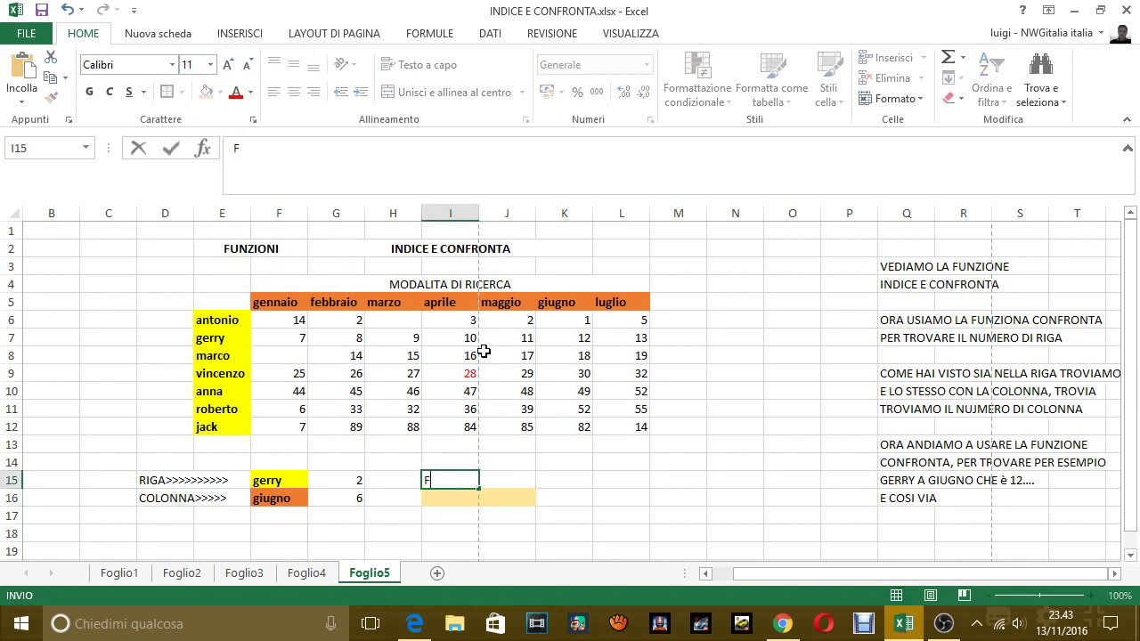
text(UNZIONE RIC)
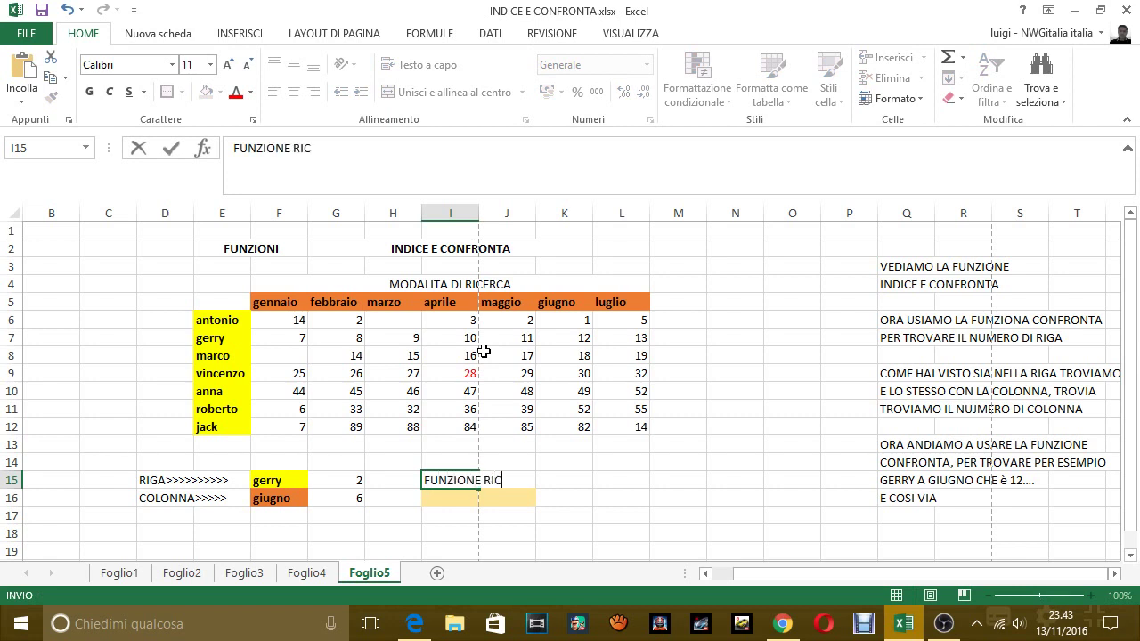
text(ERCA)
click(547, 481)
drag(454, 482, 507, 481)
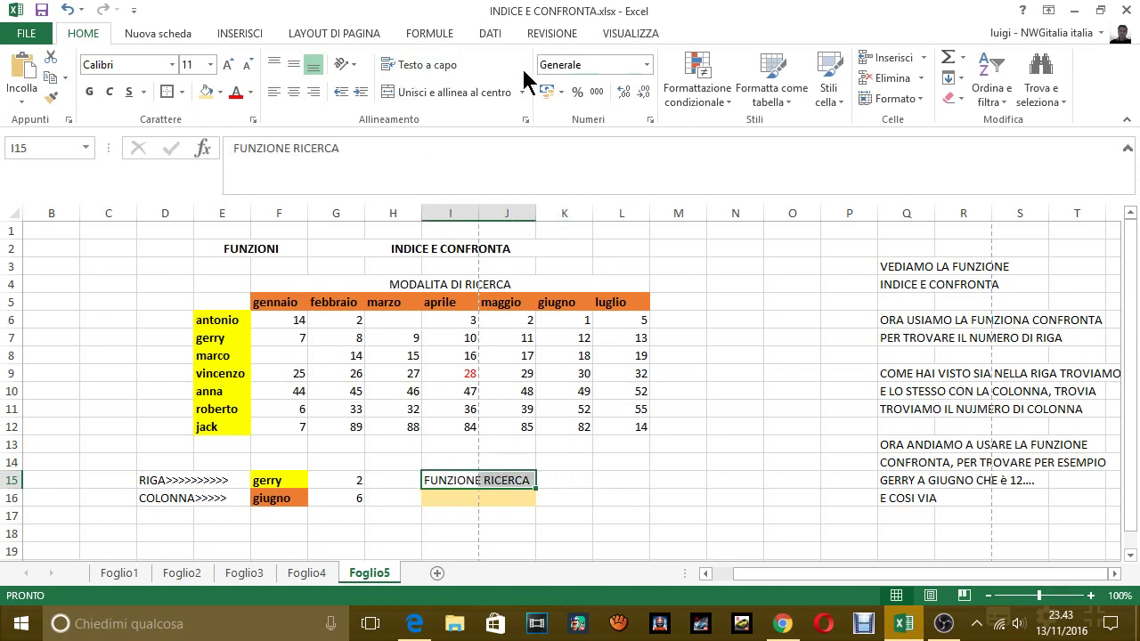
click(486, 92)
click(717, 497)
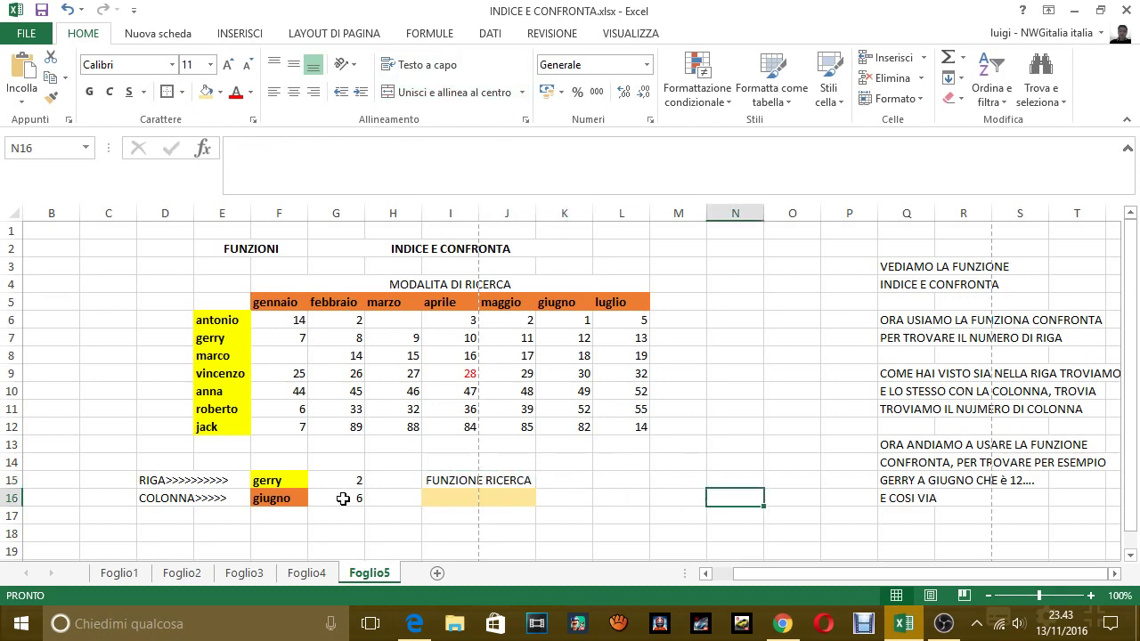
Step: Merge and centre the gold cells I16:J16 into one result cell
click(465, 499)
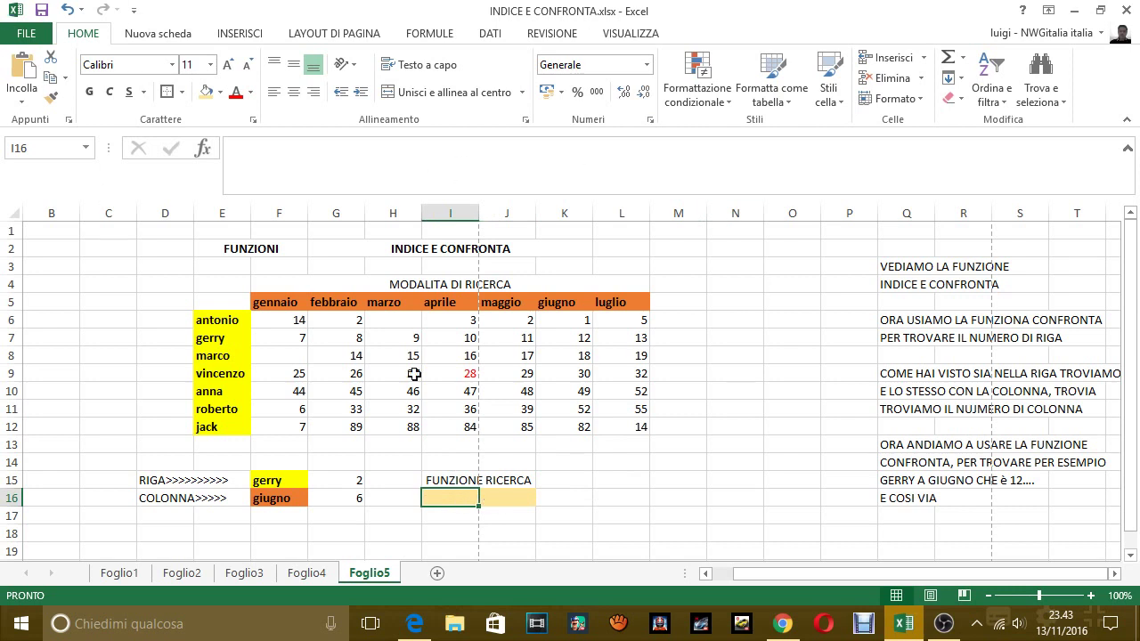
drag(466, 493, 488, 500)
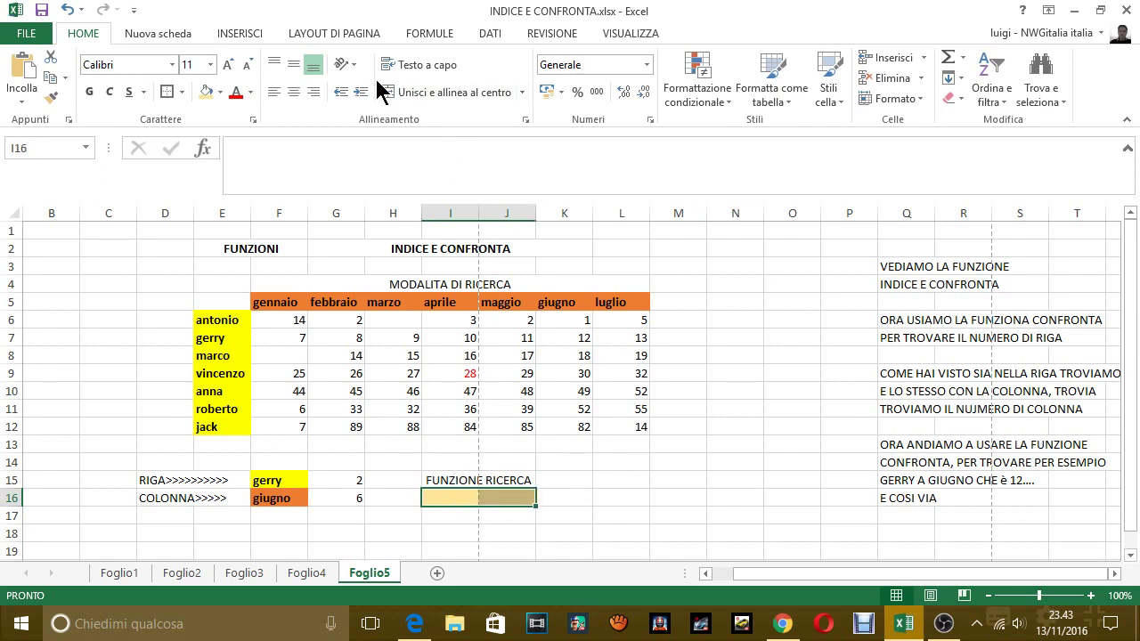
click(491, 92)
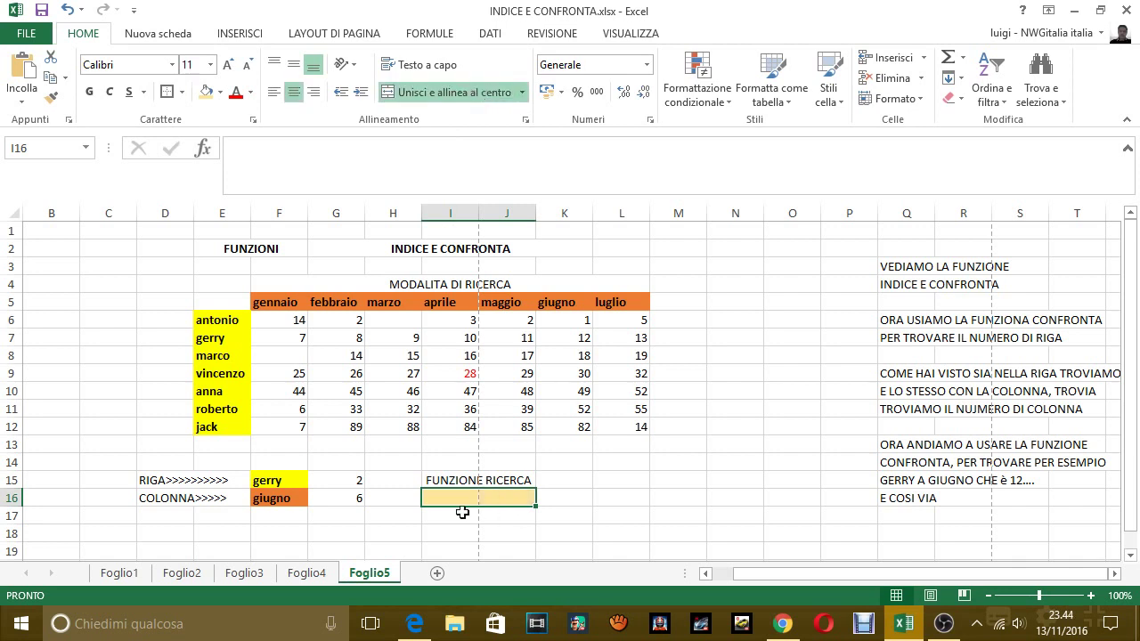
click(515, 520)
click(466, 498)
Step: Enter =INDICE(F6:L12;G15;G16) in the merged I16 cell, returning 12 for gerry in giugno
text(=)
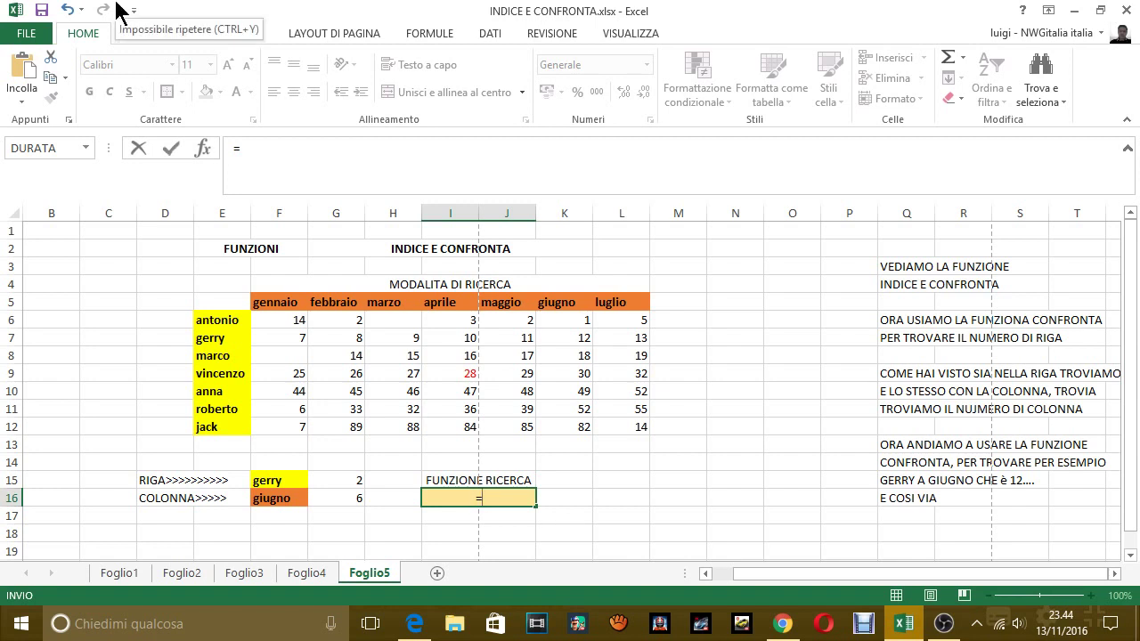
text(INDI)
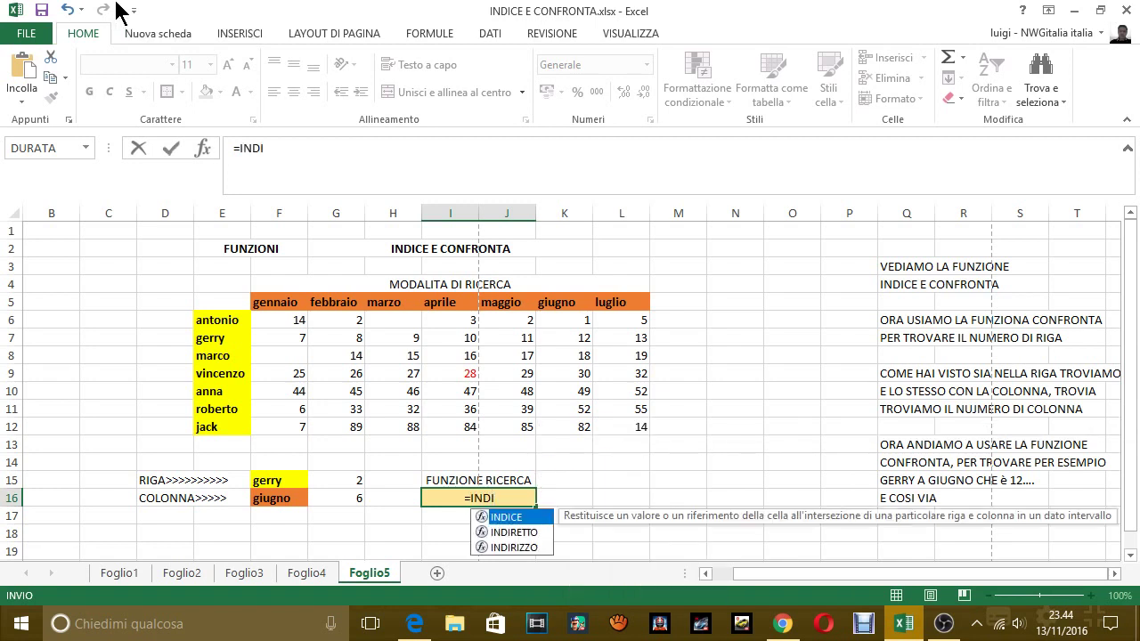
key(Tab)
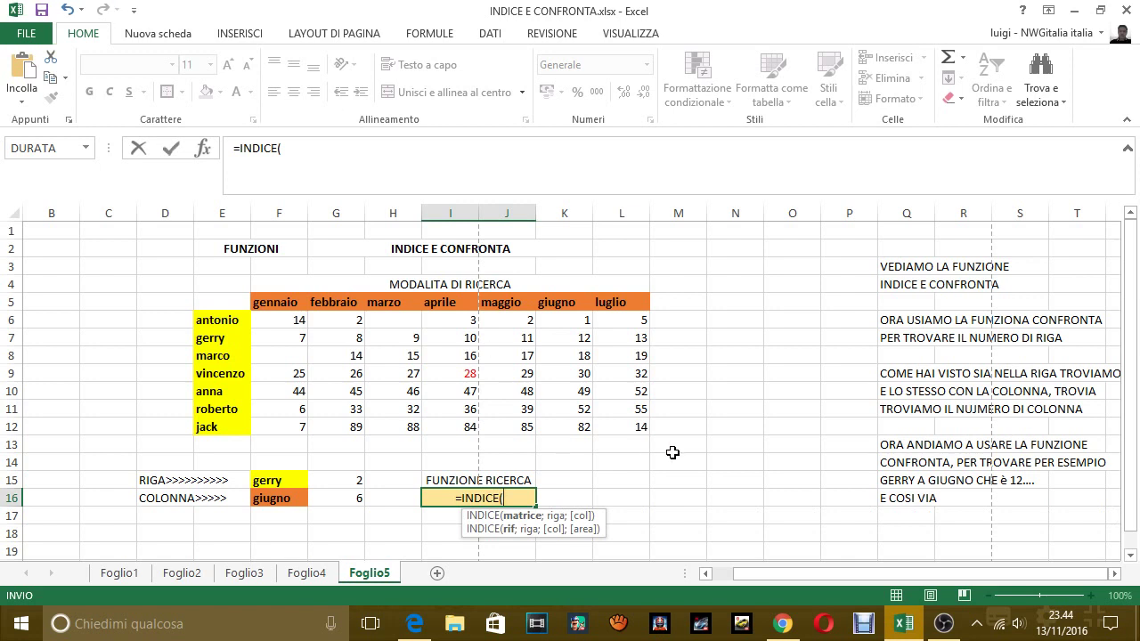
click(924, 465)
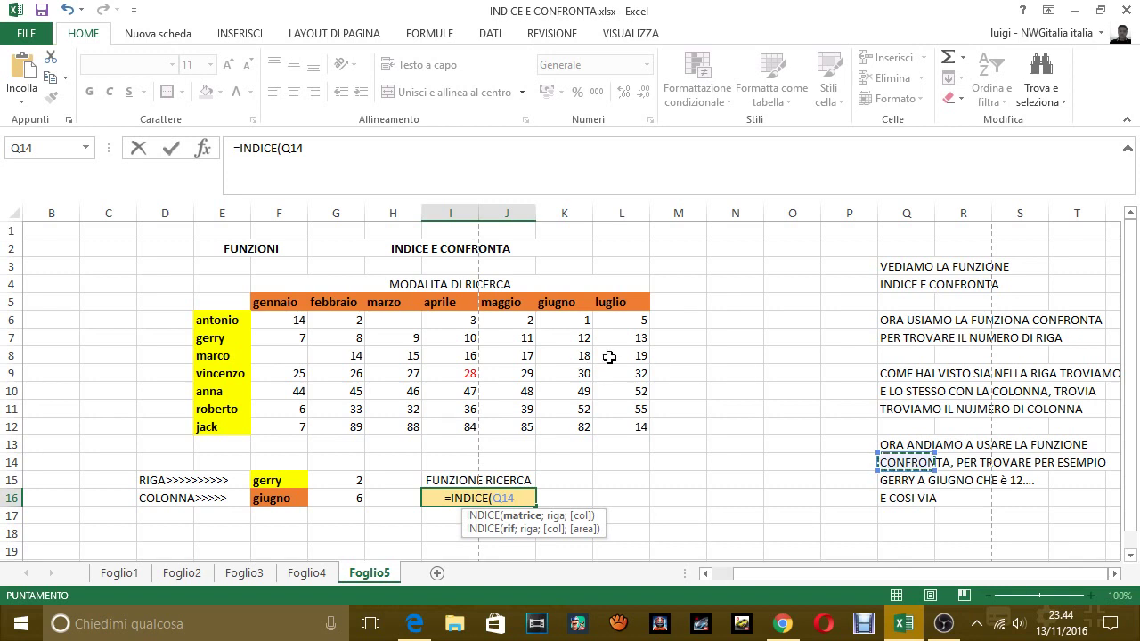
key(BackSpace)
key(BackSpace)
key(BackSpace)
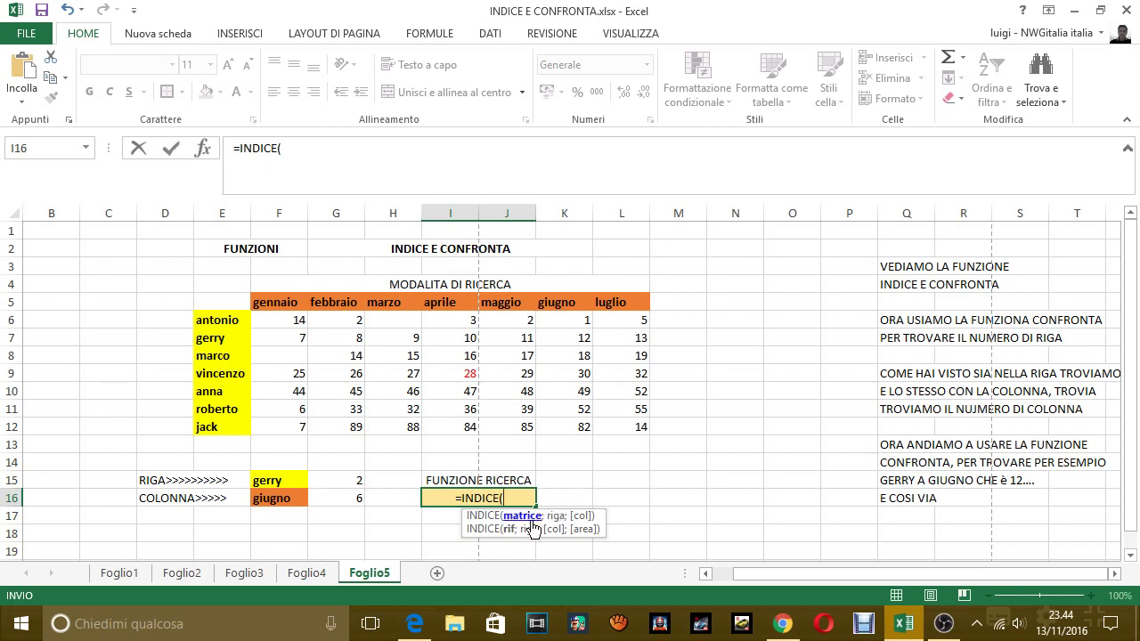
drag(634, 430, 303, 334)
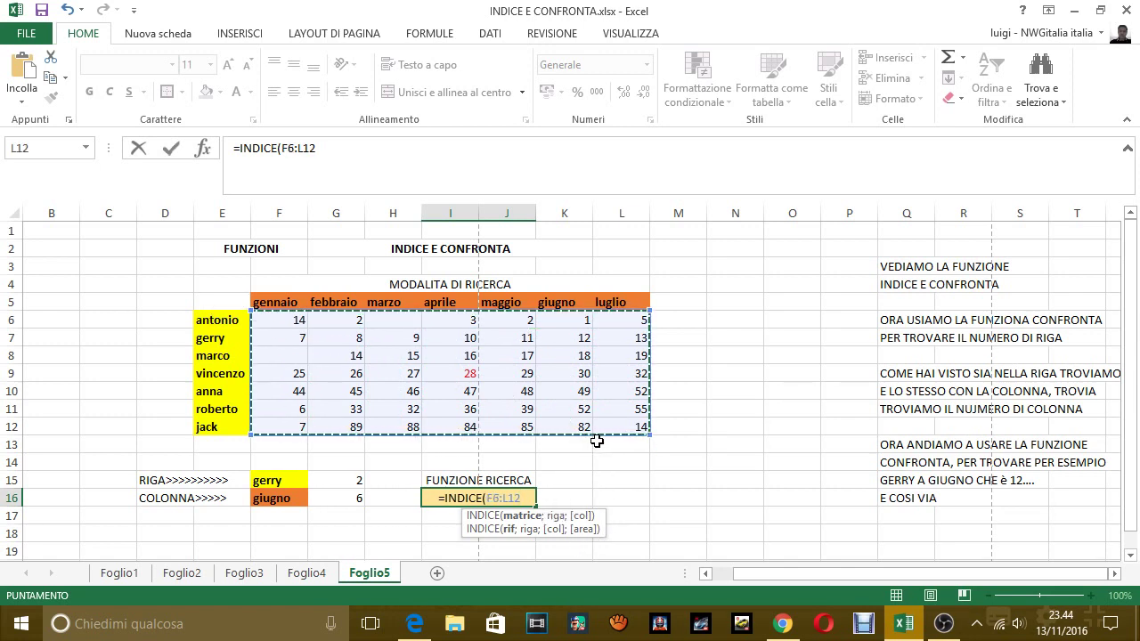
text(;)
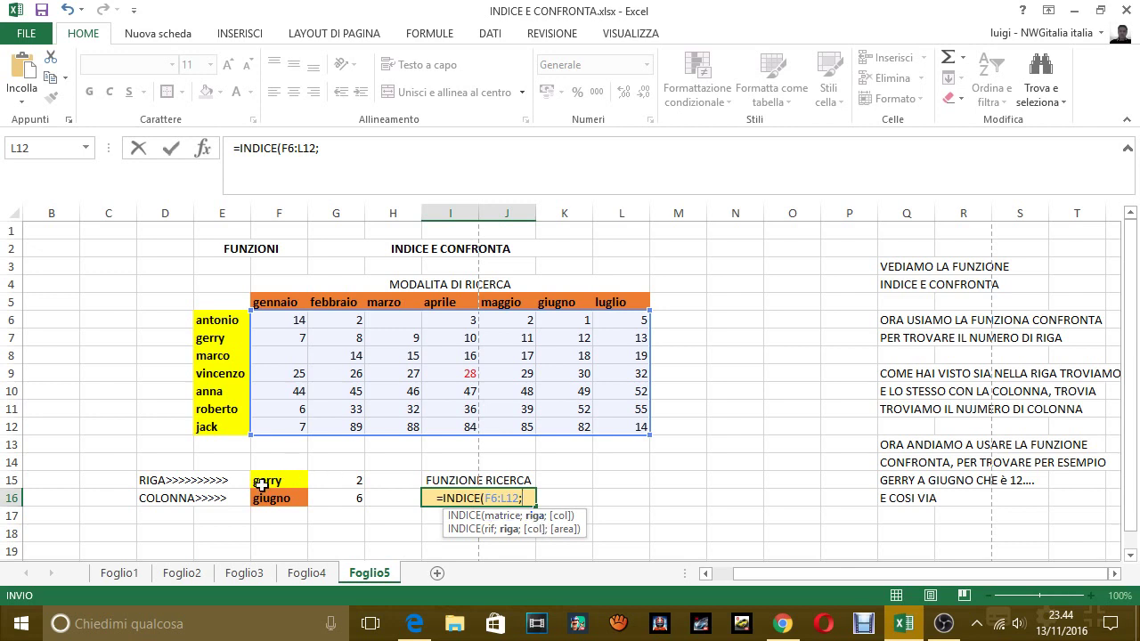
click(341, 481)
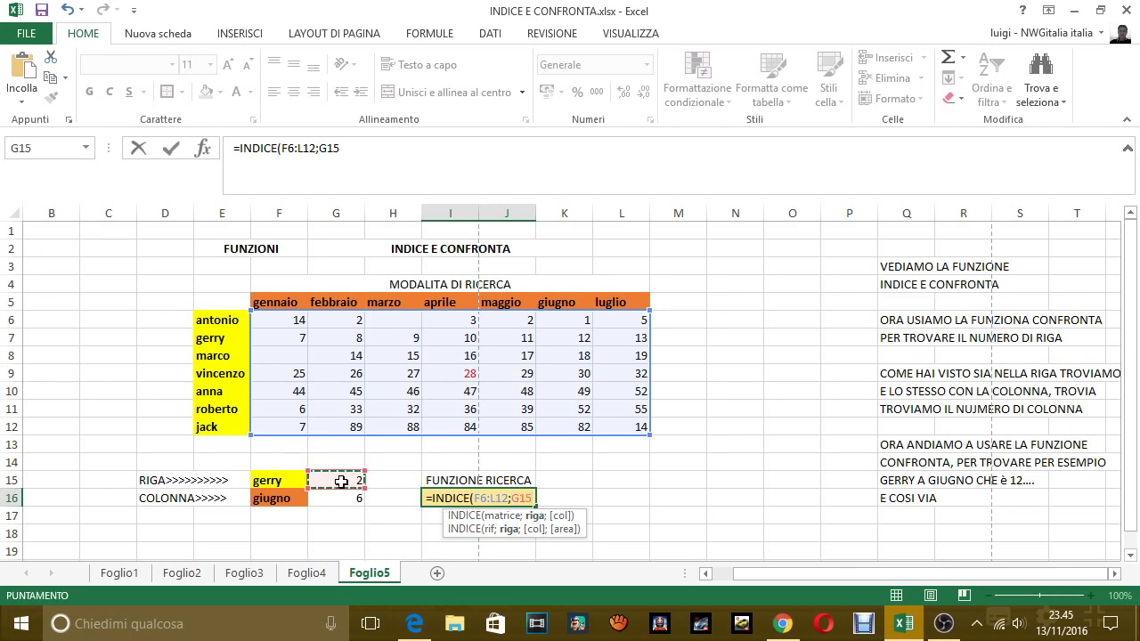
text(;)
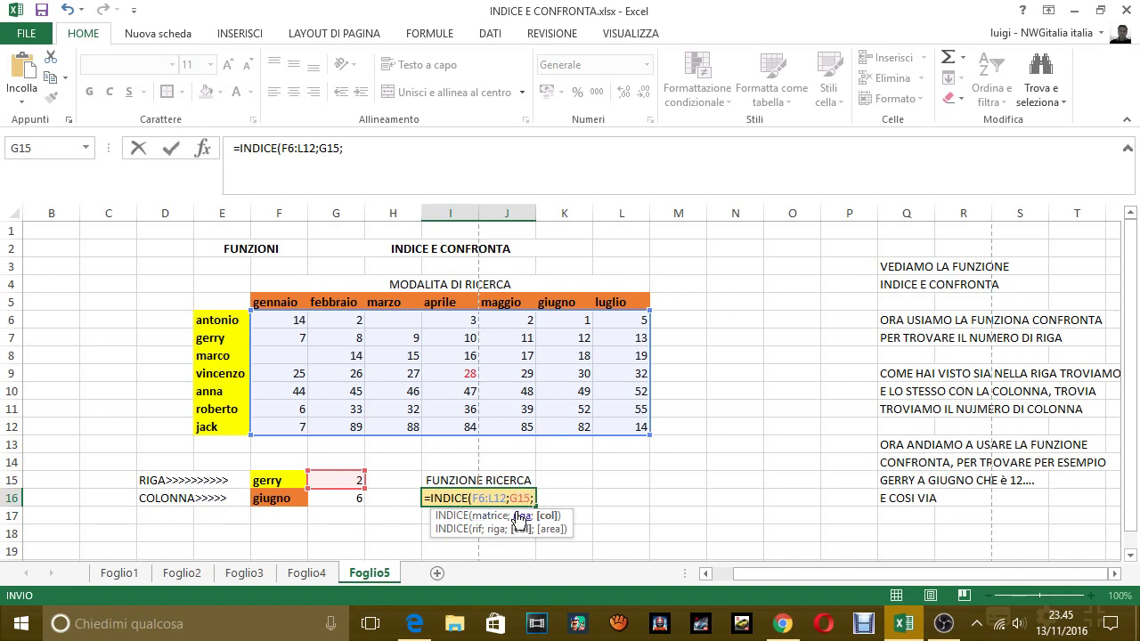
click(353, 498)
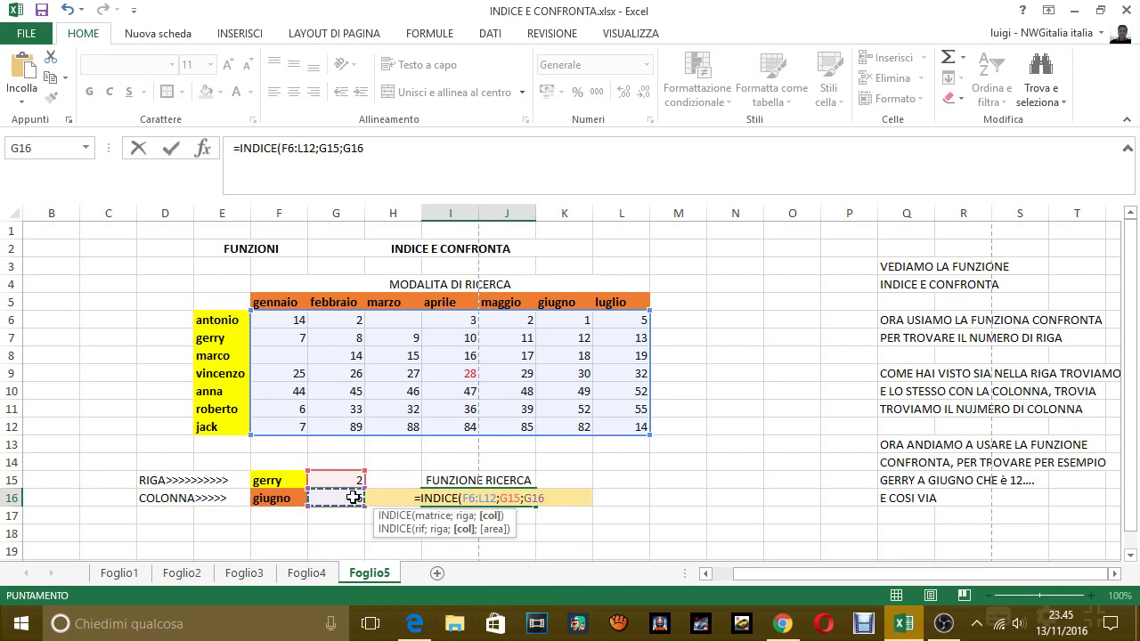
text())
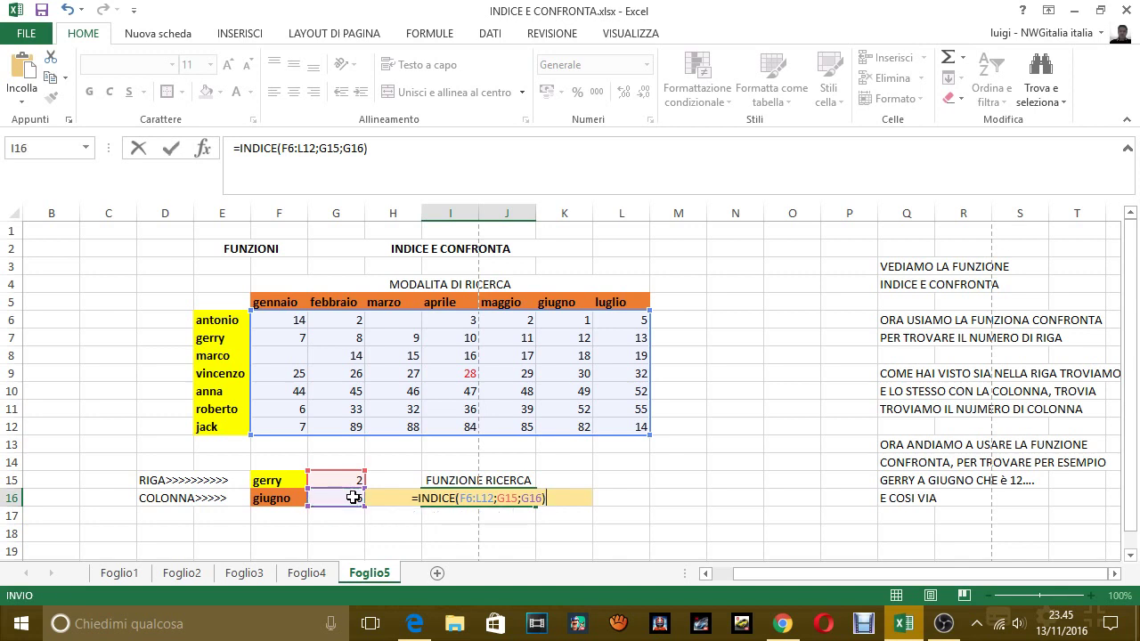
key(Return)
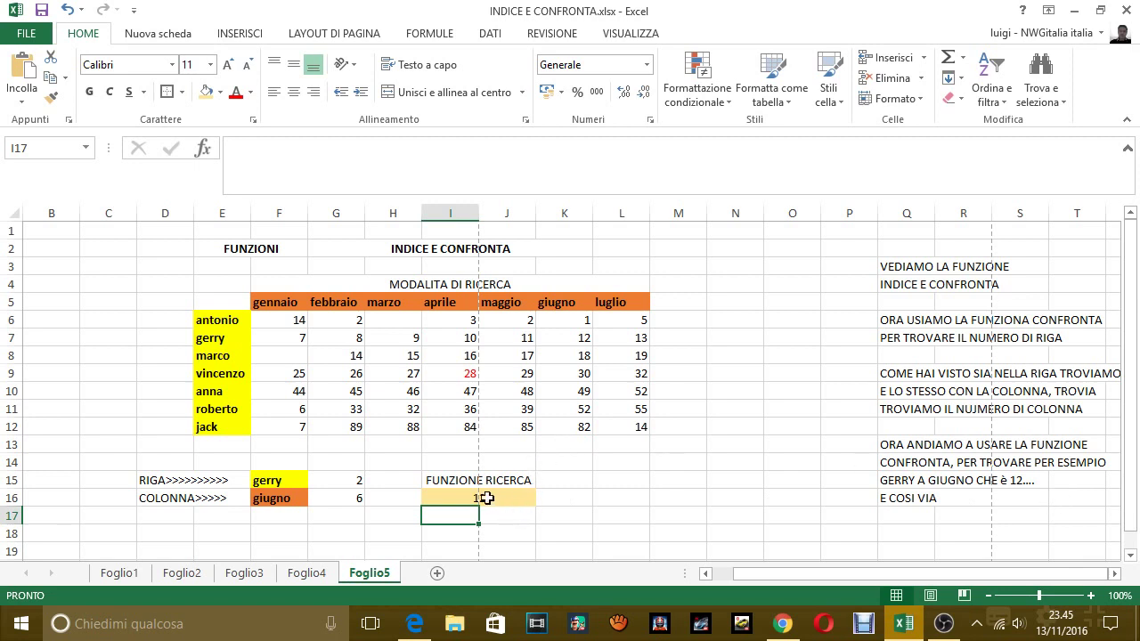
Step: Pick antonio in F15 and check the result against his giugno value of 1
click(484, 499)
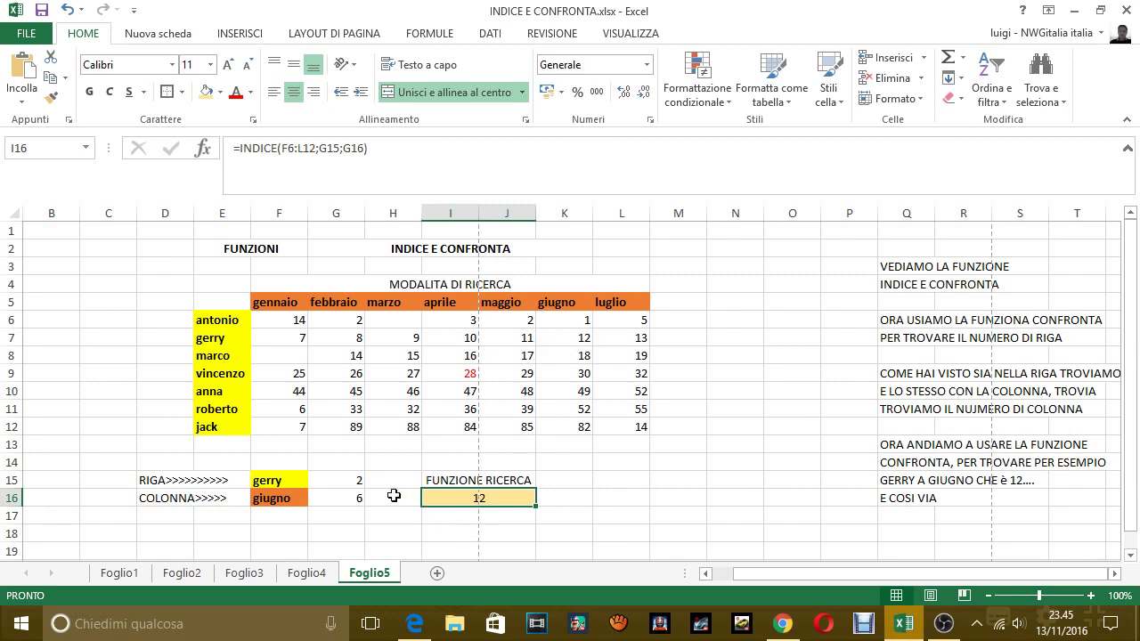
click(289, 481)
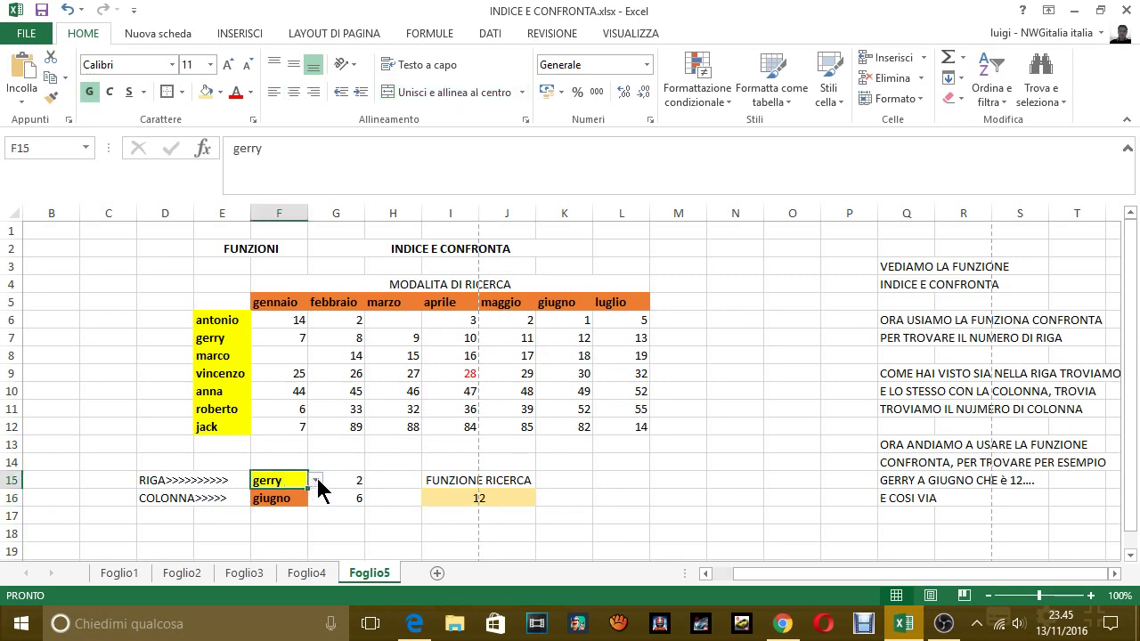
click(316, 481)
click(300, 497)
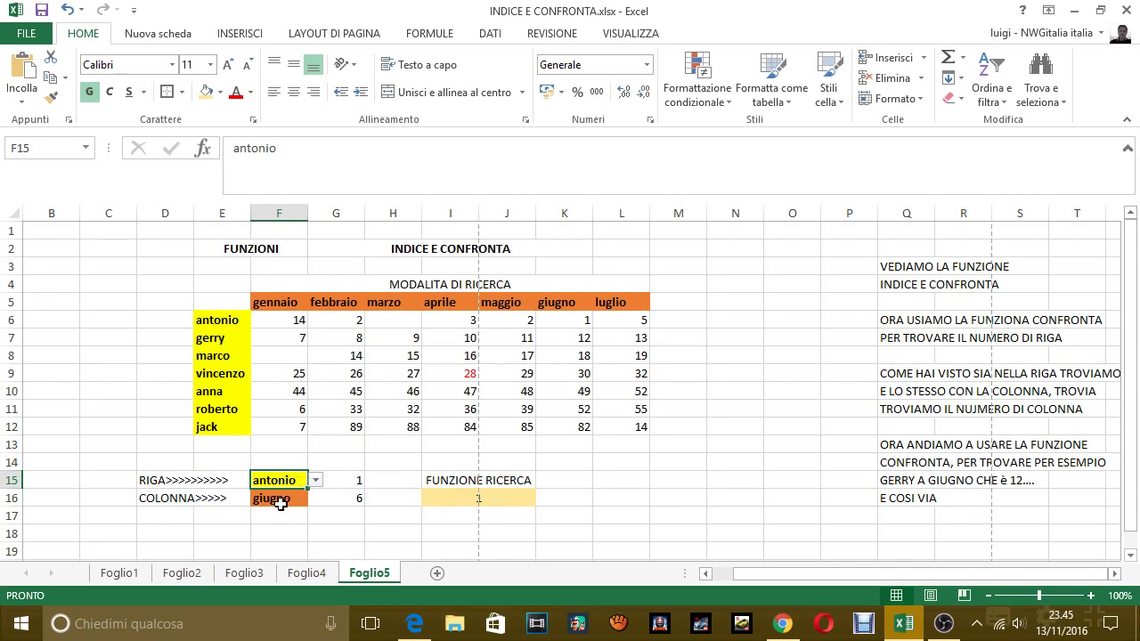
click(485, 500)
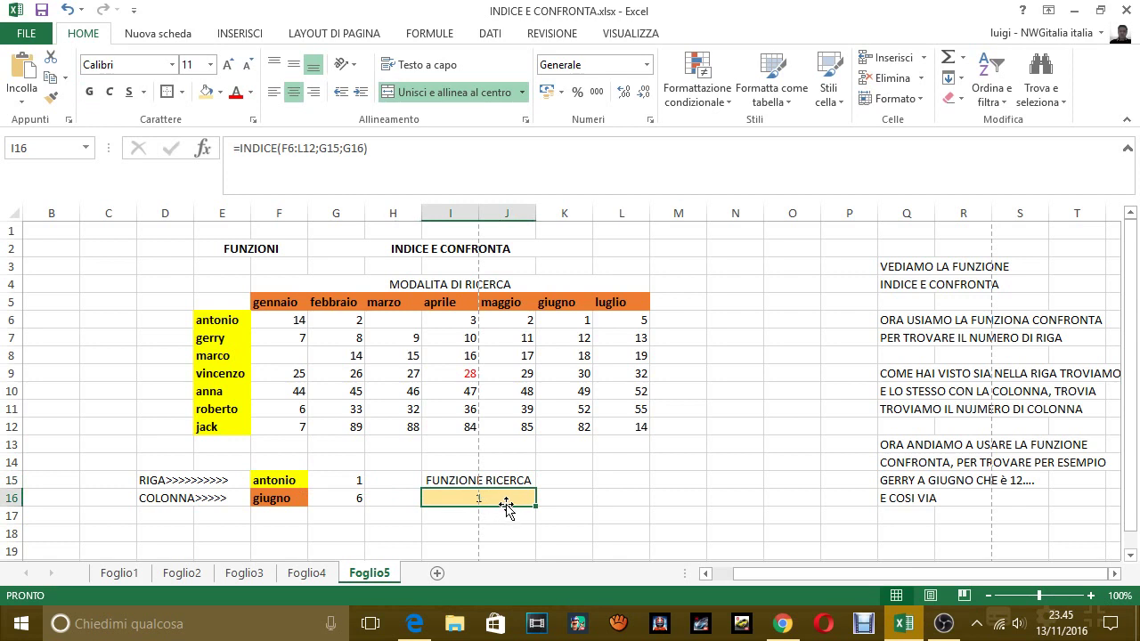
click(616, 501)
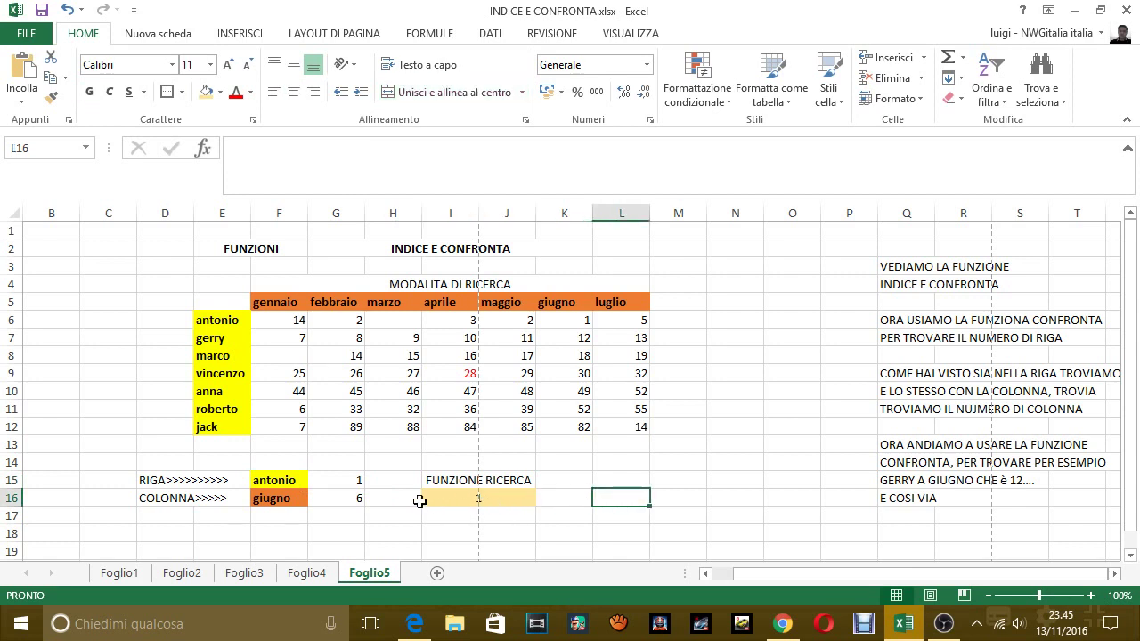
click(222, 323)
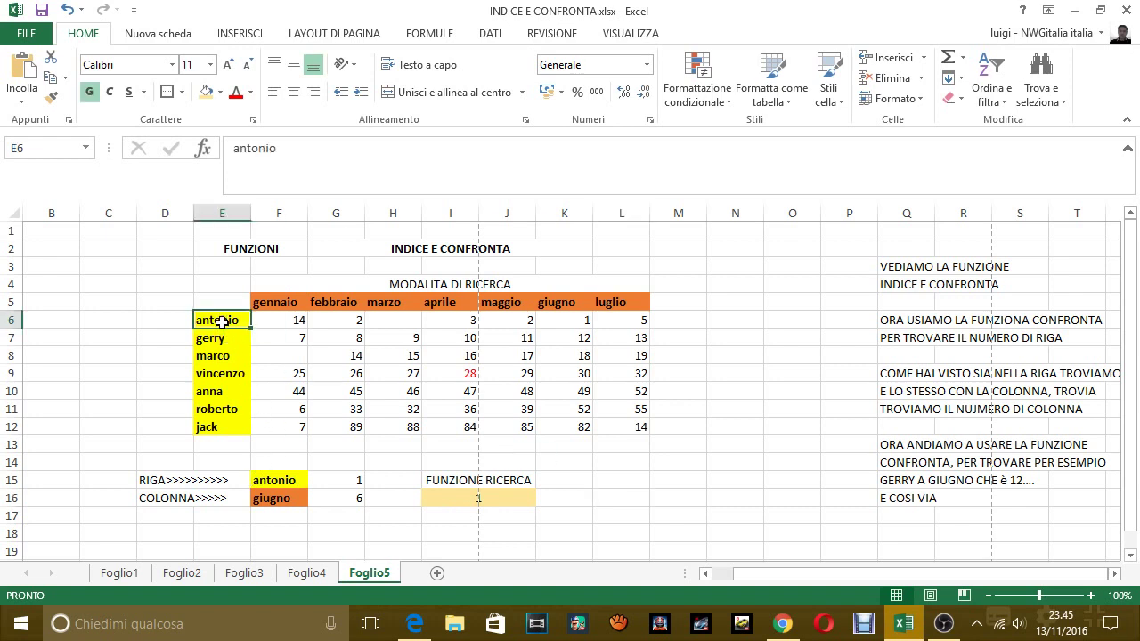
click(565, 322)
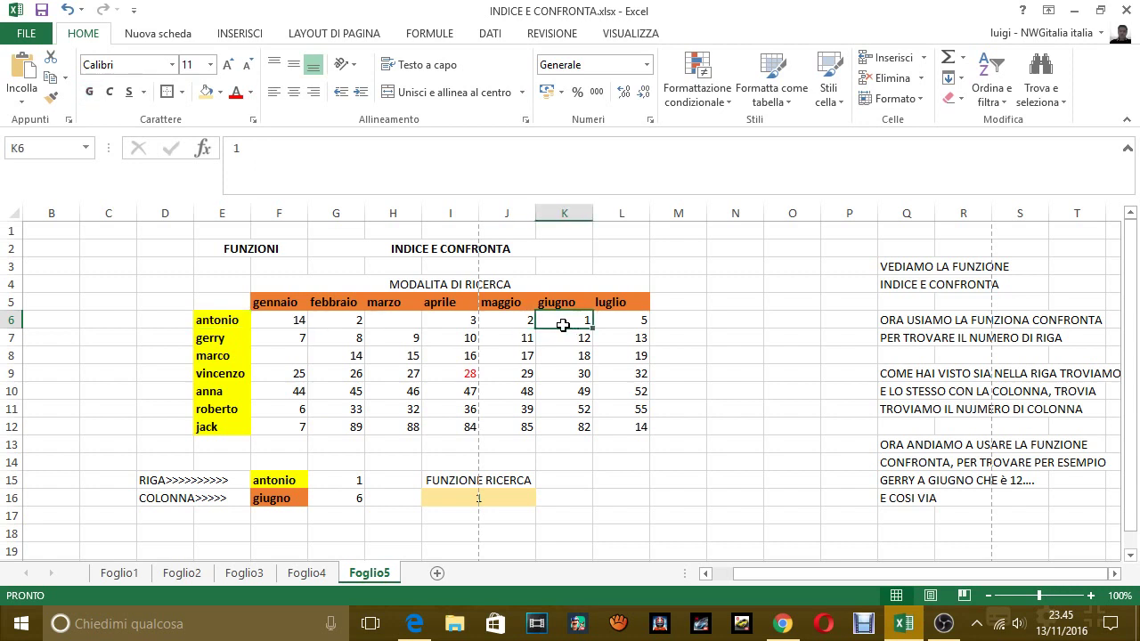
Step: Change the F16 month to marzo, noting antonio's marzo cell is empty
click(285, 501)
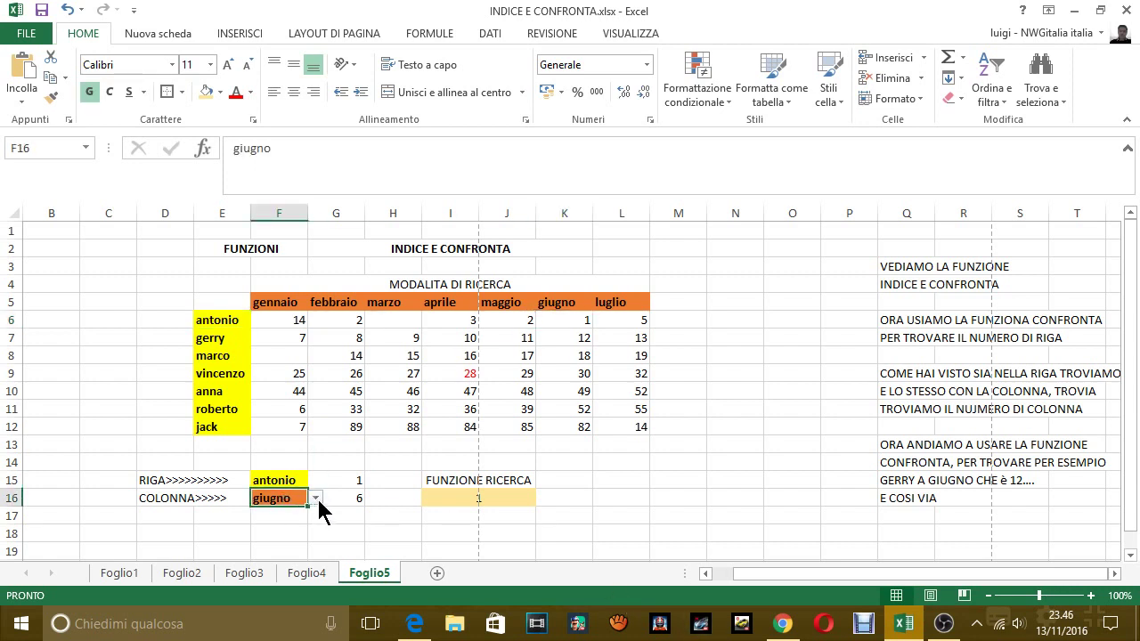
click(316, 499)
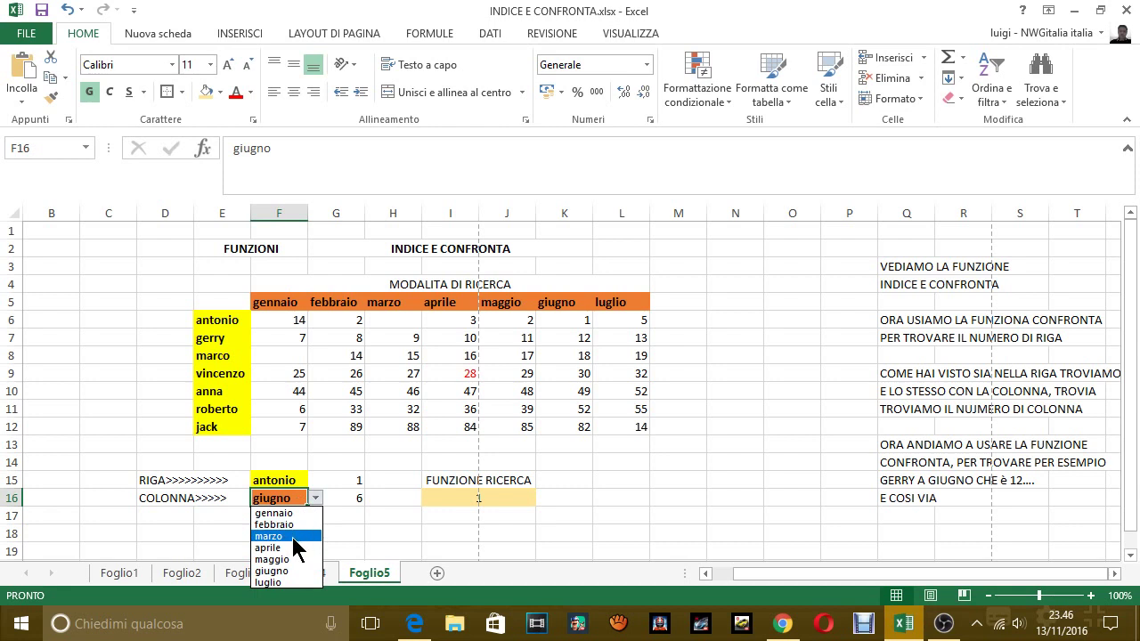
click(297, 538)
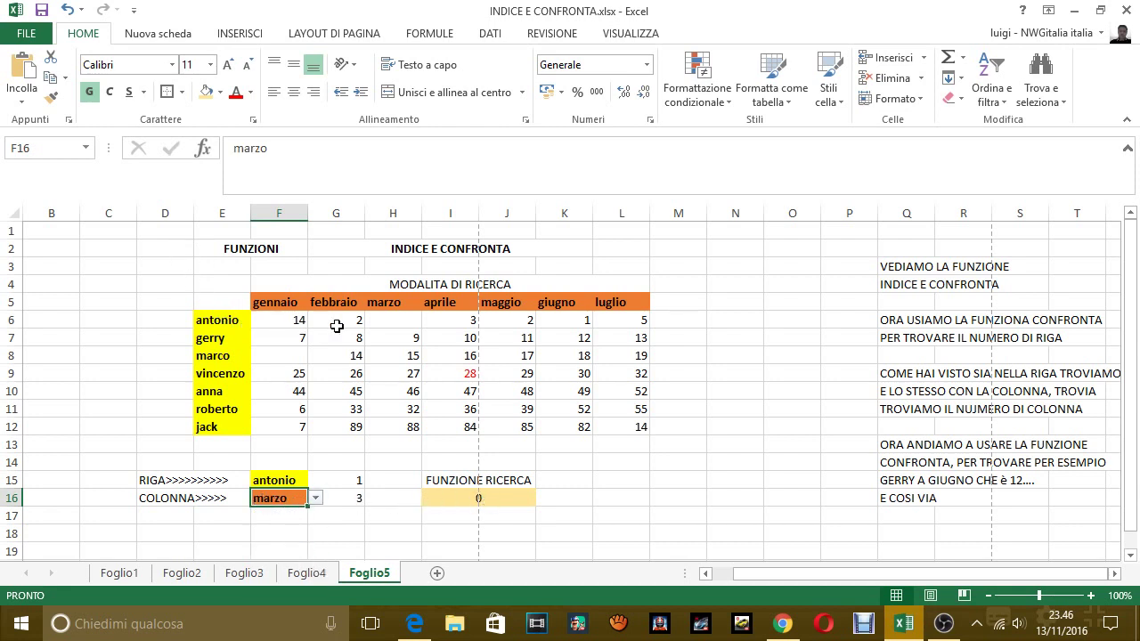
click(408, 322)
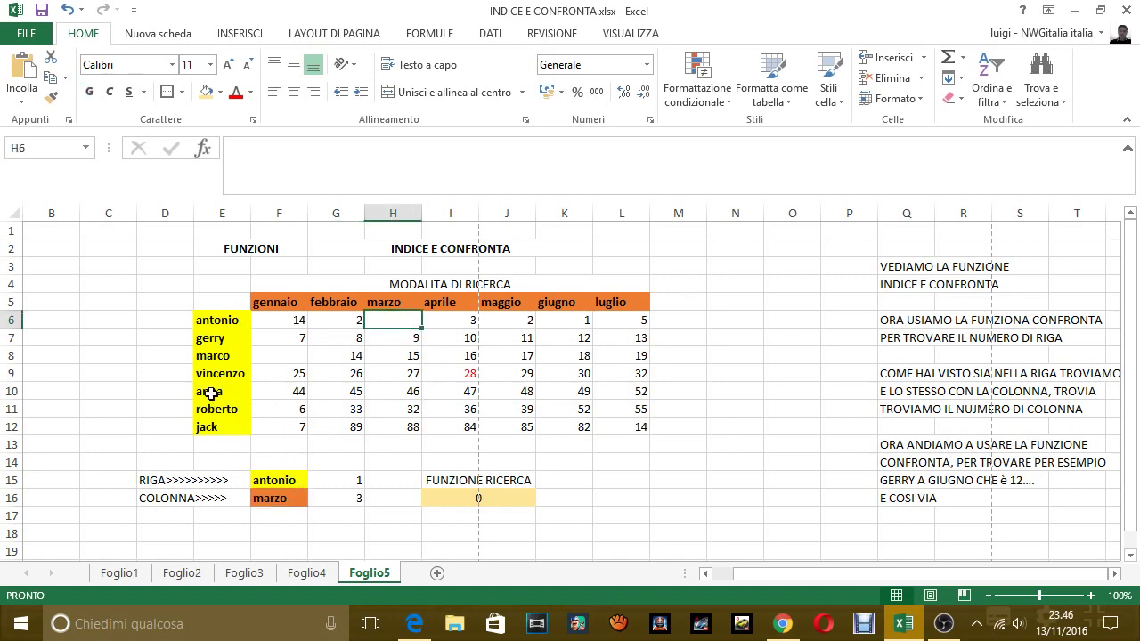
Step: Switch the F15 name to anna so the INDICE result shows 46
click(301, 481)
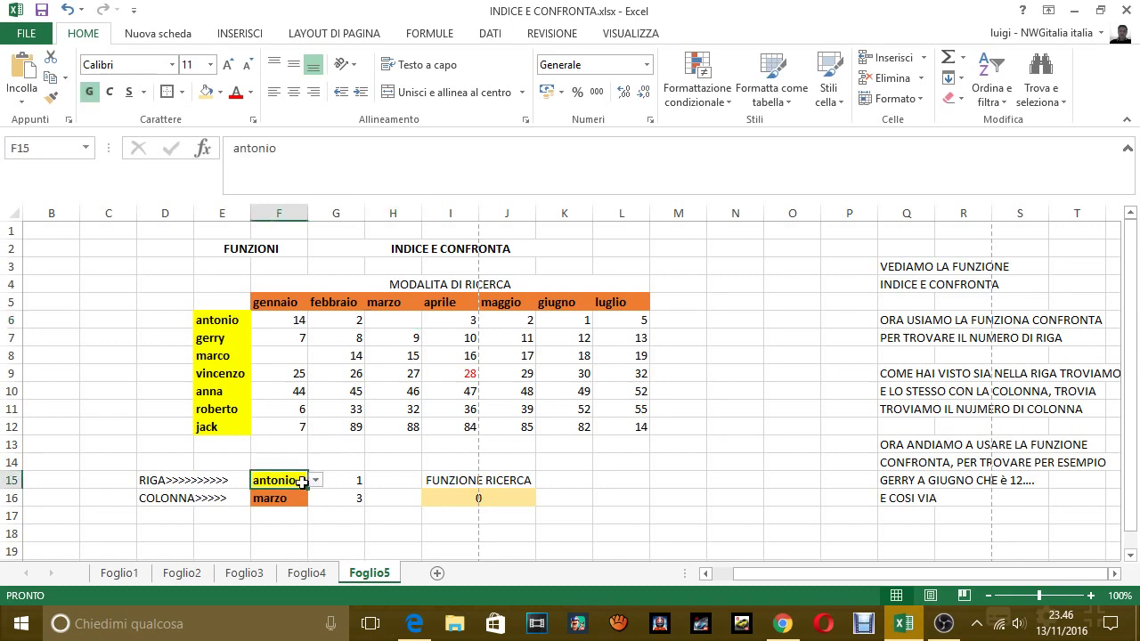
click(316, 481)
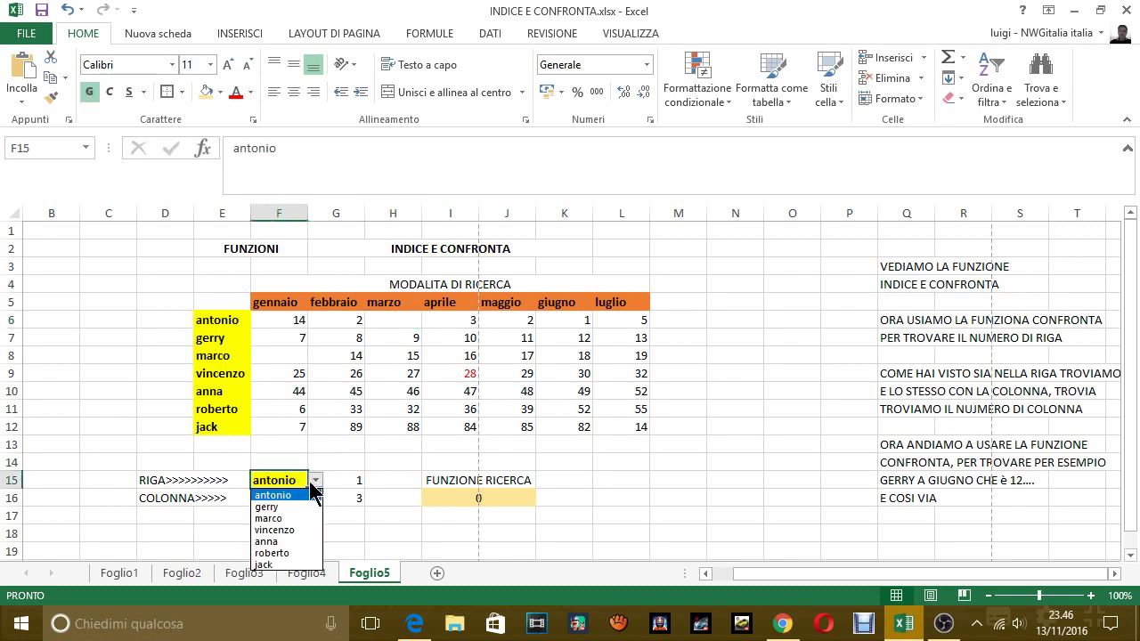
click(298, 542)
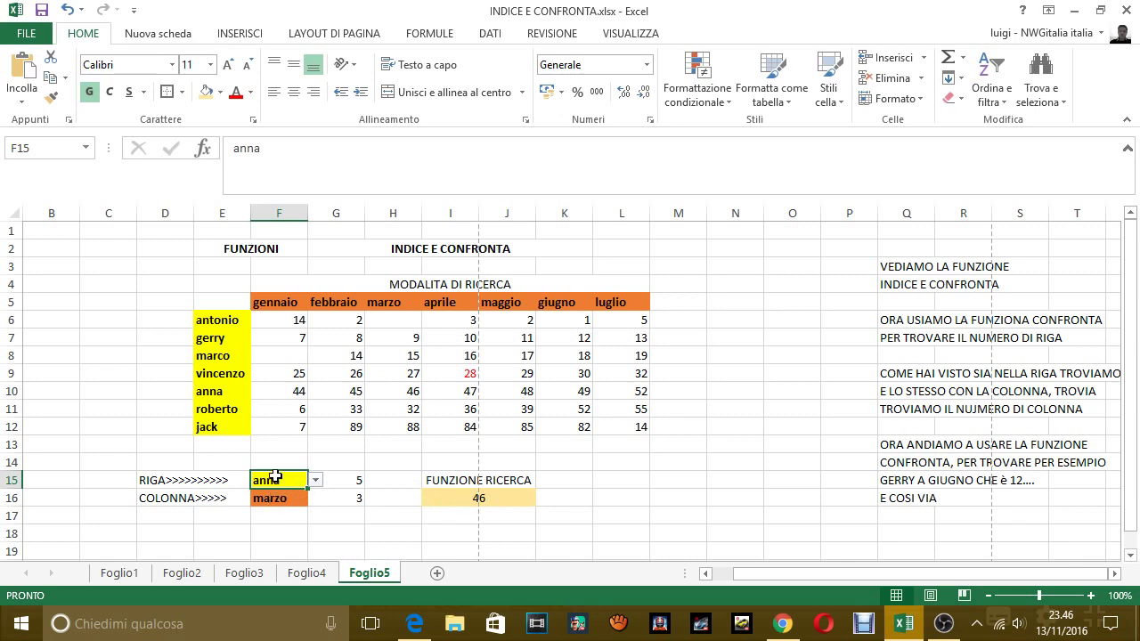
click(219, 395)
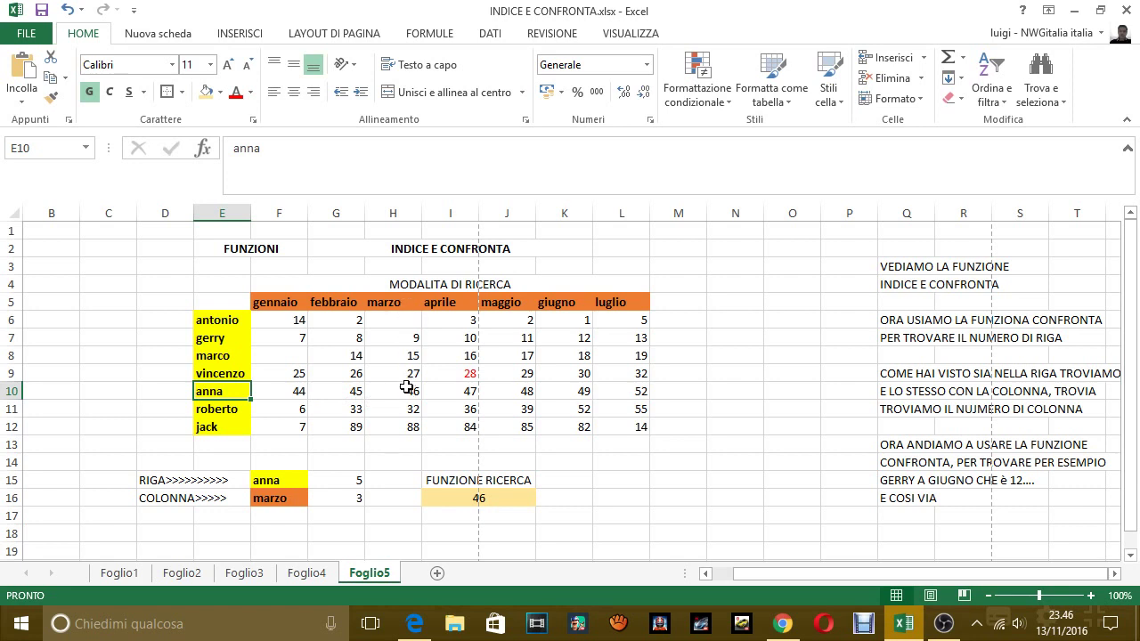
Step: Type 'COME VEDI CI DA SEMPRE LA CORRISPONDENZA ESATTA' in M17
click(503, 505)
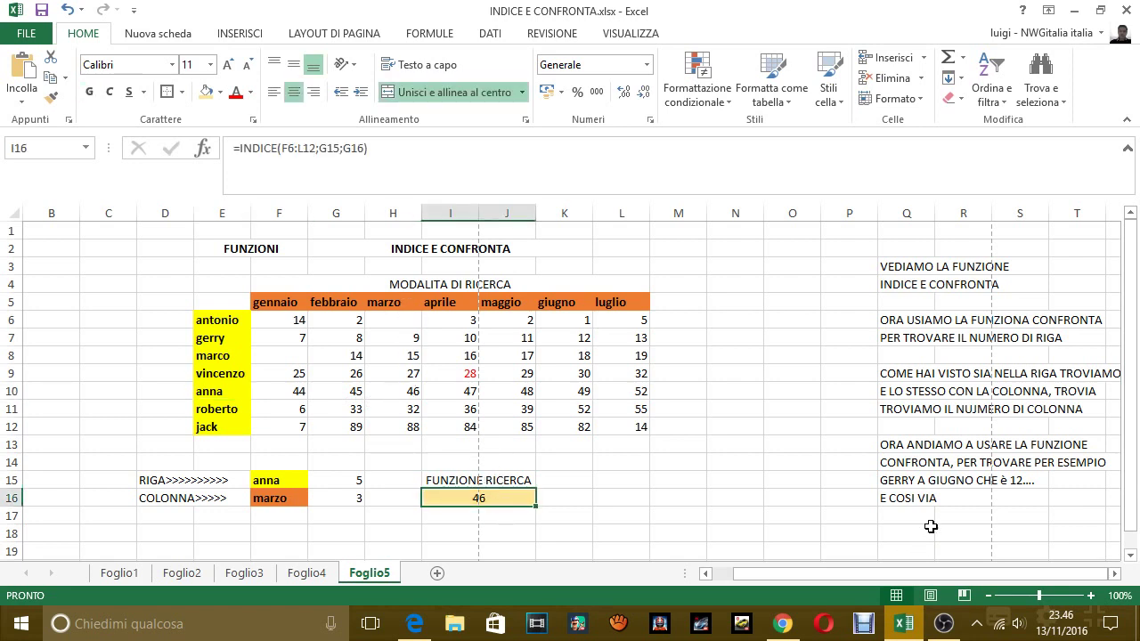
click(901, 517)
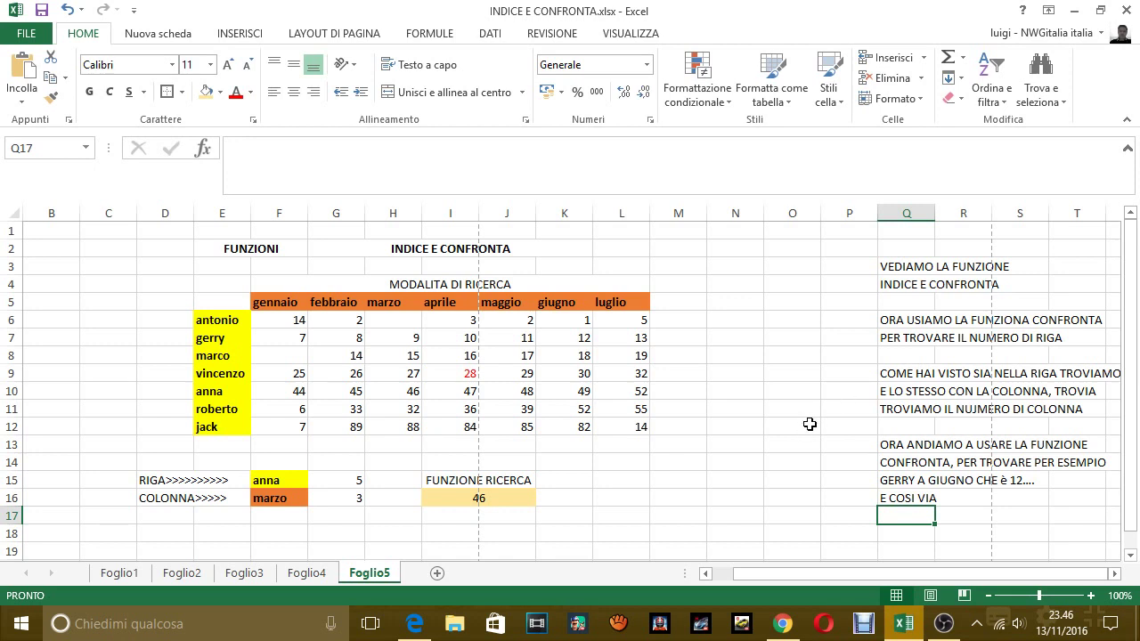
click(690, 517)
text(CO)
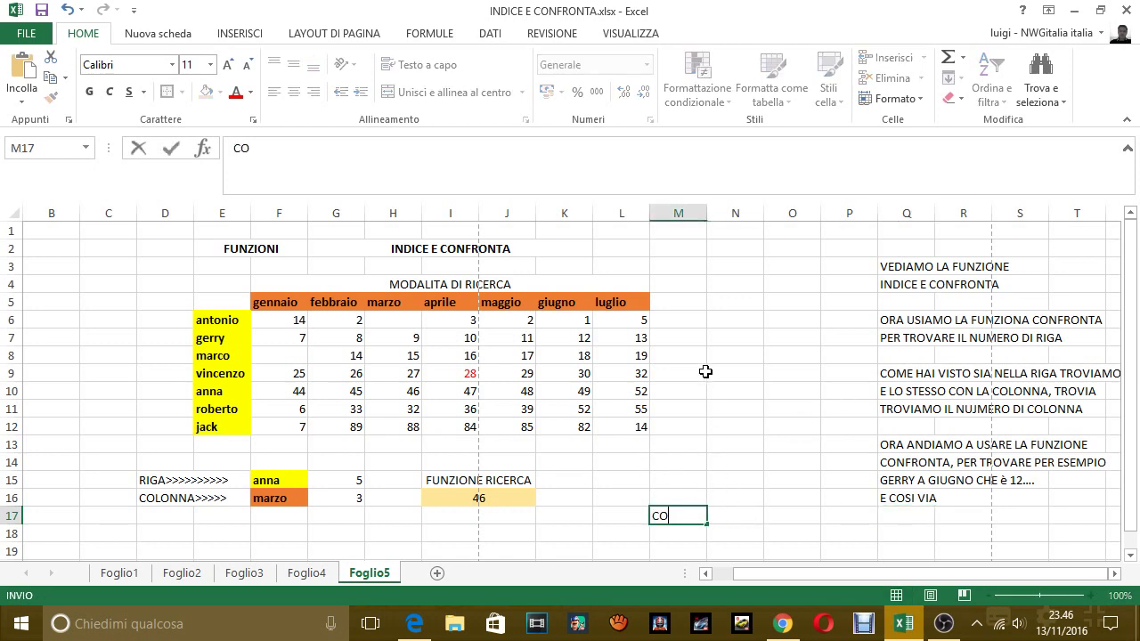
text(ME VEDI)
text( CI DA SEMPRE)
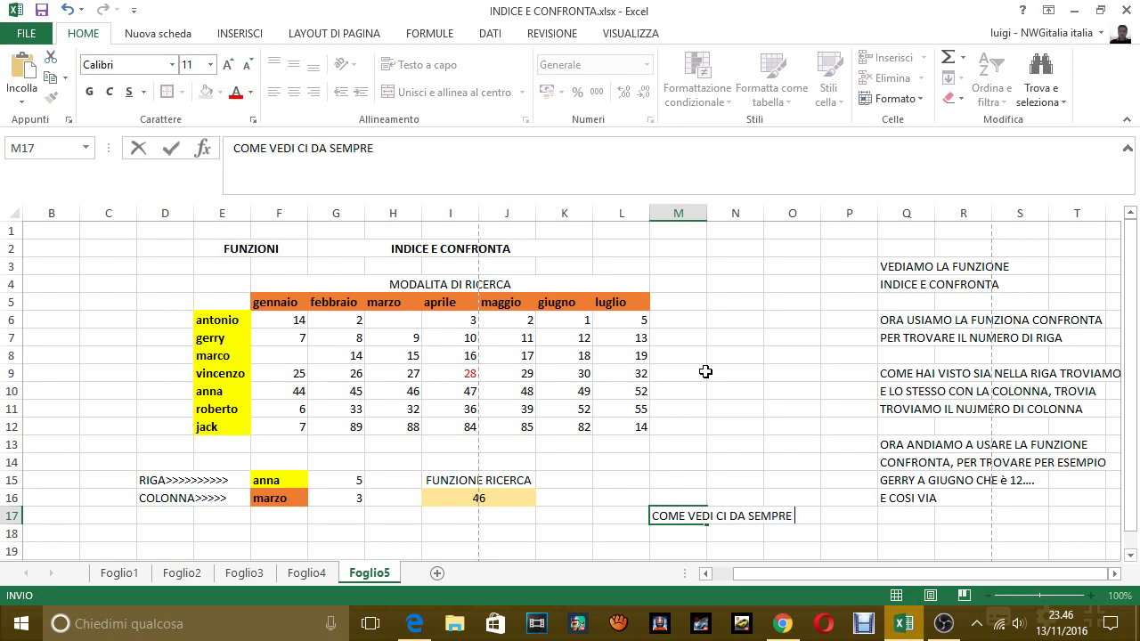
text( LA CORRISPOND)
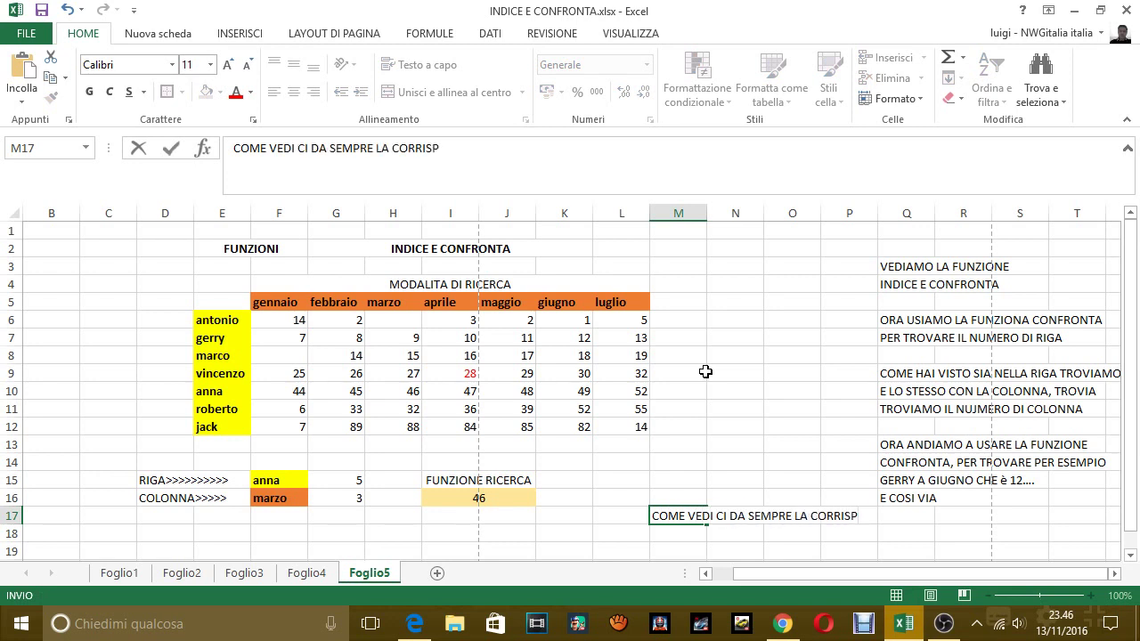
text(ENZA )
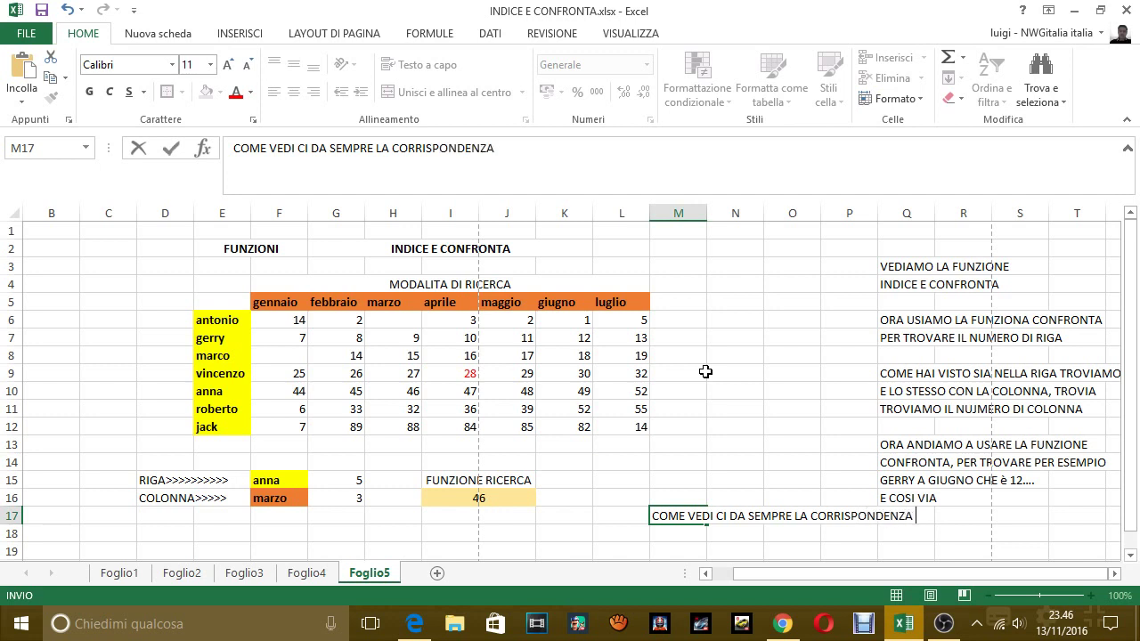
text(ESATTA)
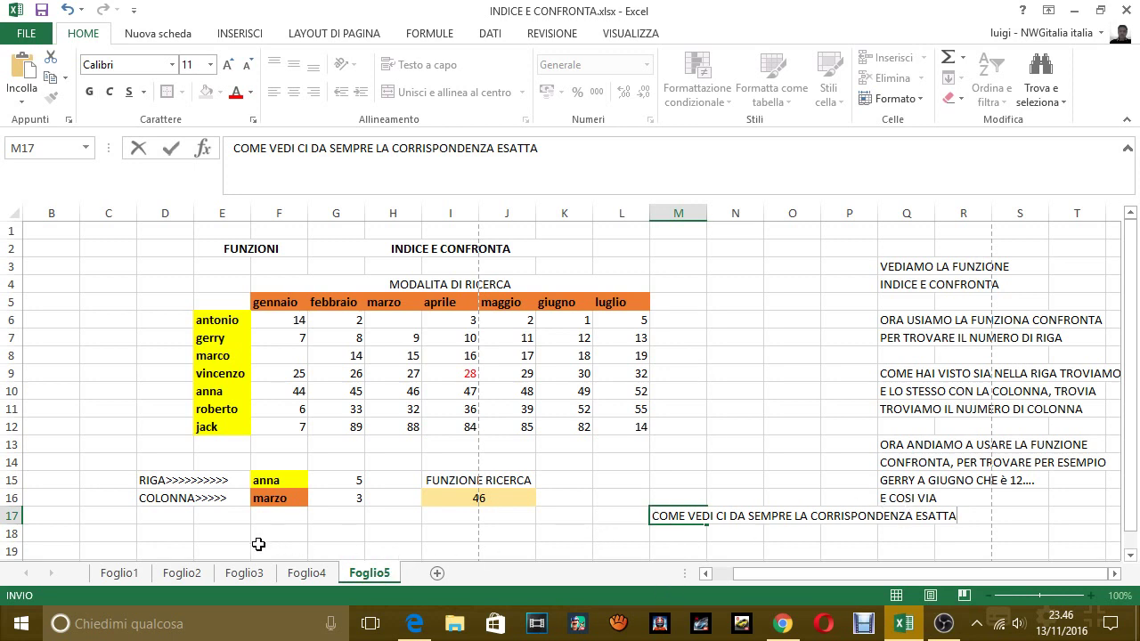
click(664, 538)
Step: Add notes in M18:M19 calling INDICE E CONFRONTA one of the best functions for table lookups
text(INDI)
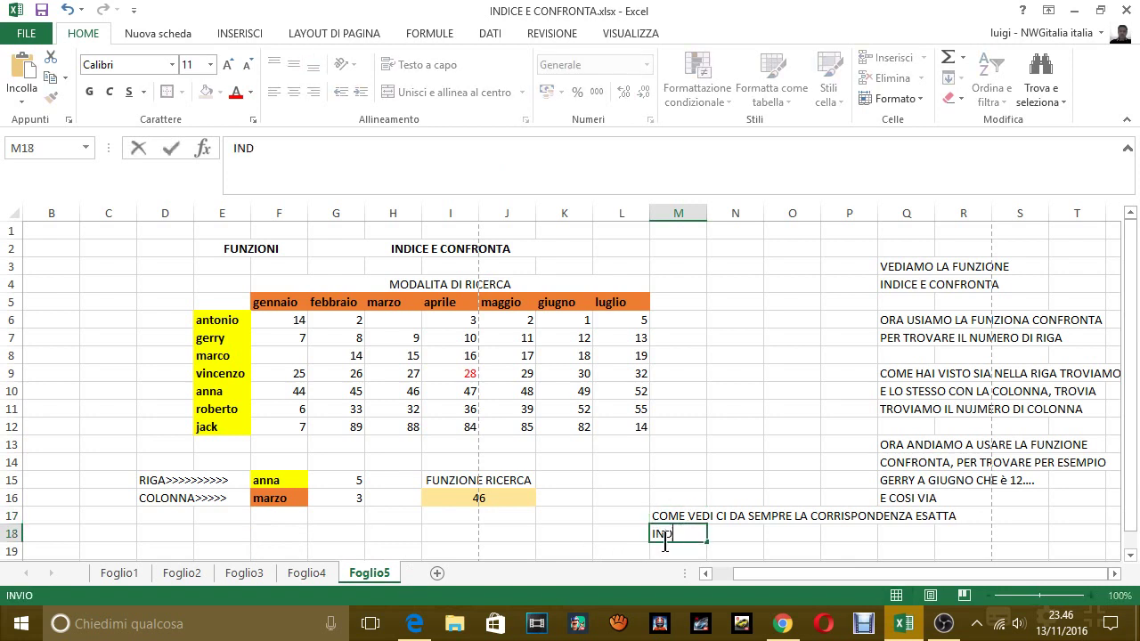
text(CE E CONFRONA)
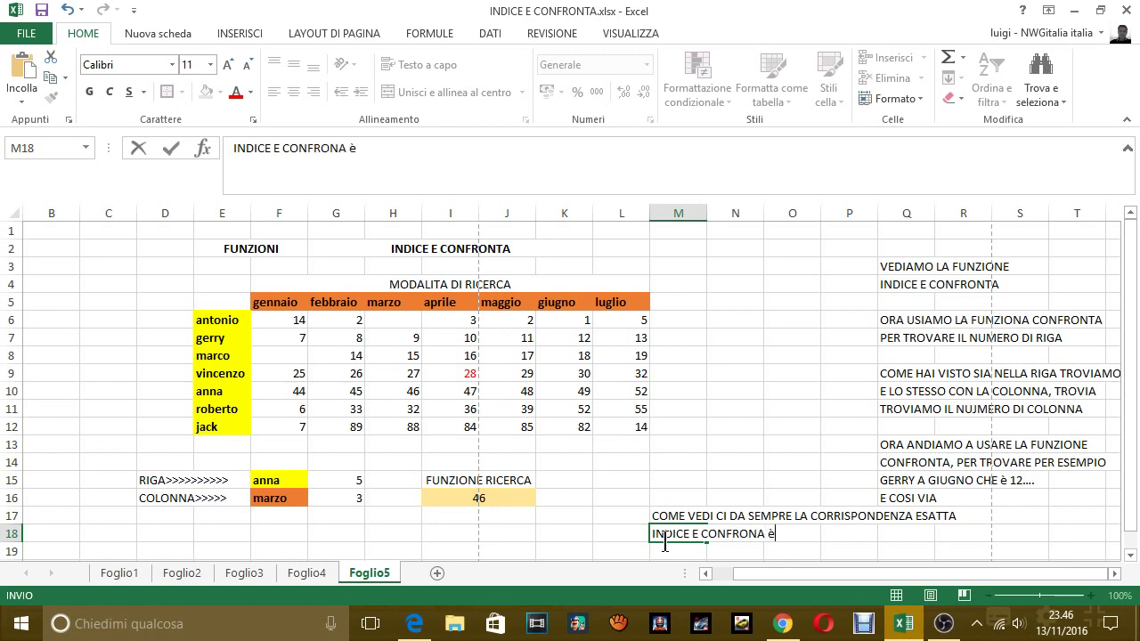
key(BackSpace)
text(TA)
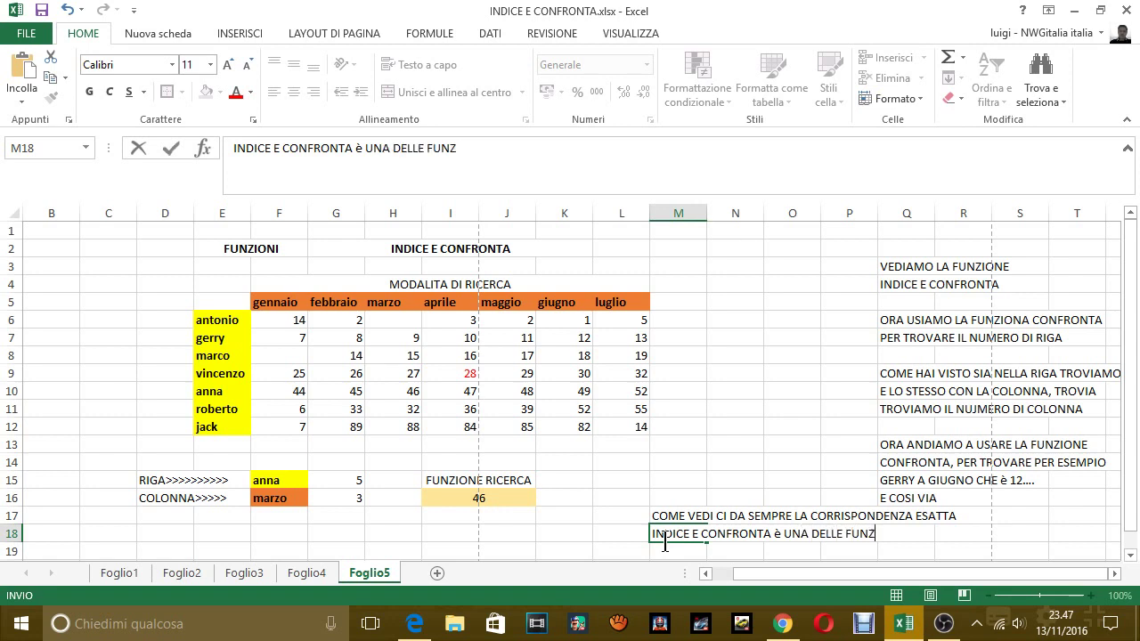
text(IONI MIGLIO)
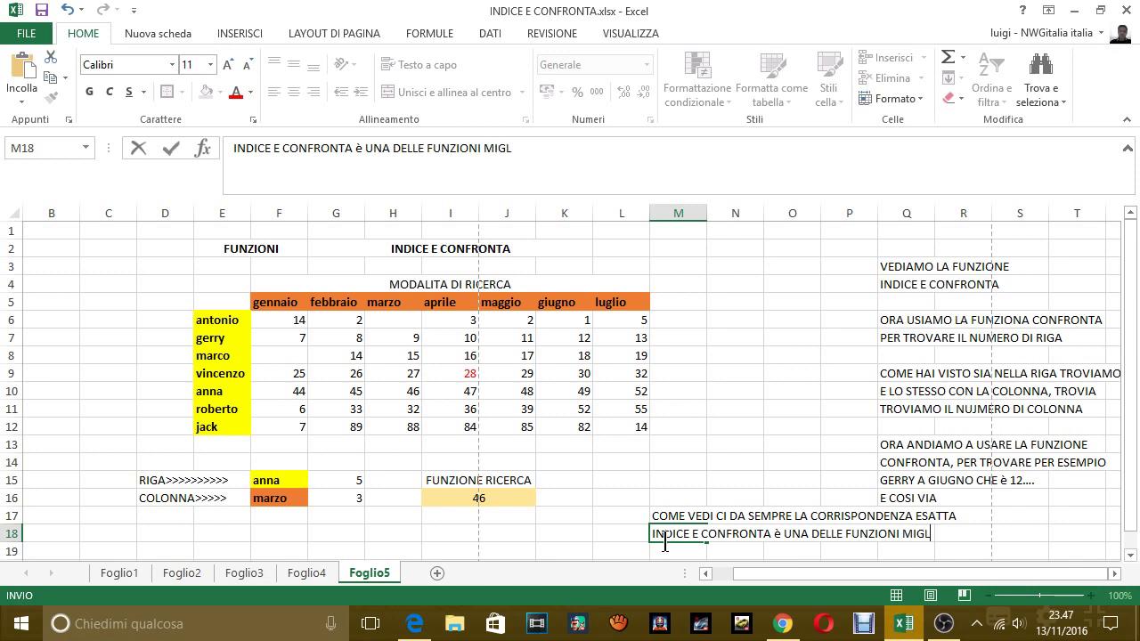
text(RI PER FA)
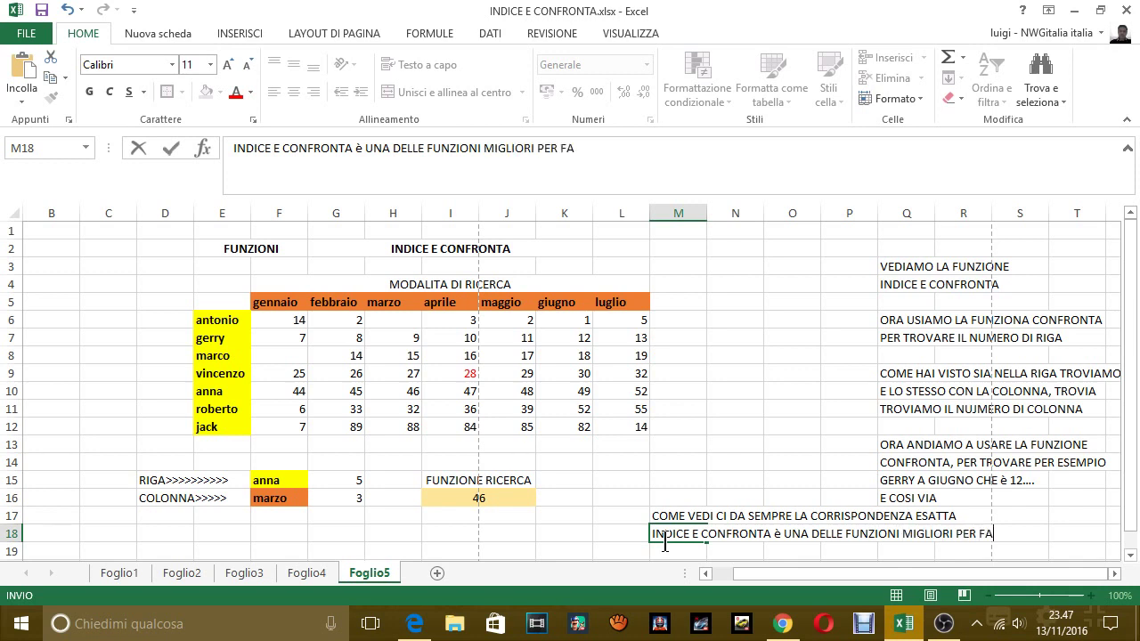
text(RE)
key(Return)
text(QUESTO)
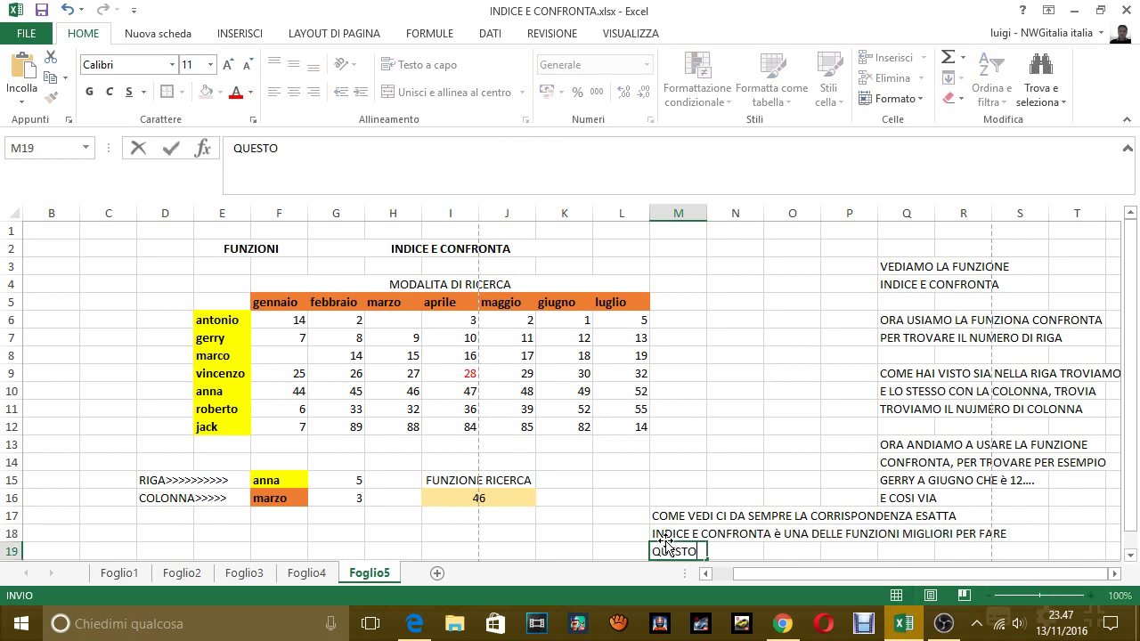
text( TIPO DI RICERCA IN N)
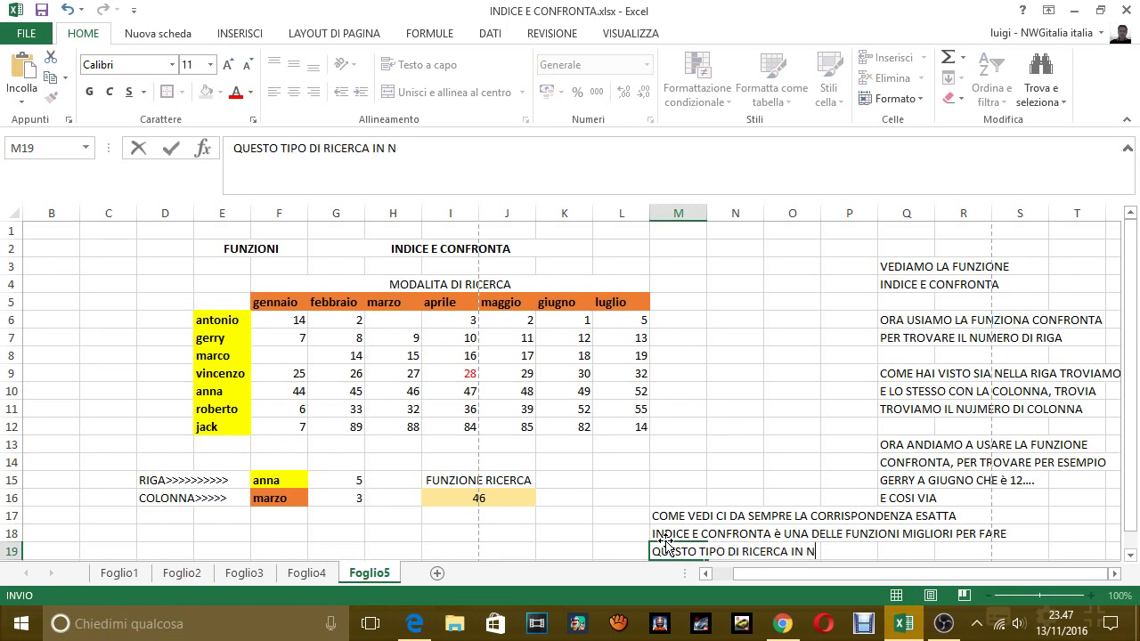
key(BackSpace)
text(UNA TABELLA.)
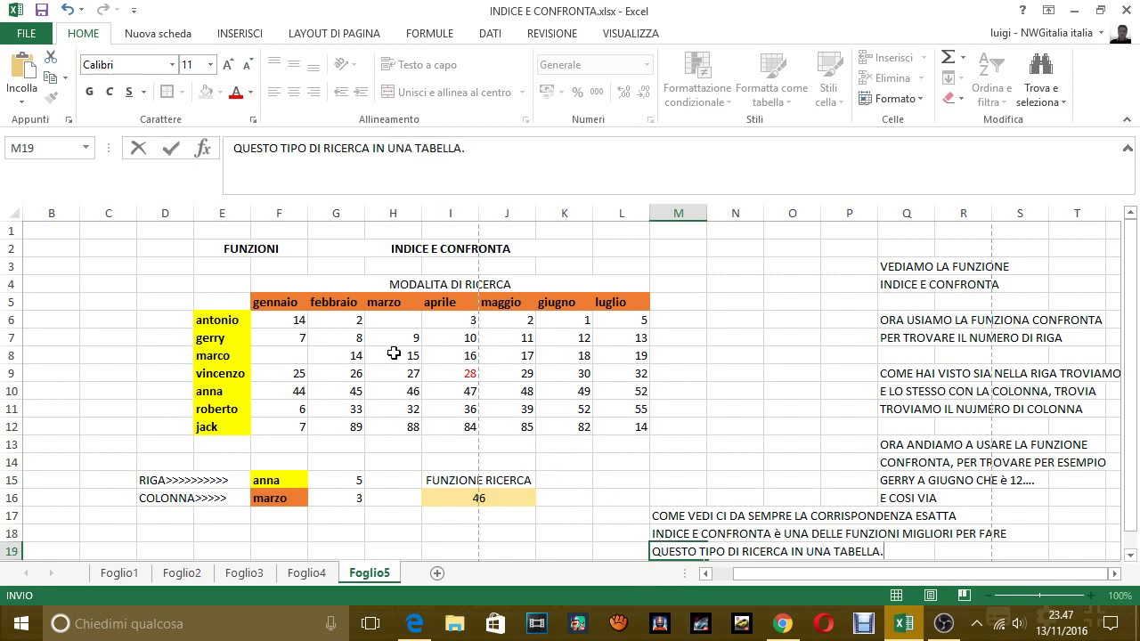
Step: Set the F16 month to luglio and confirm I16's 52 matches anna's value in L10
click(768, 425)
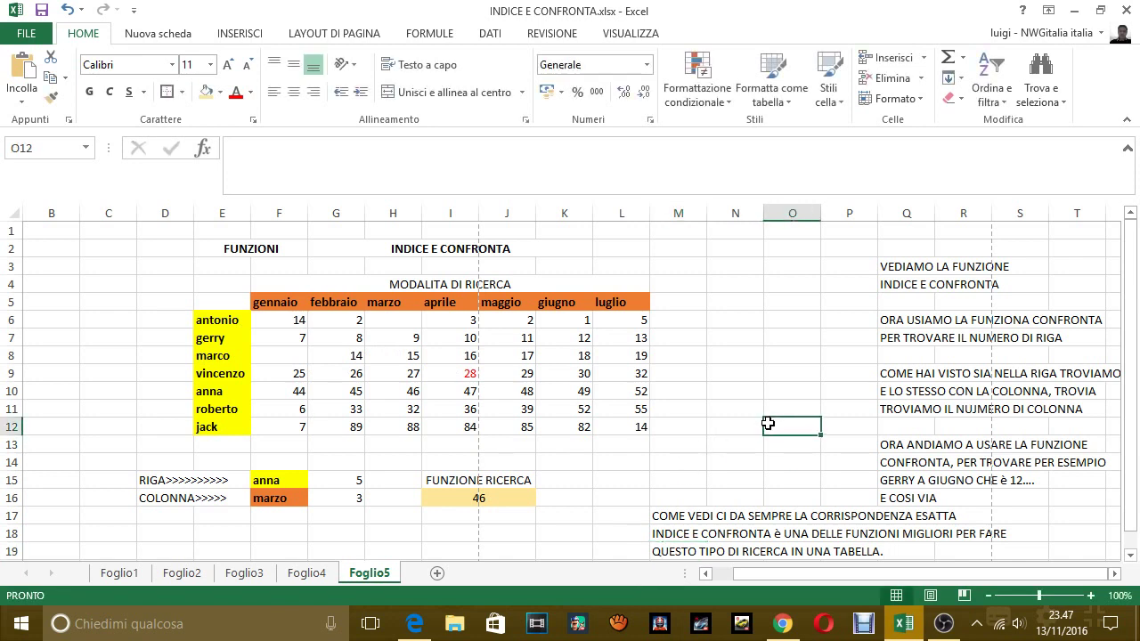
click(502, 496)
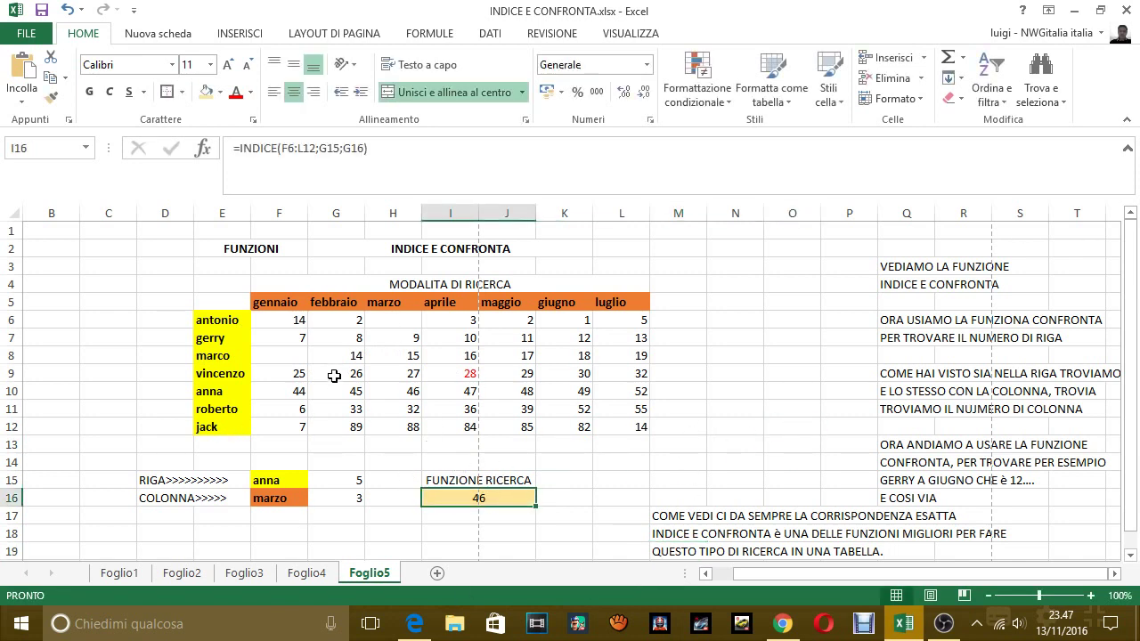
click(285, 499)
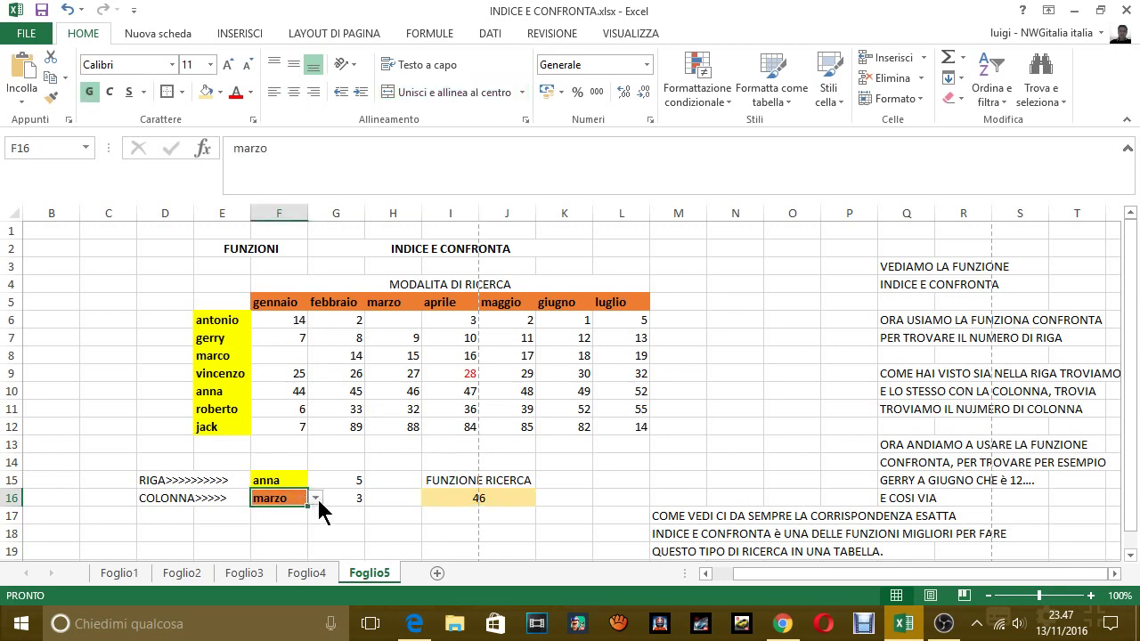
click(316, 500)
click(283, 582)
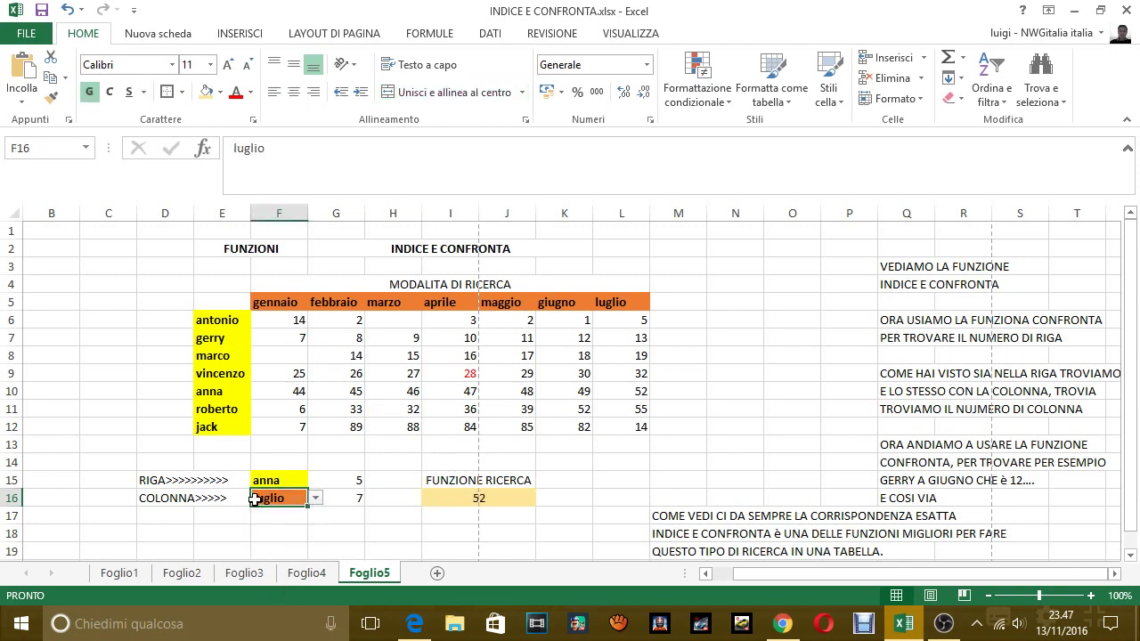
click(481, 503)
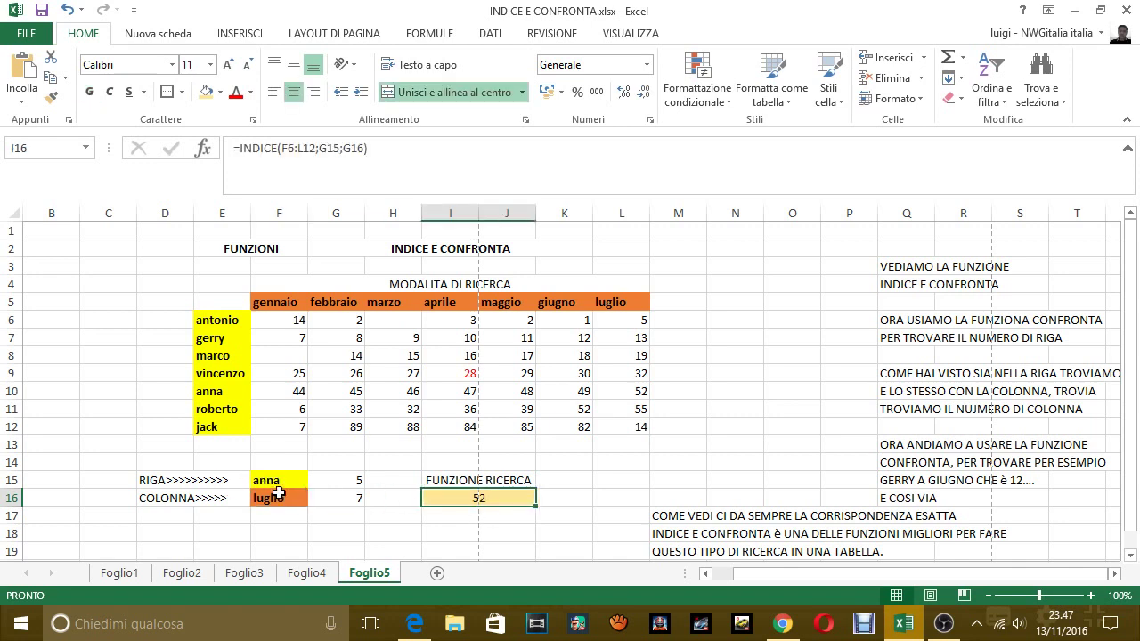
click(215, 394)
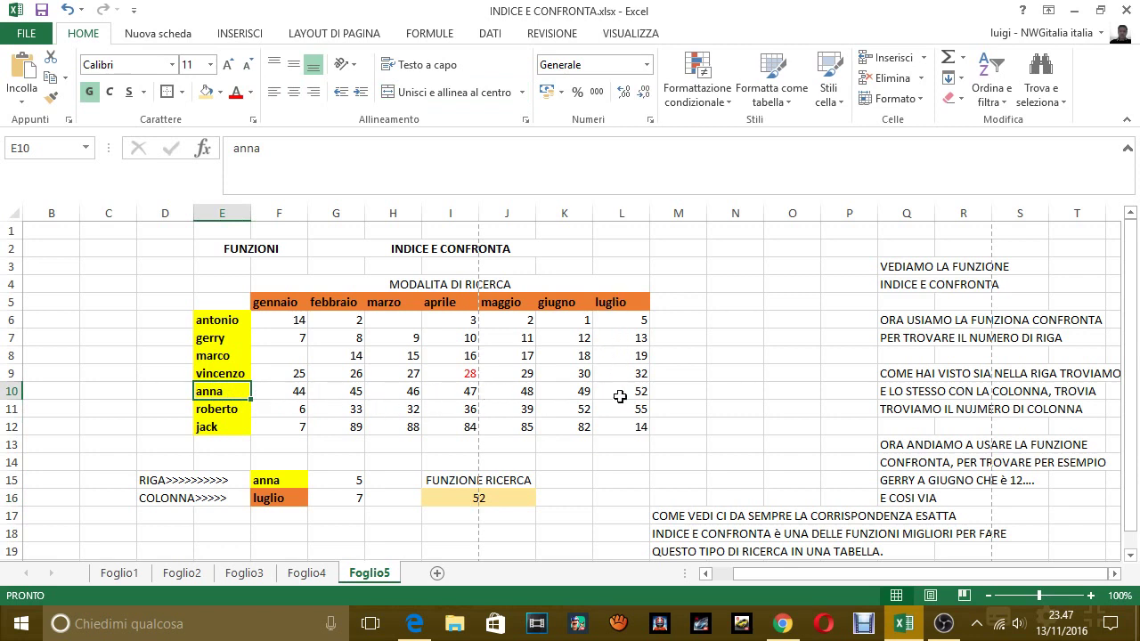
click(634, 393)
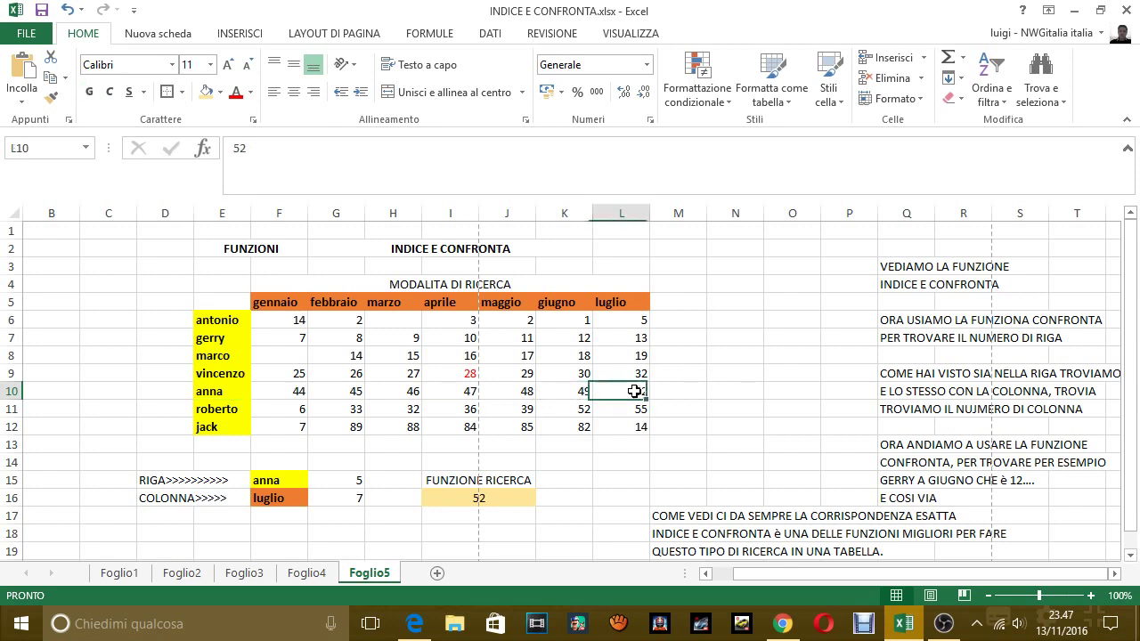
click(475, 498)
text(=INDICE(F6:L12;G15;G16))
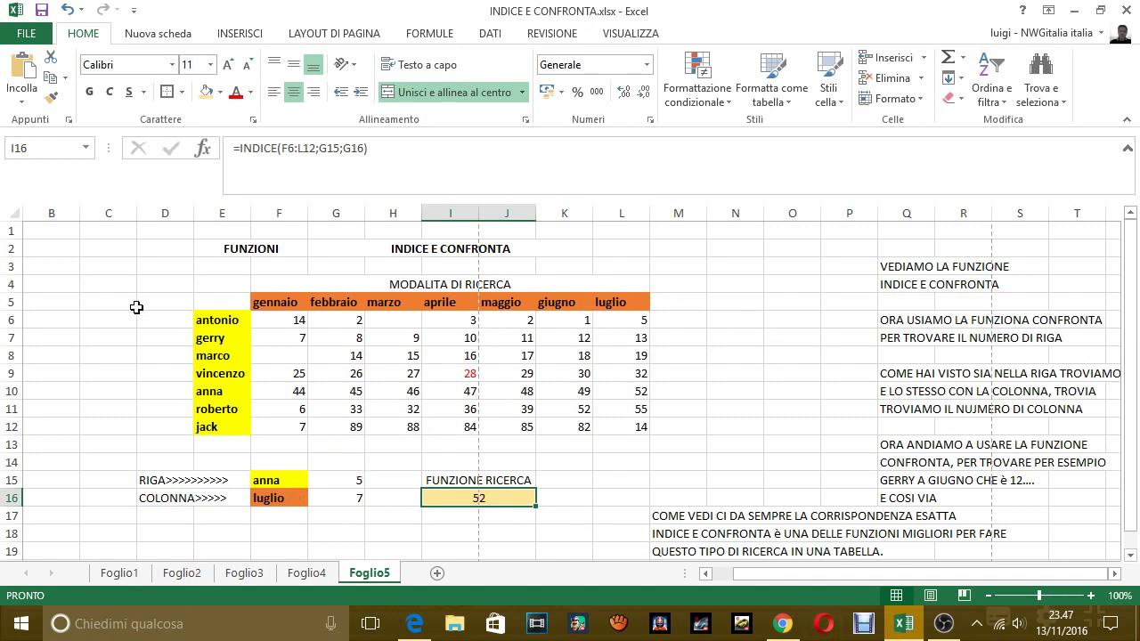
Step: On Foglio4, enter 'CIAO E ALLA PROSSIMA LEZIONE' in cell F7
click(306, 575)
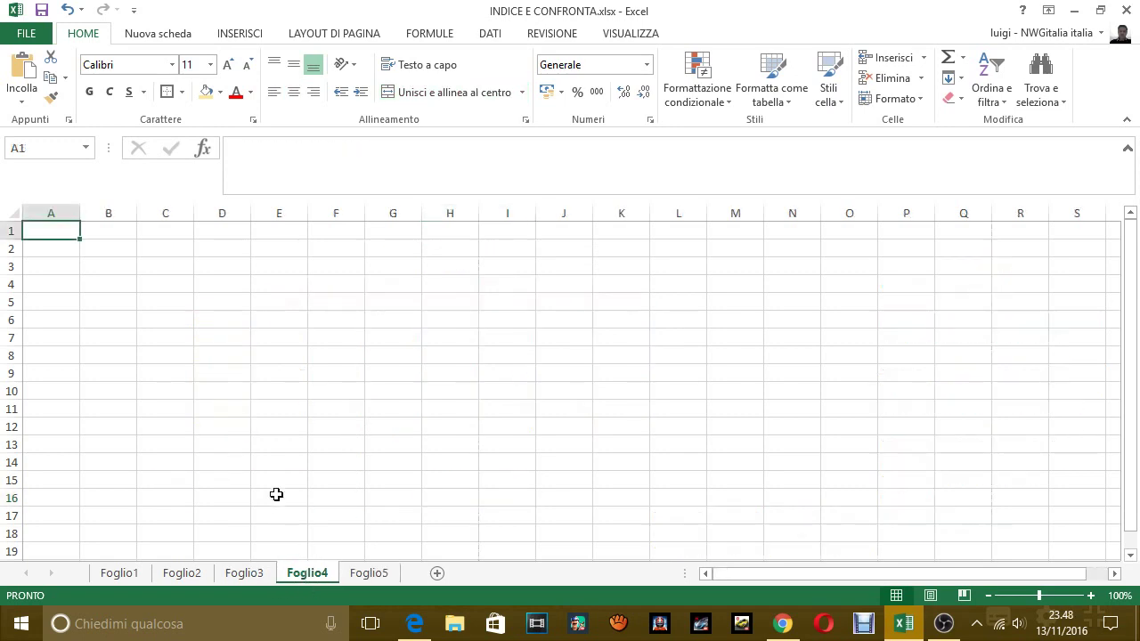
drag(319, 346, 619, 388)
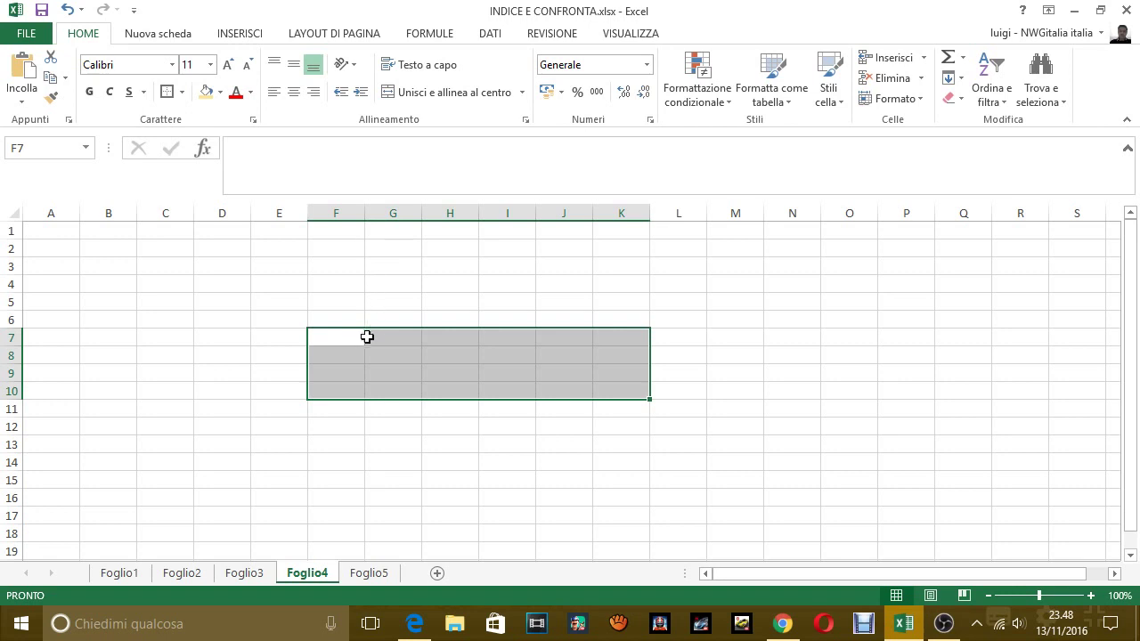
click(337, 339)
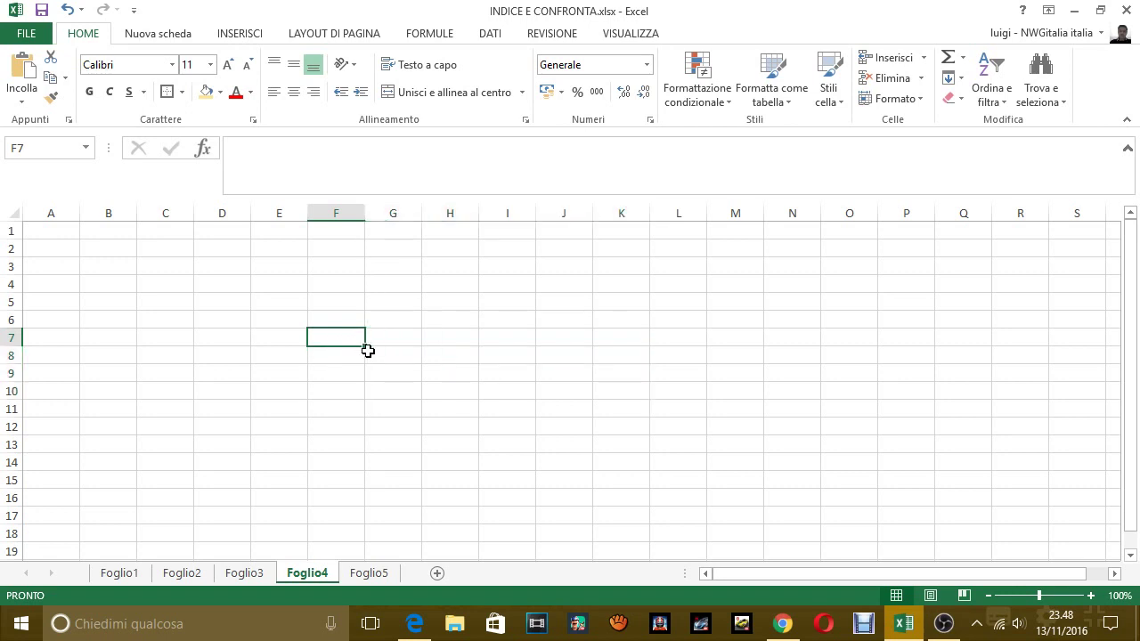
text(CIAO E ALL)
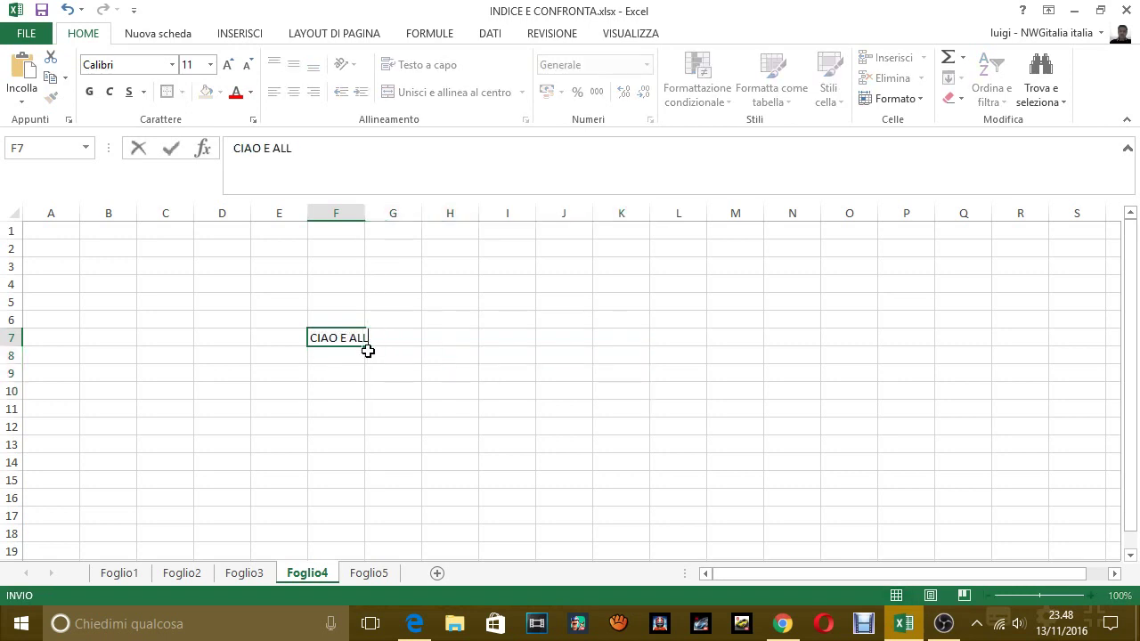
text(A PROSSIMA LE)
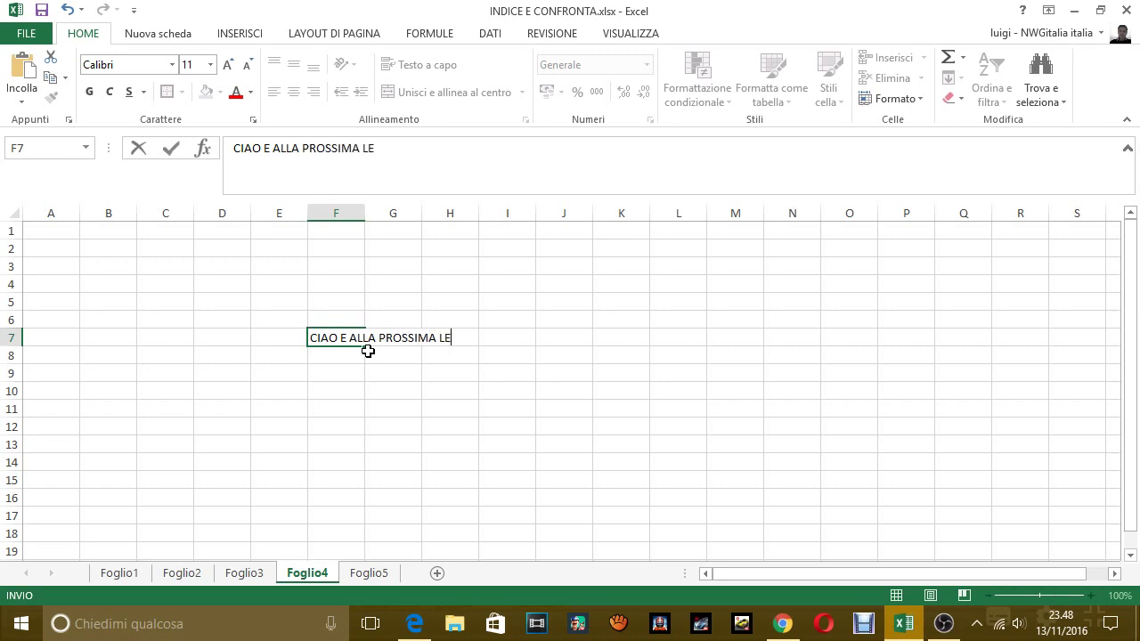
text(ZIONE)
key(Return)
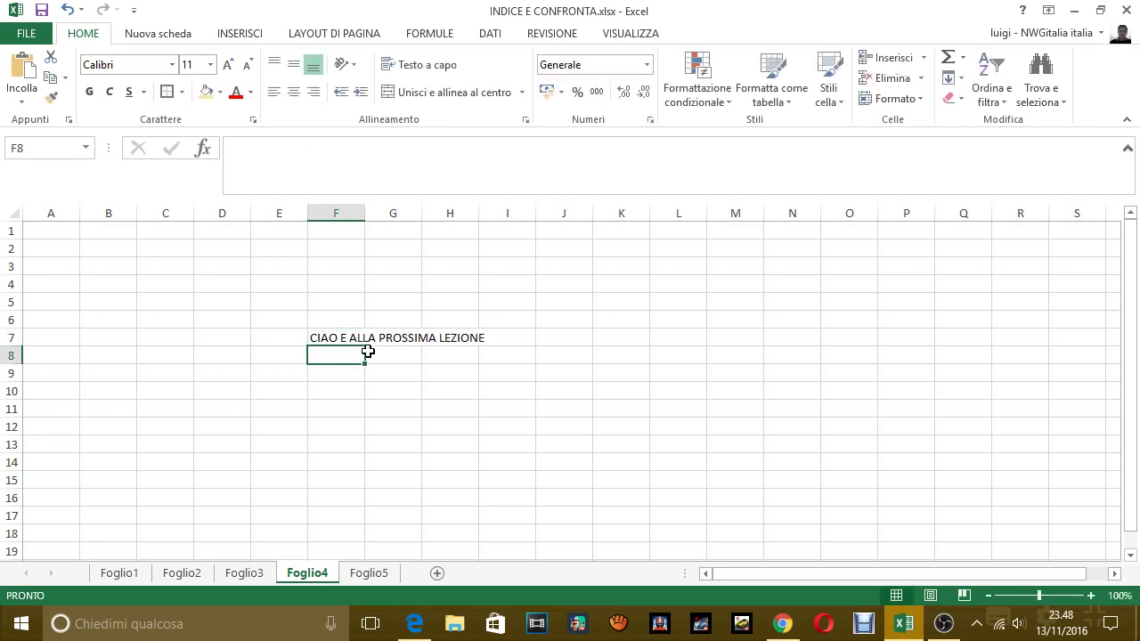
Step: Type 'SE IL VIDEO TI è PIACIUTO', 'METTI', 'MI PIACE' and 'E' in F10 through F13
key(Down)
key(Down)
text(SE IL )
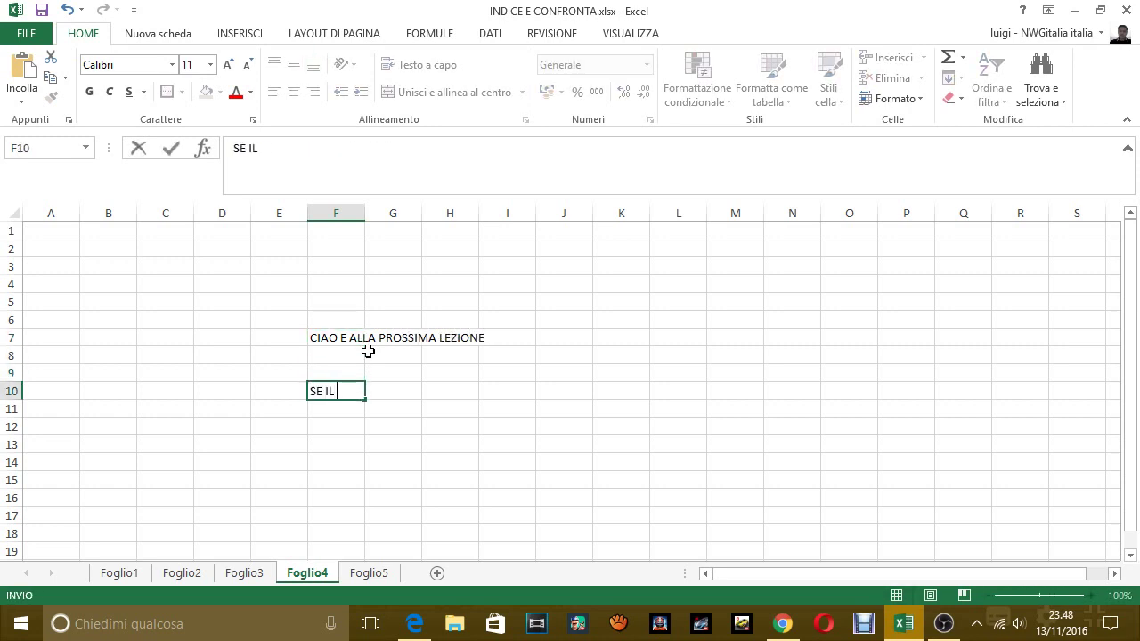
text(VIDEO TI è)
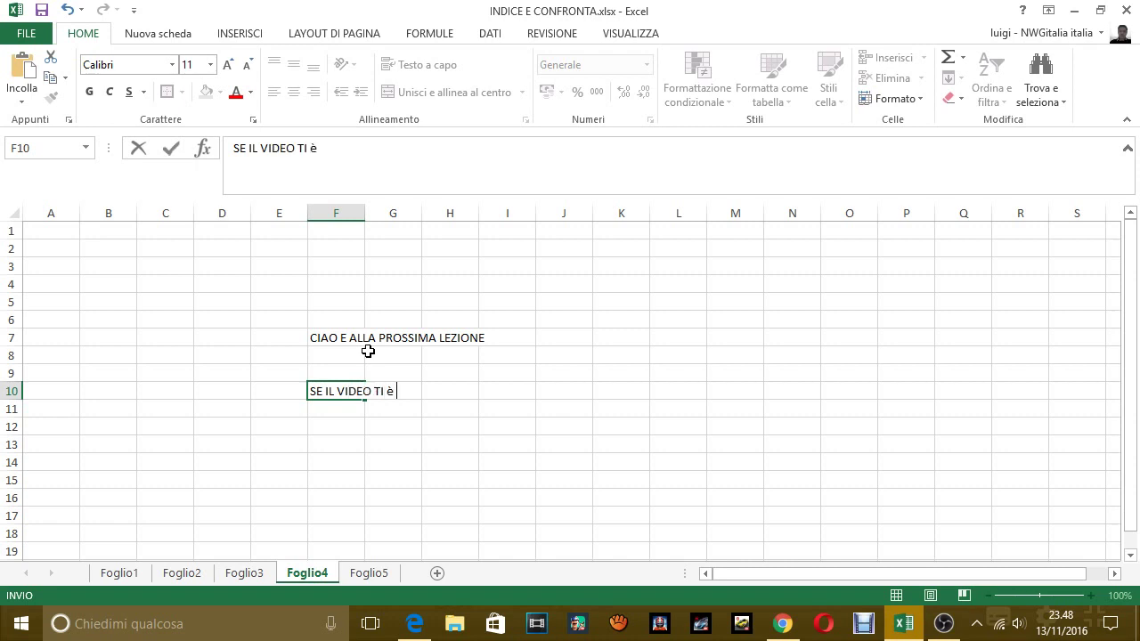
text( PIACIUTO)
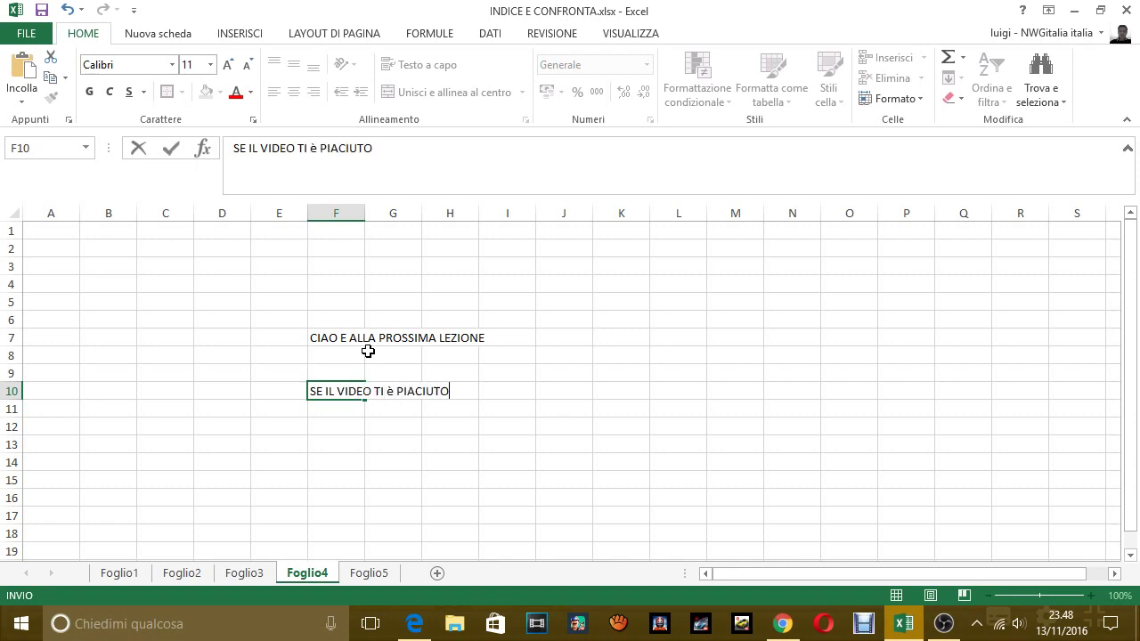
key(Return)
text(MET)
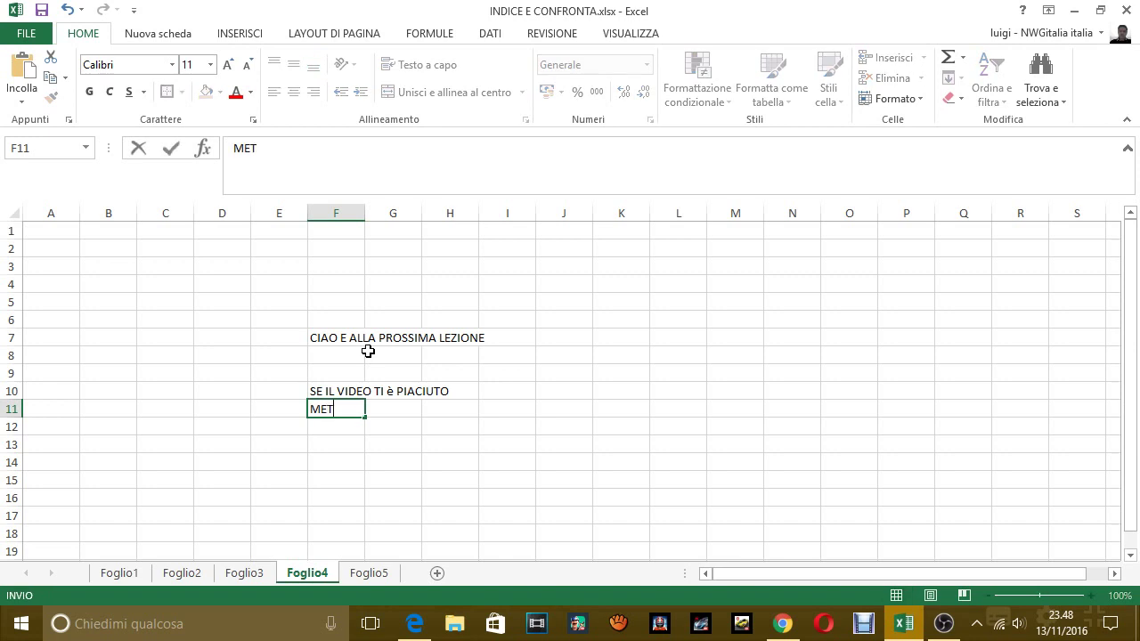
text(TI)
key(Return)
text(MI)
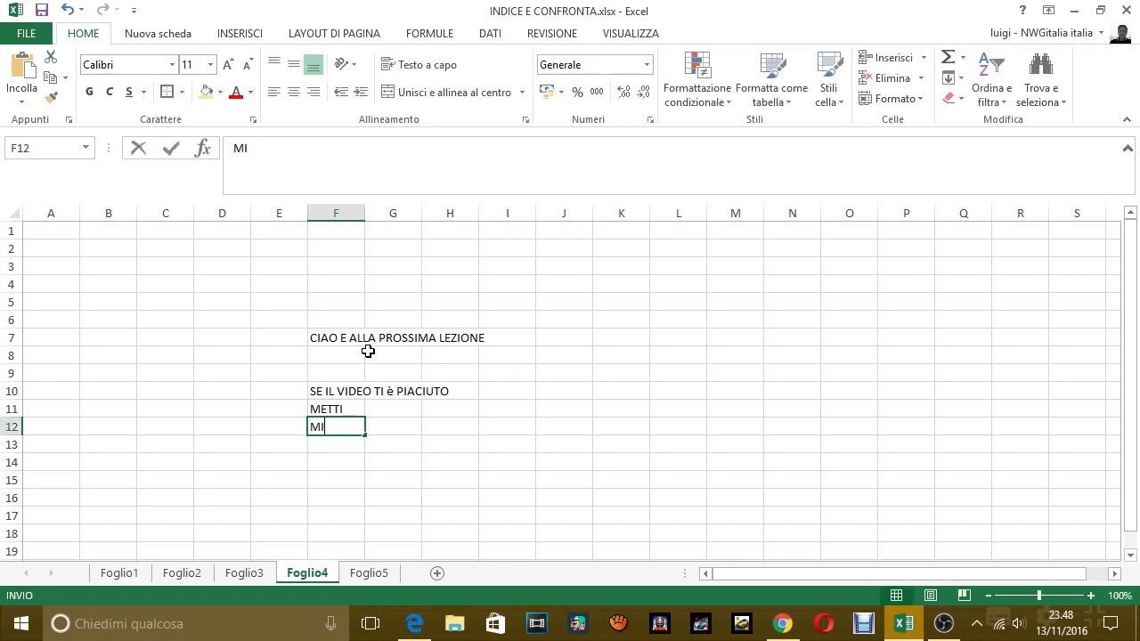
text( PIACE)
key(Return)
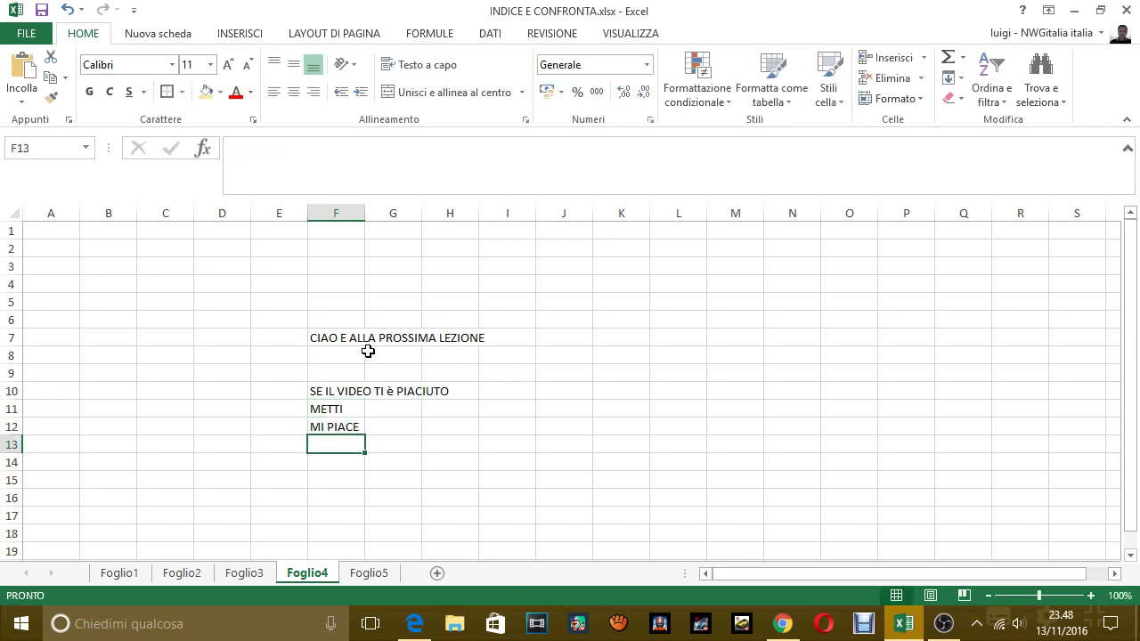
text(E)
key(Return)
Step: Add 'CONDIVIDI', 'E ISCRIVITI AL CANALE', 'CHE MI FAREBBE MOLTO PIACERE' and 'GRAZIEEE…' in F14:F17
text(CO)
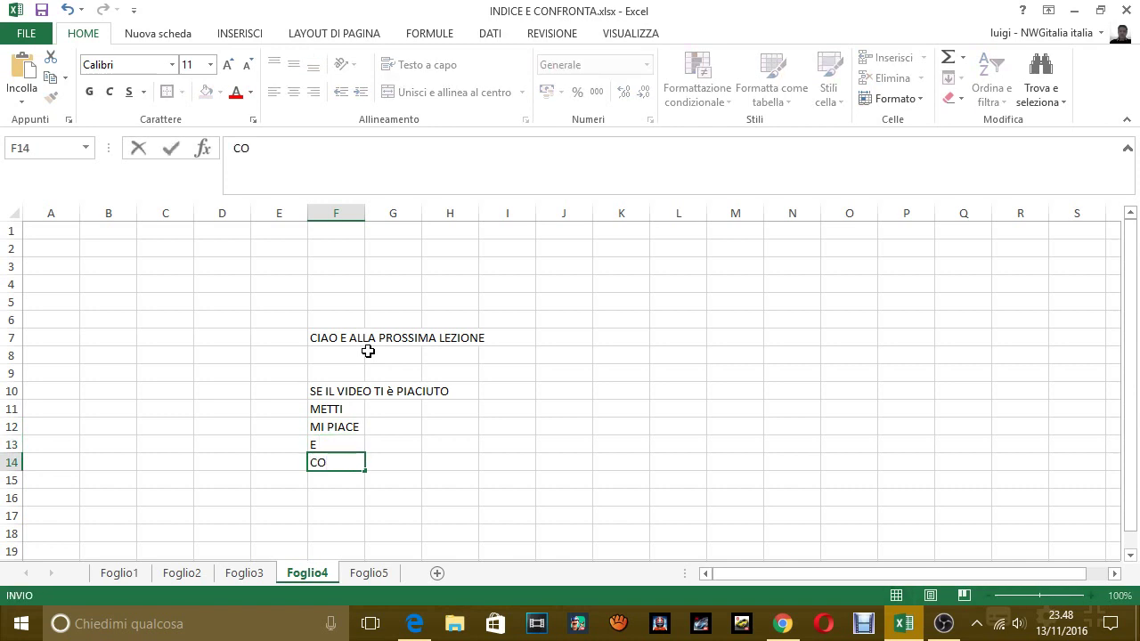
text(NDIVIDI)
key(Return)
text(E I)
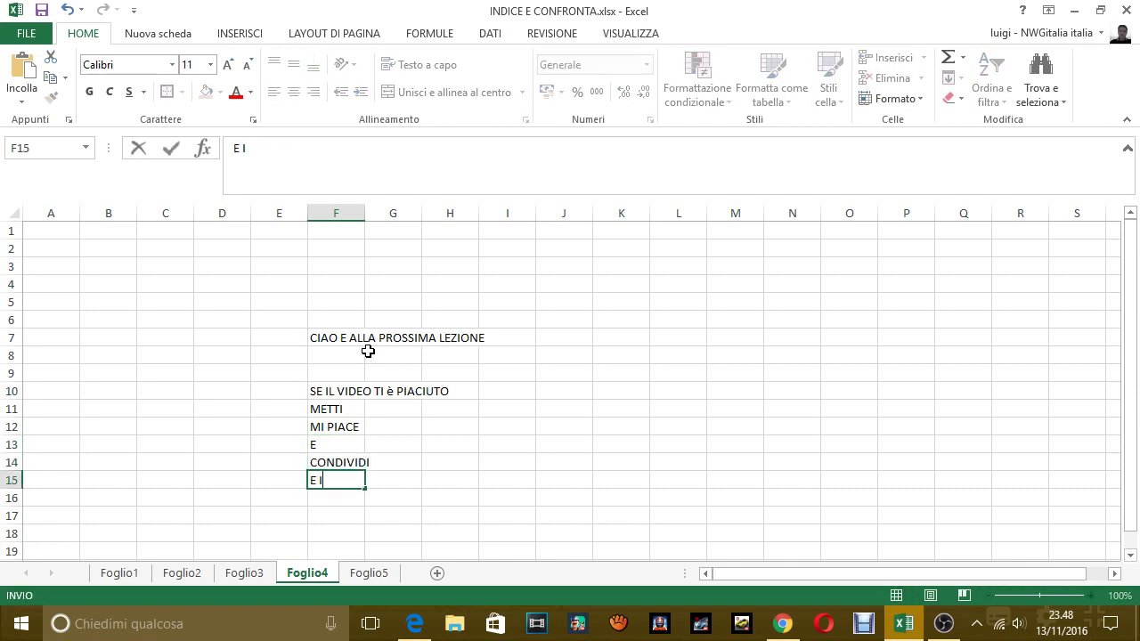
text(SCRIVITI )
text(AL CAN)
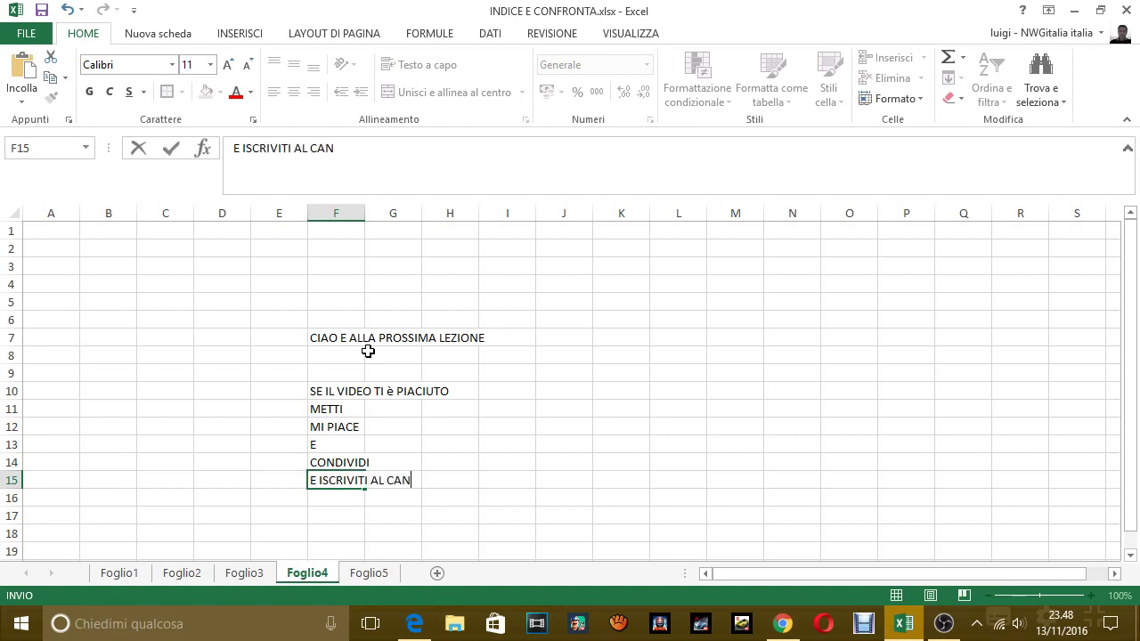
text(ALE)
key(Return)
text(CH)
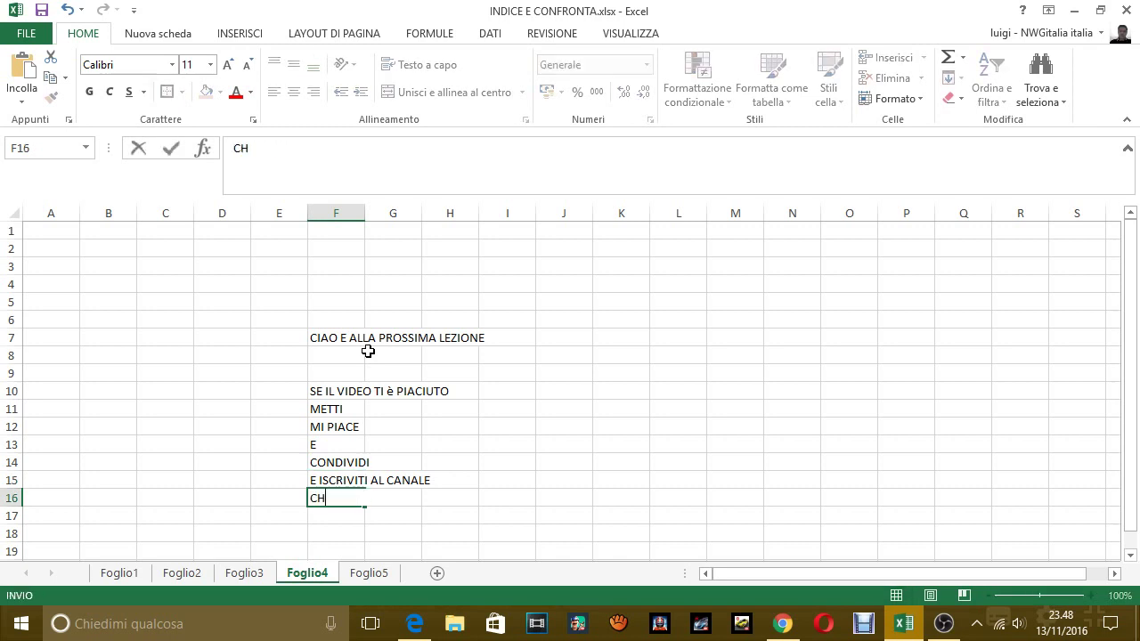
text(E MI FARE)
text(BBE MOLTO PIA)
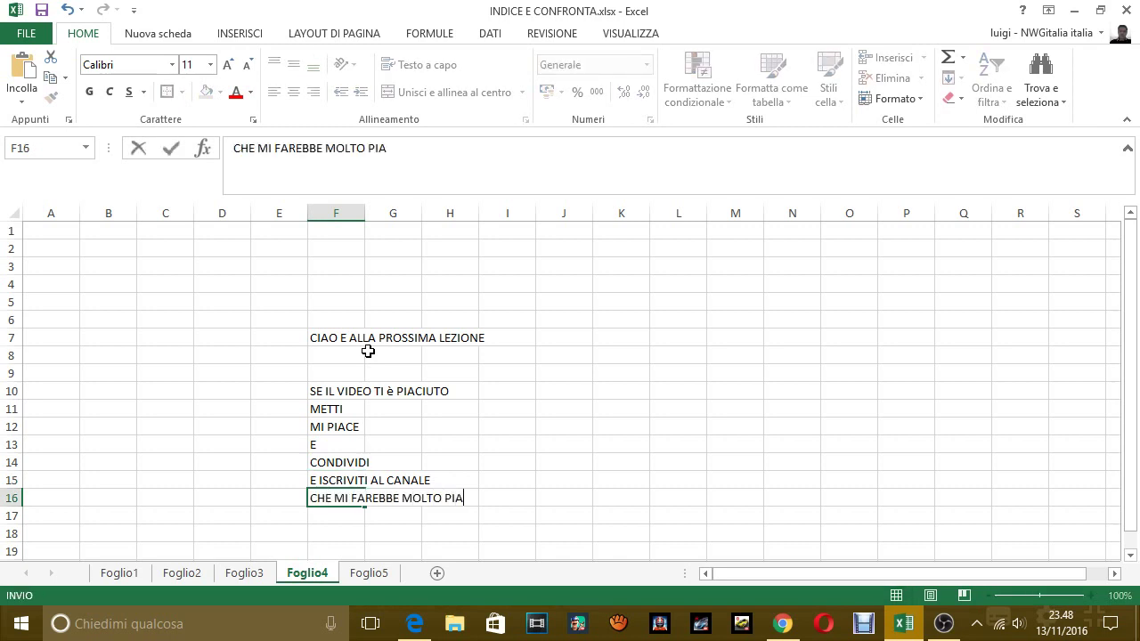
text(CERE.)
key(Return)
text(GRA)
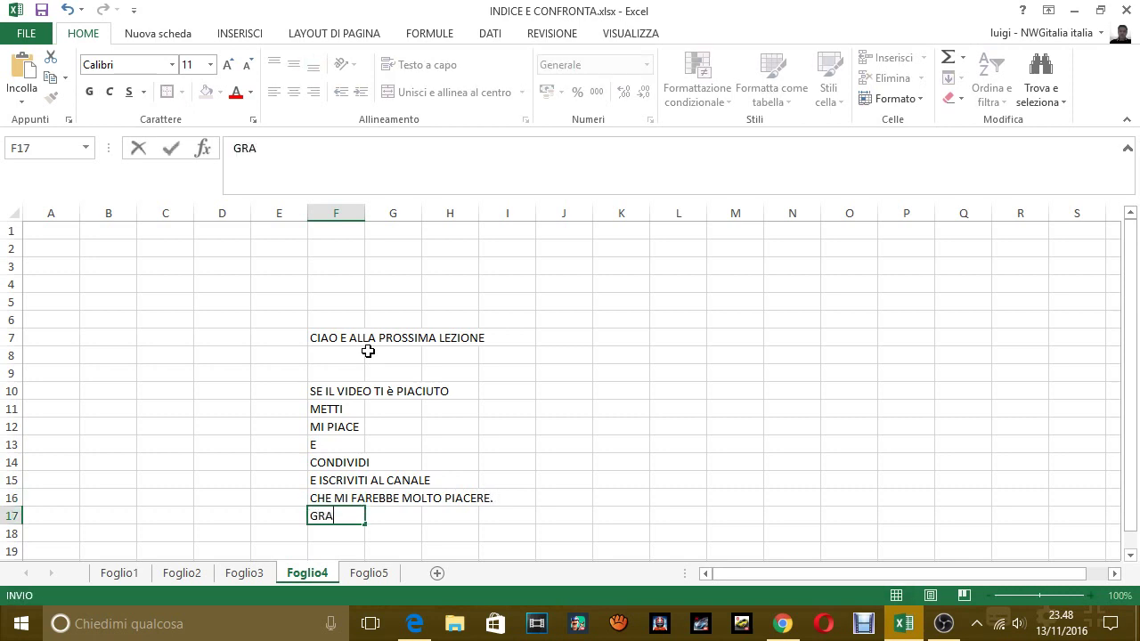
text(ZIEEEEEEEEEEEEEEEEEE)
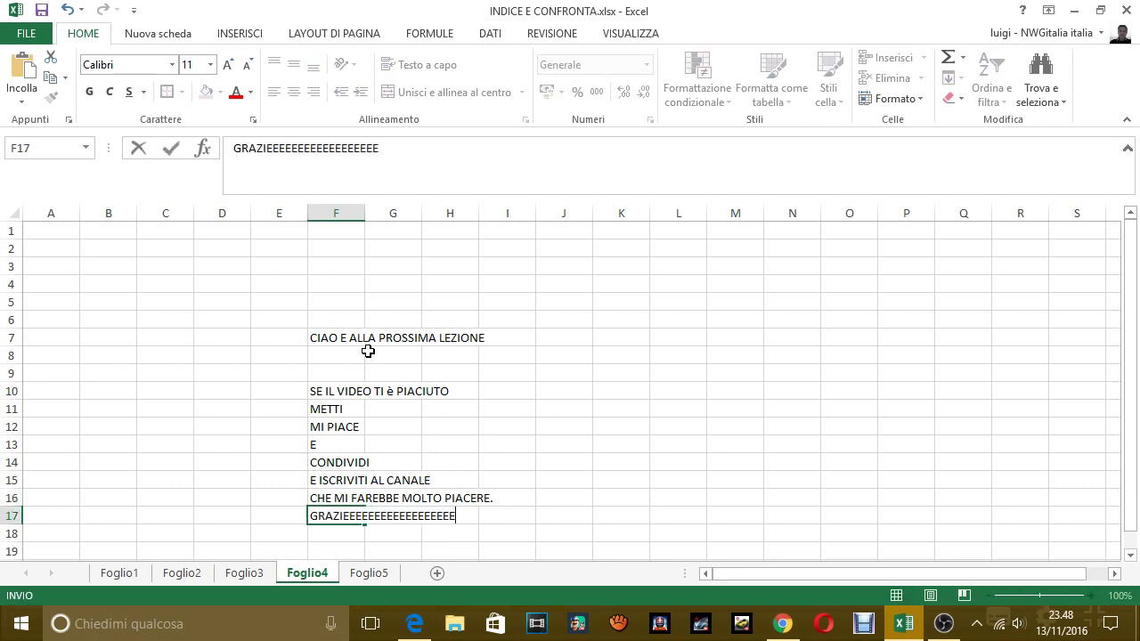
text(EEEEEEEEEEEEEEEEEEEEEEEEEEEEEEEEEEEEEEEEEEEEEEEEEEEEEEEEEE)
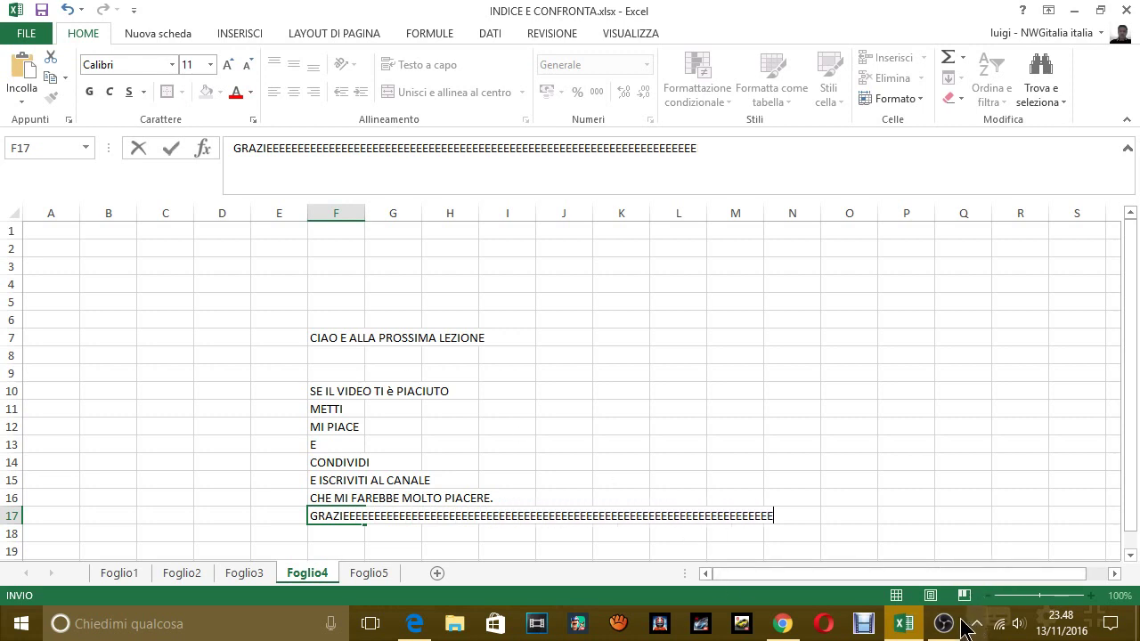
click(975, 624)
right_click(964, 588)
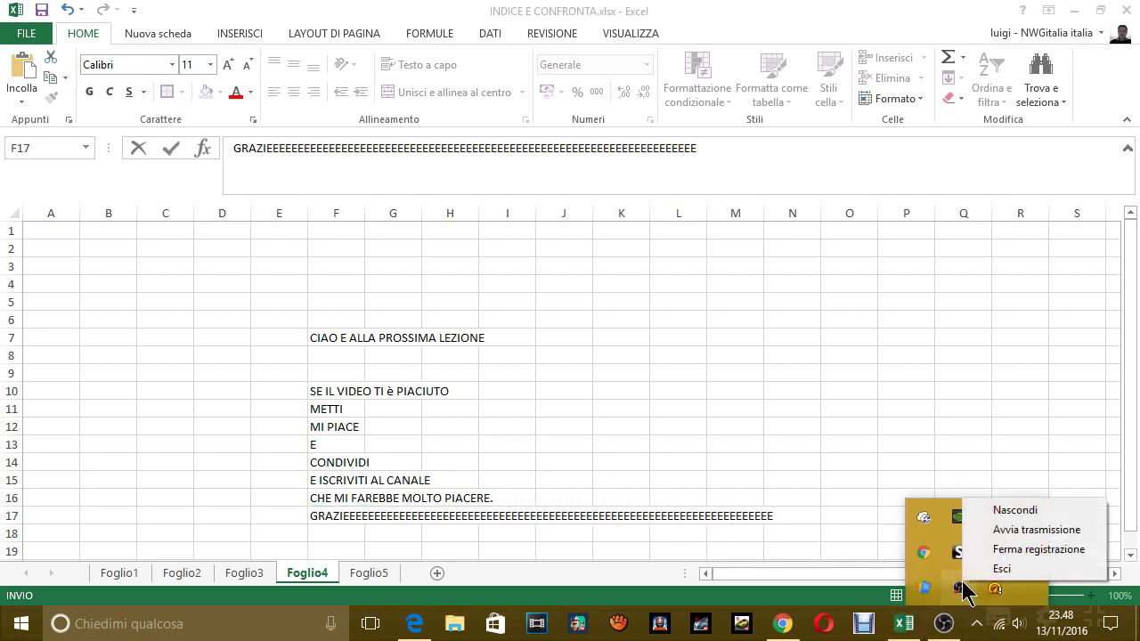